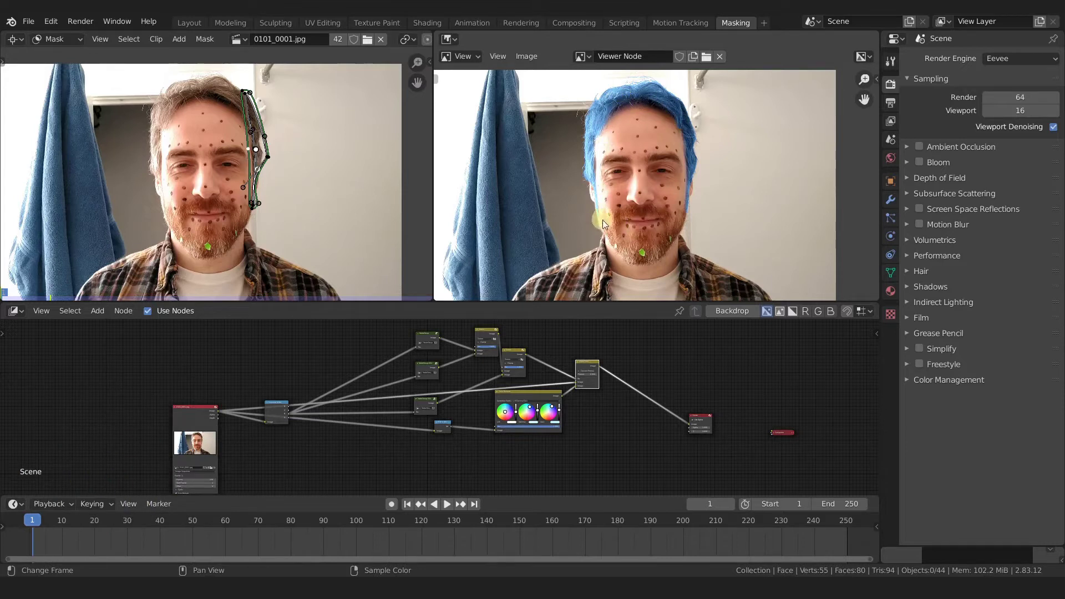
Look over the old-man face overlay in the Layout and Rendering workspaces and return to the Masking workspace.
click(186, 23)
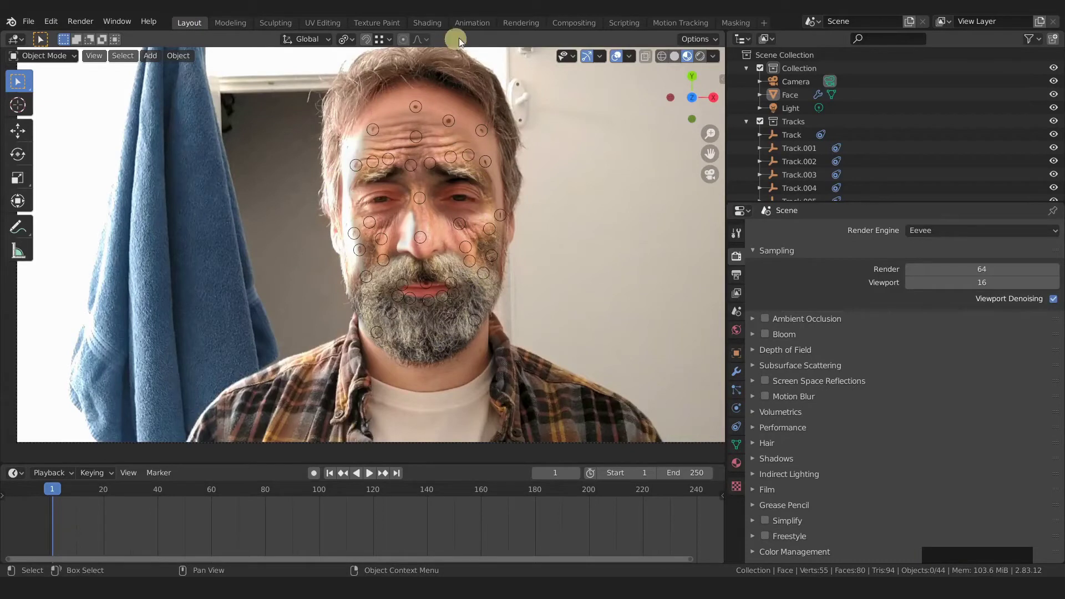
click(524, 23)
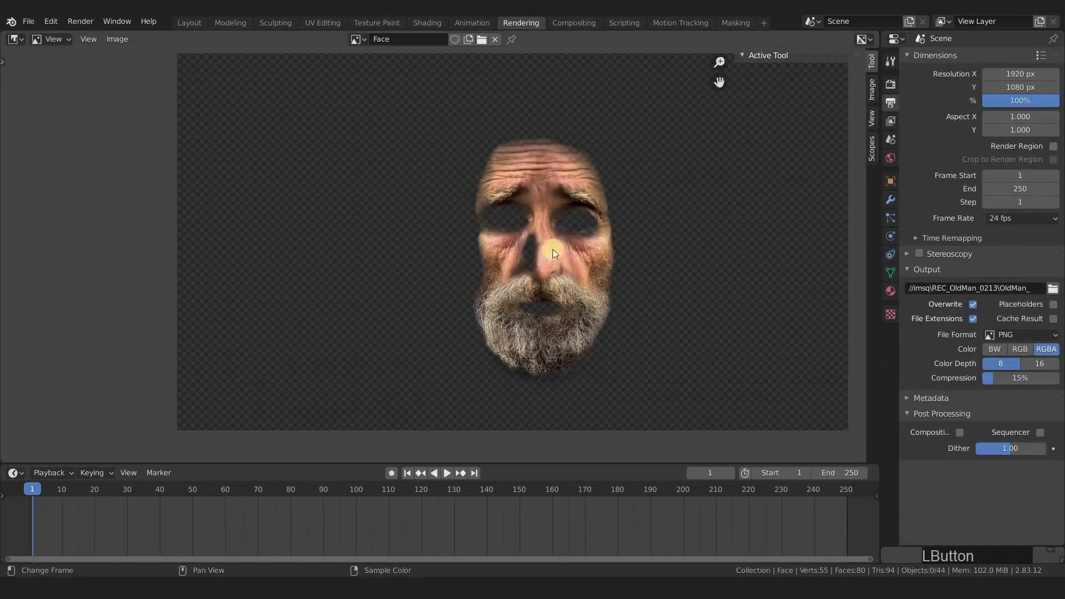
click(189, 22)
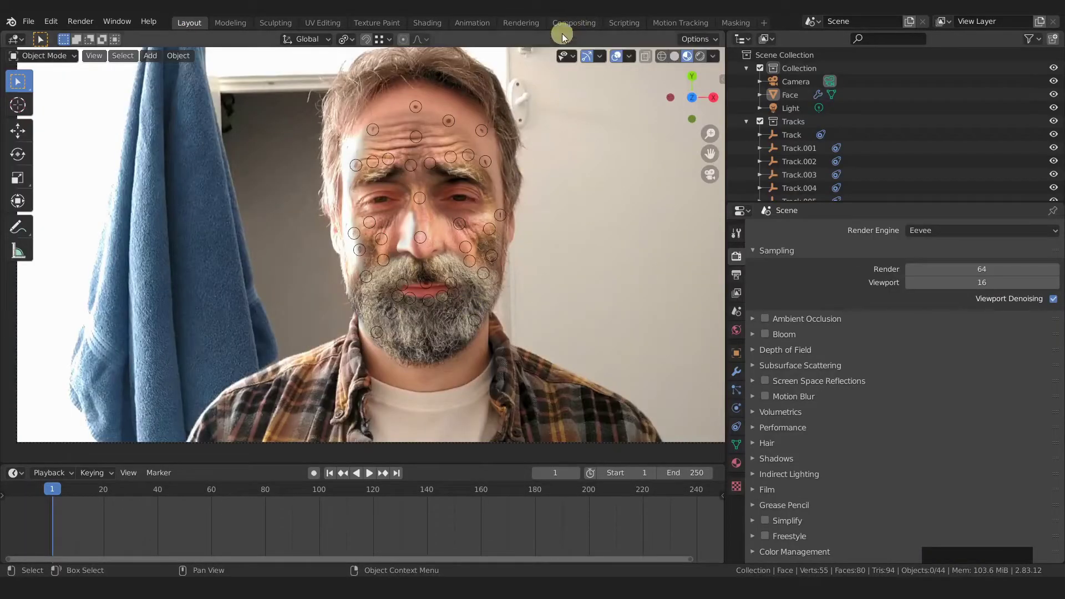
click(734, 22)
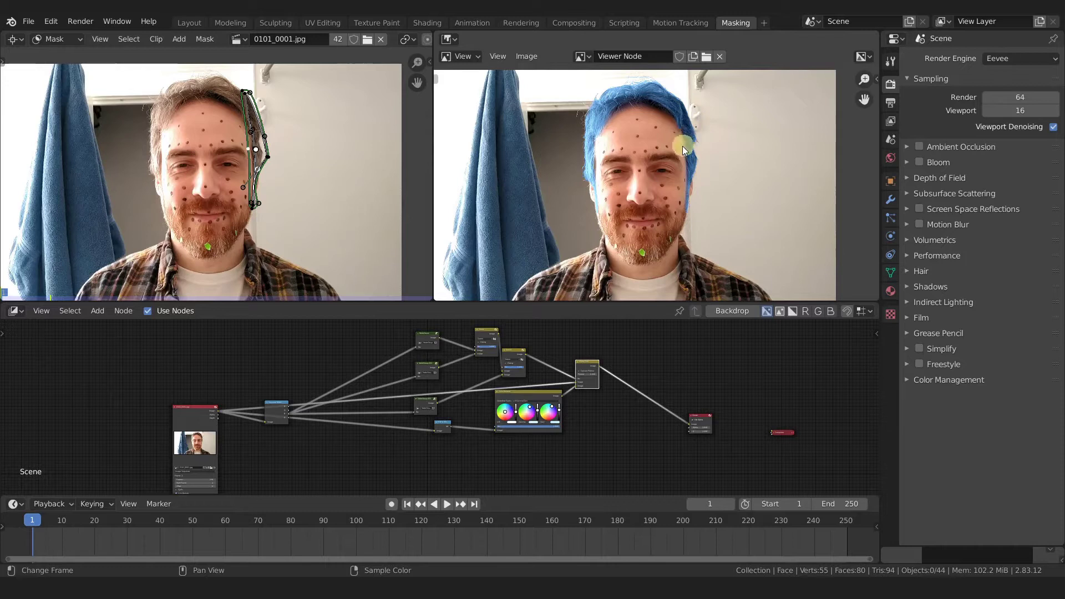
Preview the combined black-and-white hair mask in the Viewer and restore the preview of the final recolored hair node.
ctrl+shift+click(513, 358)
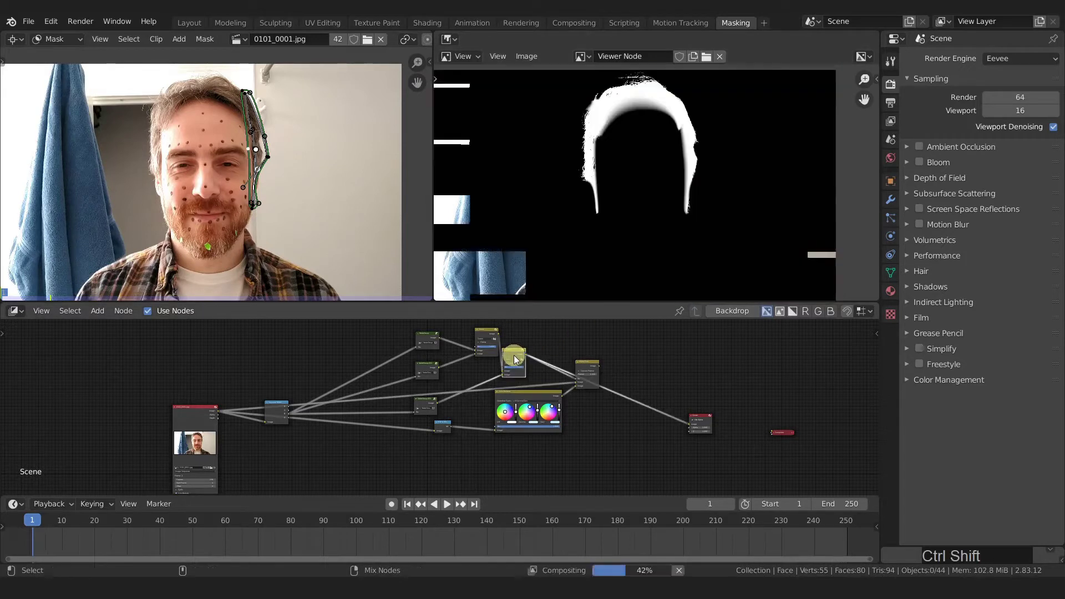
scroll(600, 127, up, 2)
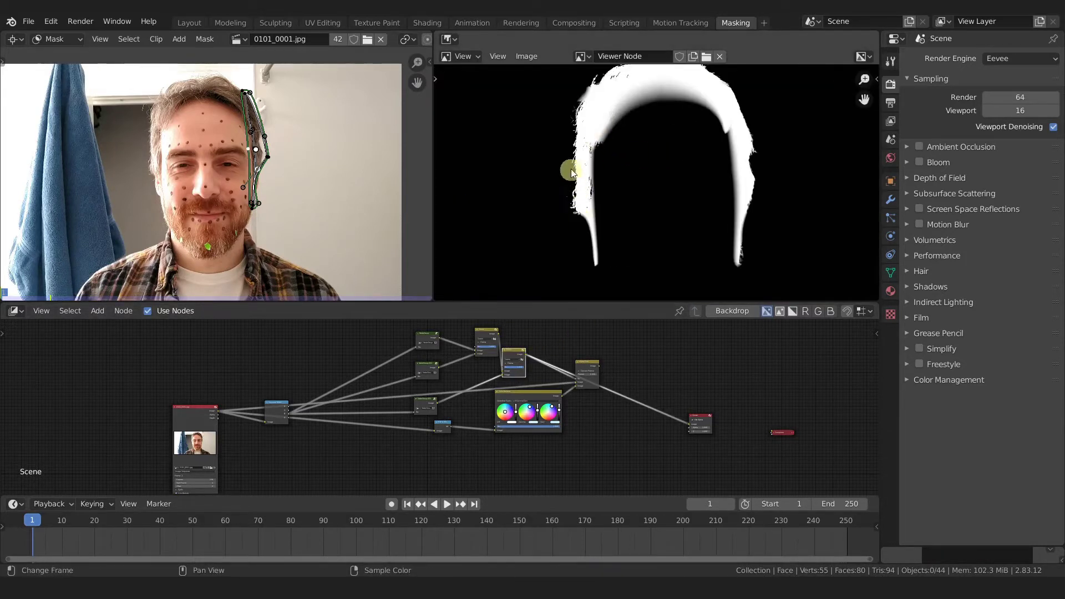
middle_drag(582, 94, 585, 105)
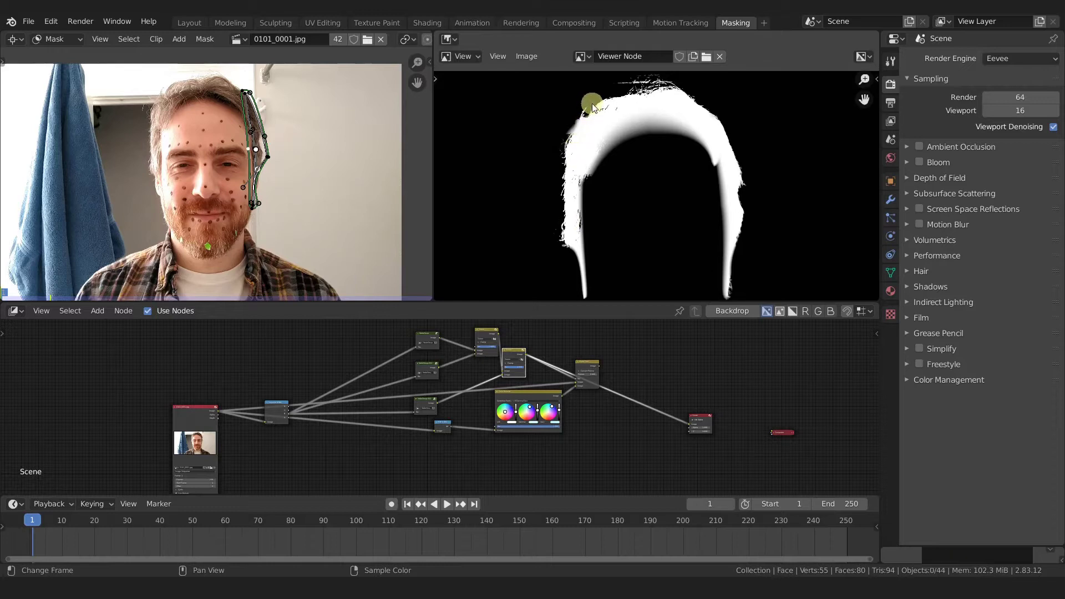
ctrl+shift+click(589, 370)
Scrub and play the timeline to check the blue hair mask across the clip, and return to frame 1.
drag(41, 516, 566, 534)
key(space)
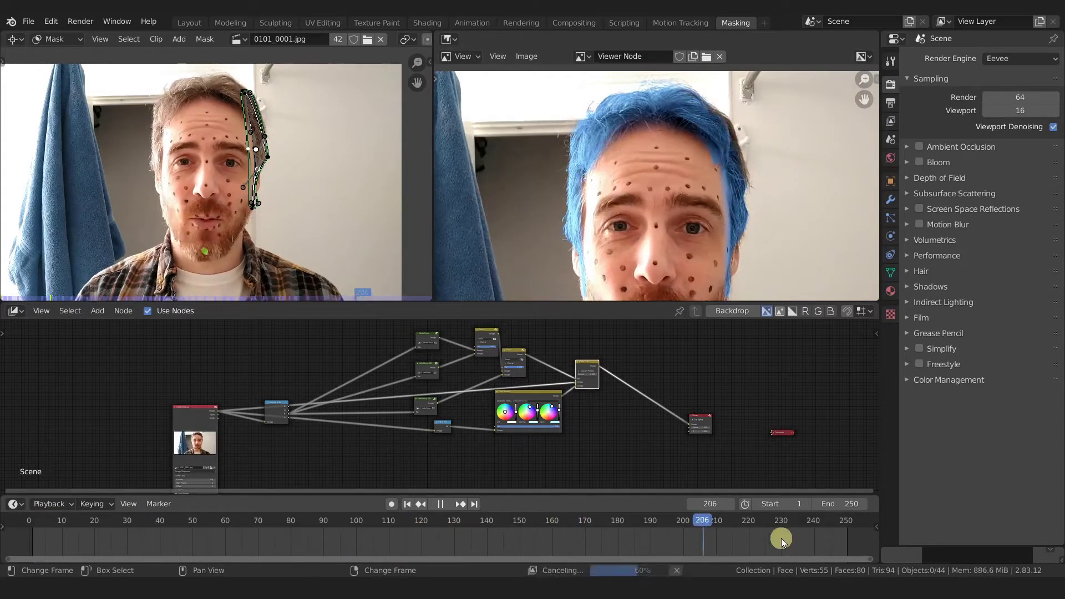
drag(624, 514, 511, 518)
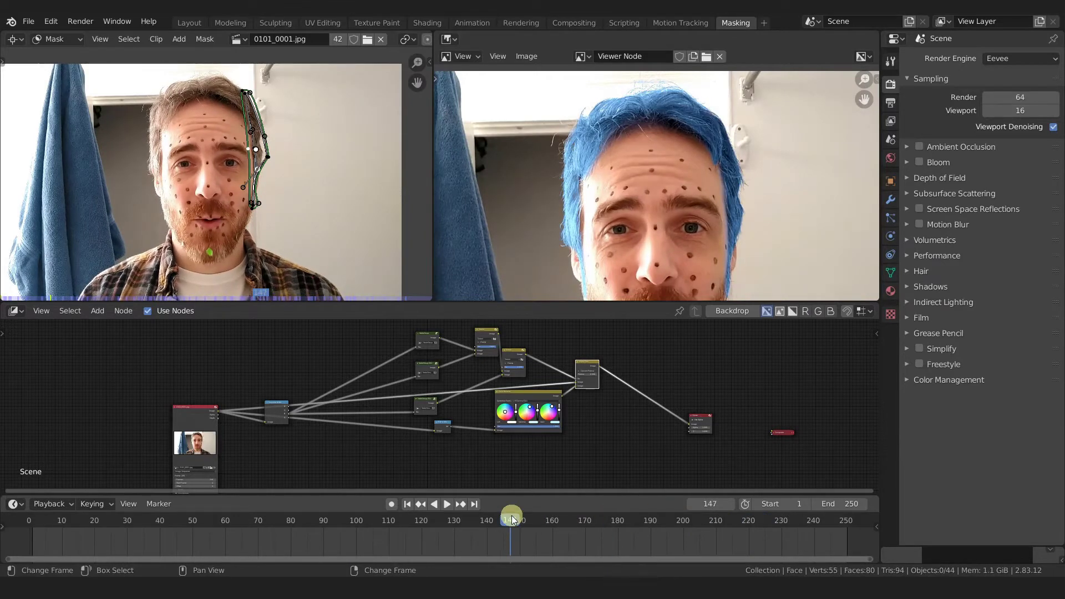
key(shift+Left)
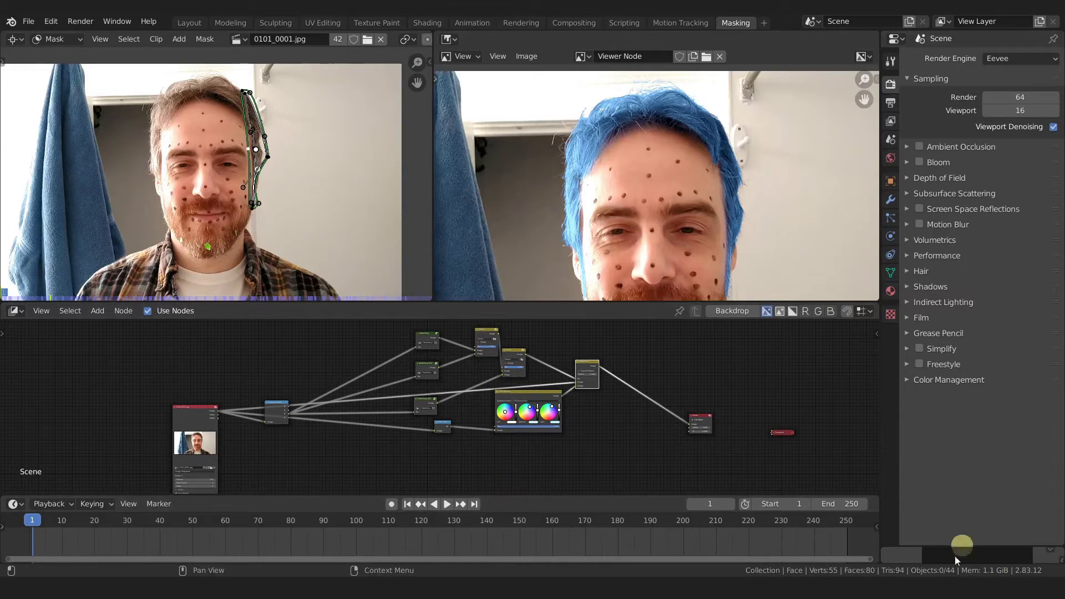
View the list of available masks in the mask editor.
click(962, 504)
click(993, 531)
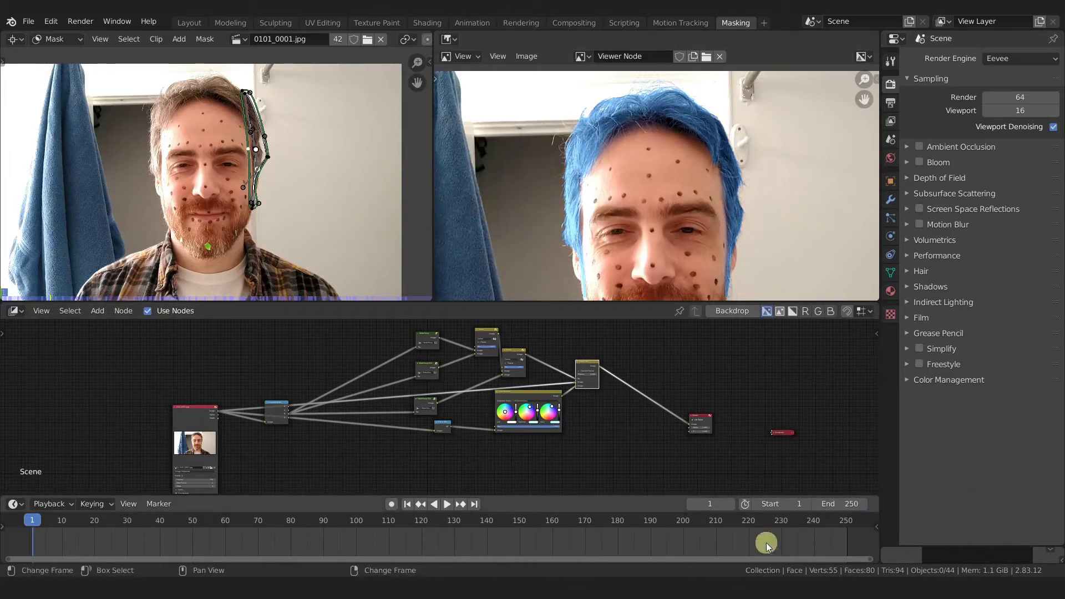
scroll(305, 39, down, 10)
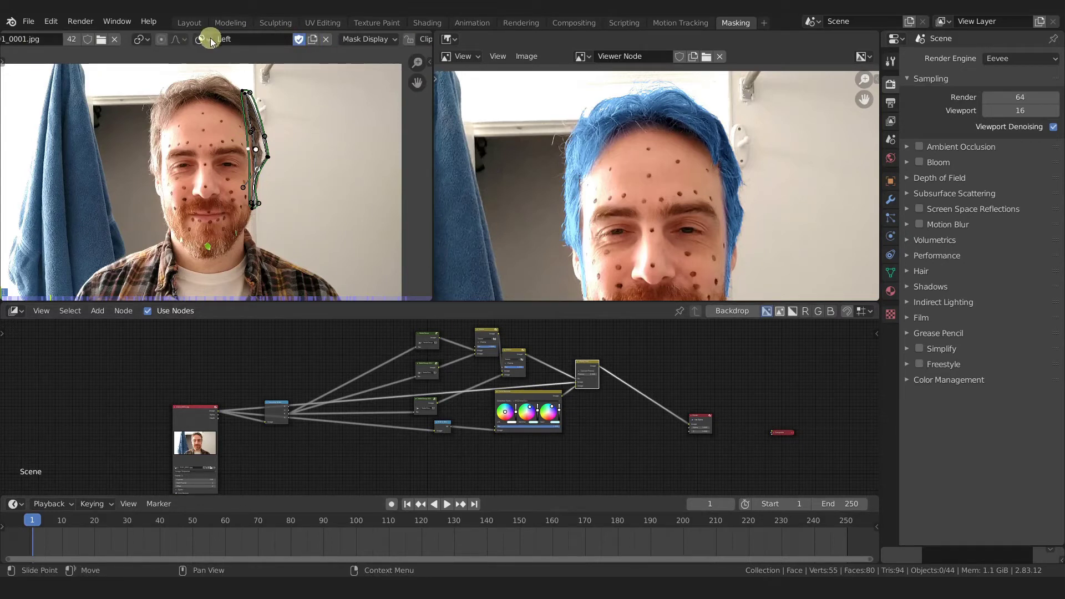
click(209, 40)
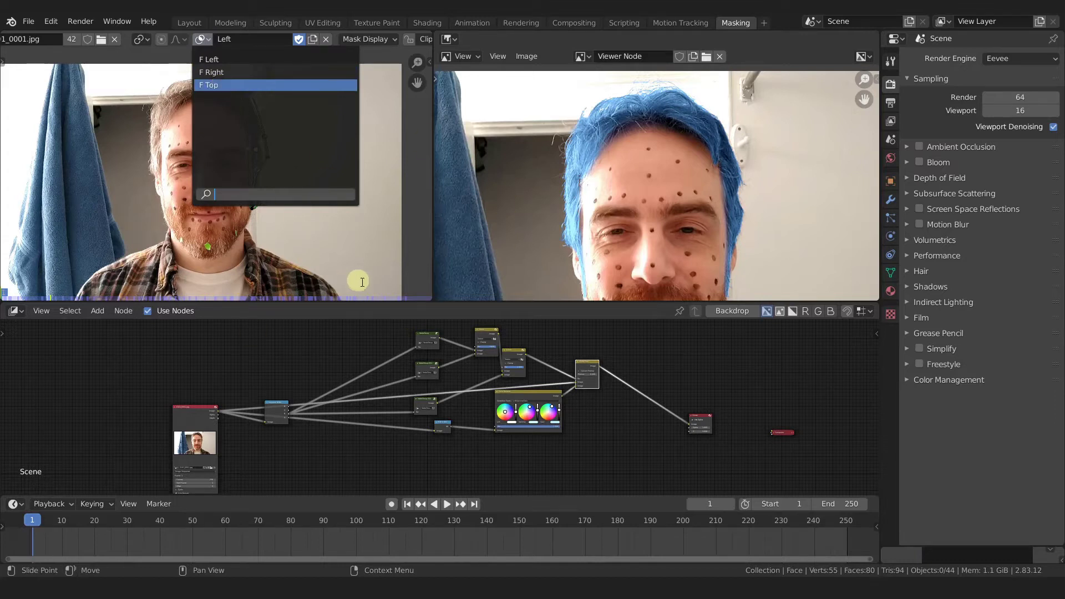
Duplicate the Masking workspace and extend the Viewer Node image area across the upper half of the properties area.
right_click(731, 22)
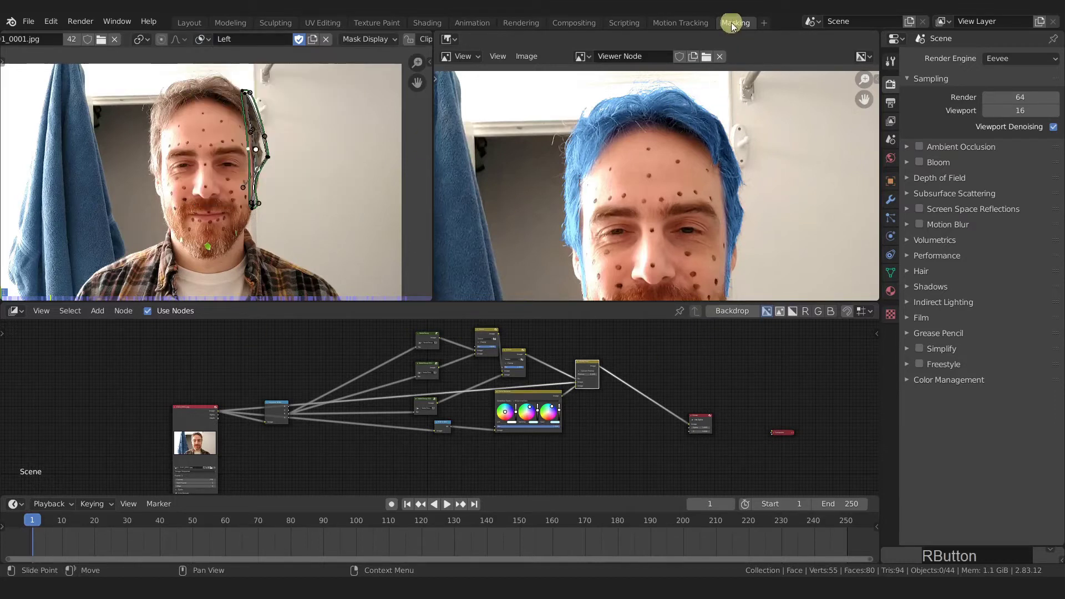
click(662, 44)
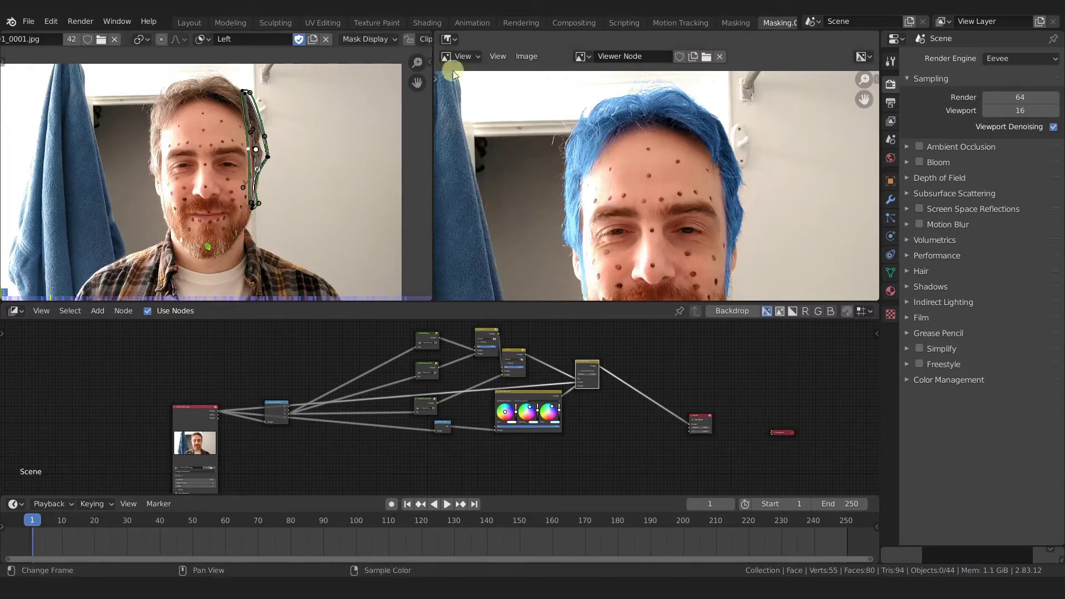
drag(882, 33, 966, 299)
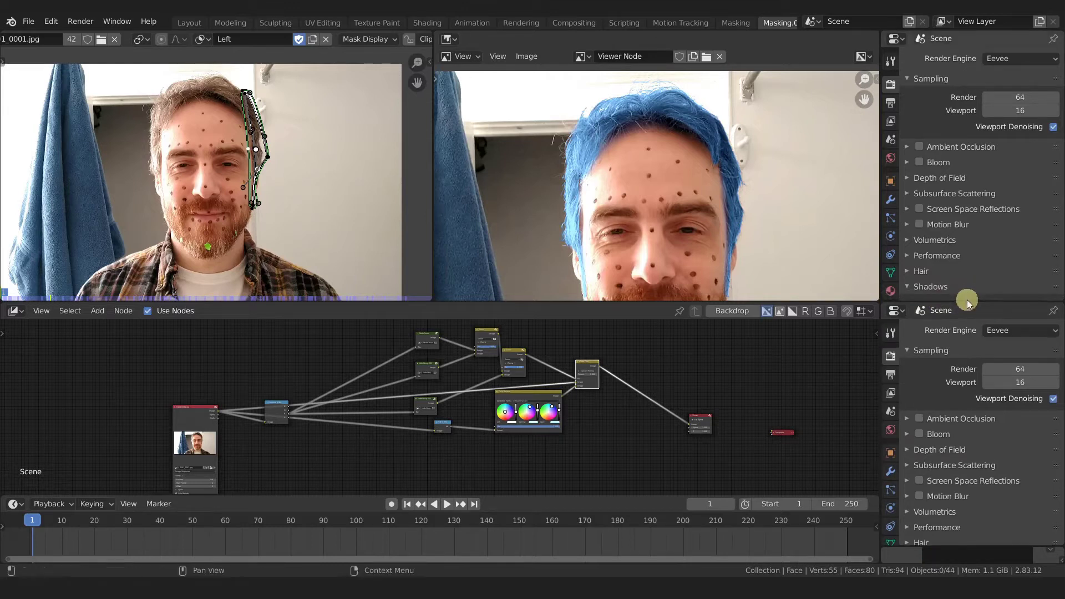
drag(876, 298, 980, 275)
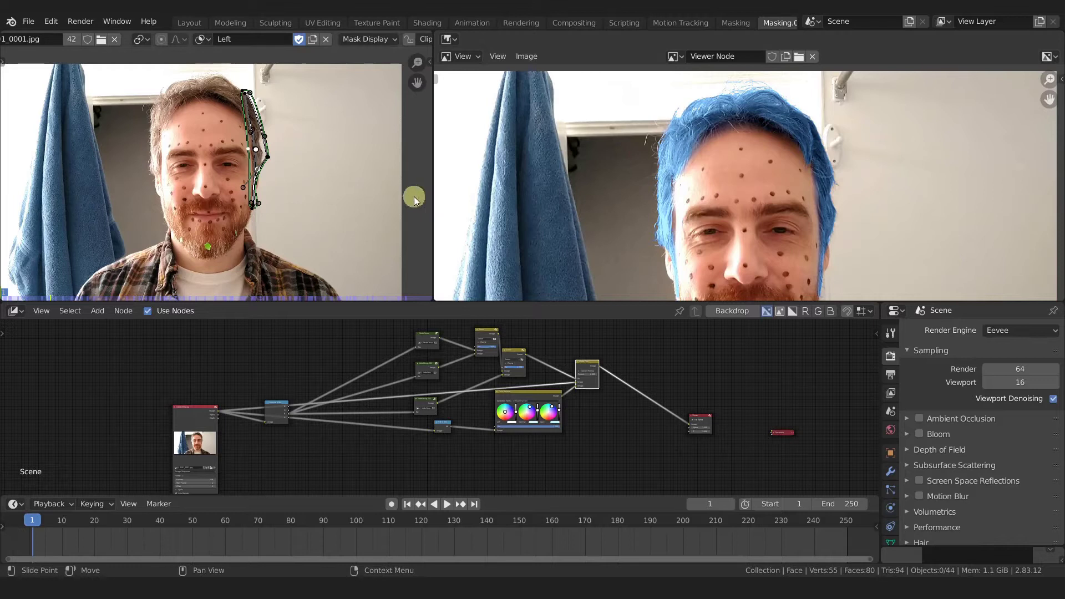
Widen the mask editor area and split it into three side-by-side mask editors.
drag(433, 195, 728, 208)
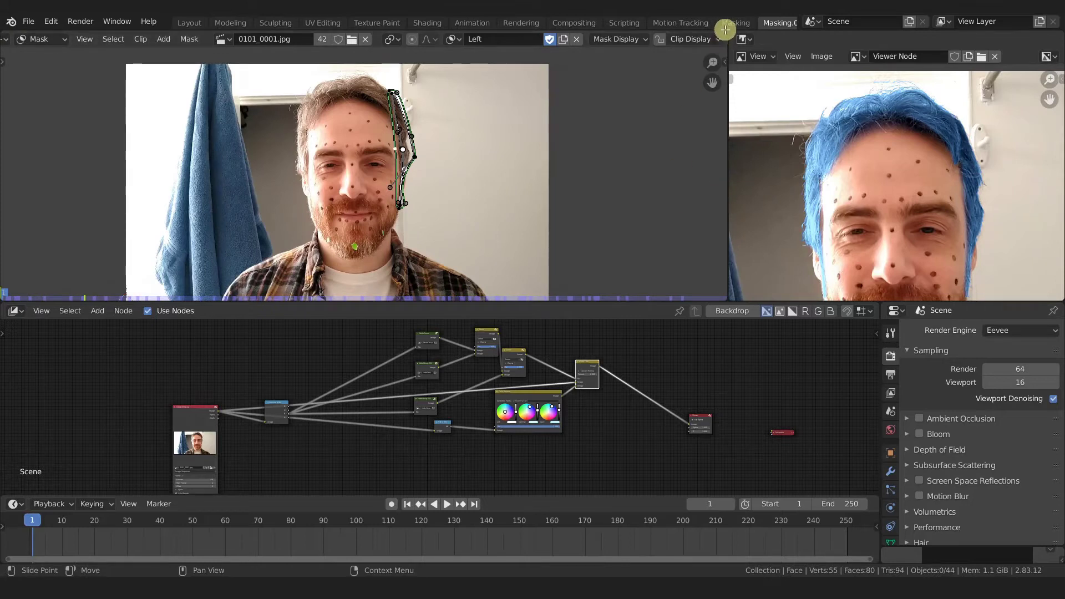
drag(724, 33, 304, 35)
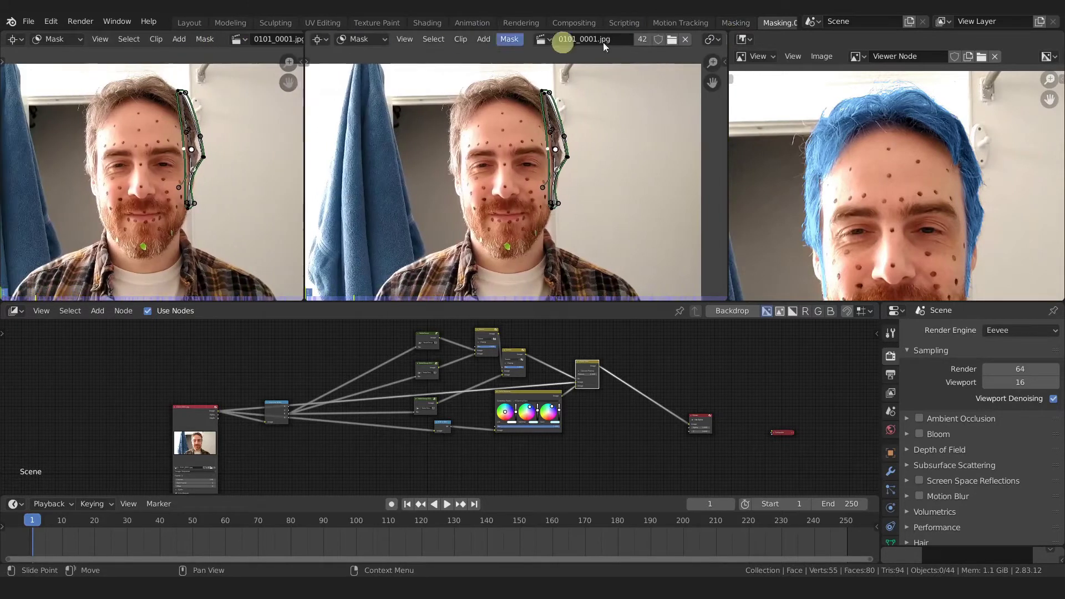
drag(725, 29, 194, 43)
Show the Right mask in the first of the three mask editors.
scroll(166, 39, down, 8)
click(136, 39)
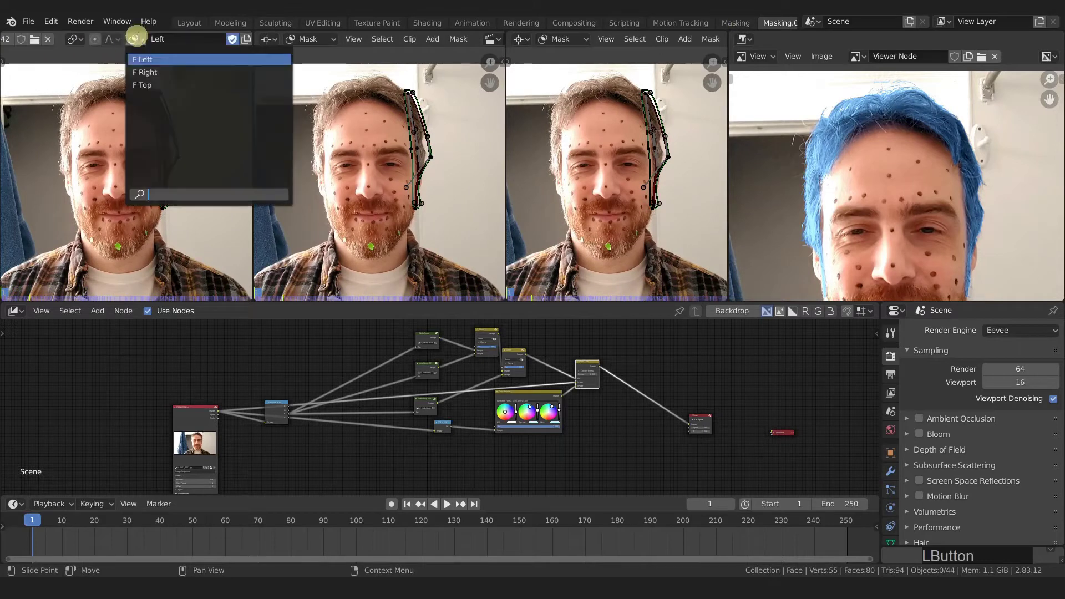
click(148, 76)
Show the Top mask in the middle mask editor.
scroll(388, 40, down, 8)
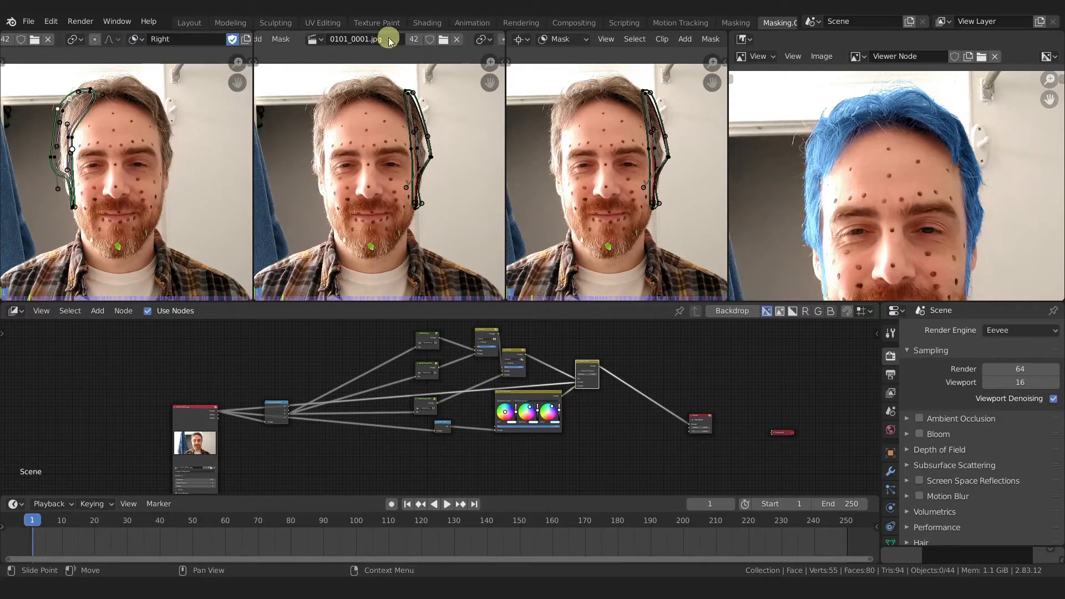
scroll(391, 40, down, 4)
click(368, 39)
click(380, 84)
scroll(588, 40, down, 8)
scroll(610, 40, down, 8)
middle_drag(373, 148, 394, 191)
scroll(375, 205, up, 3)
scroll(394, 191, down, 1)
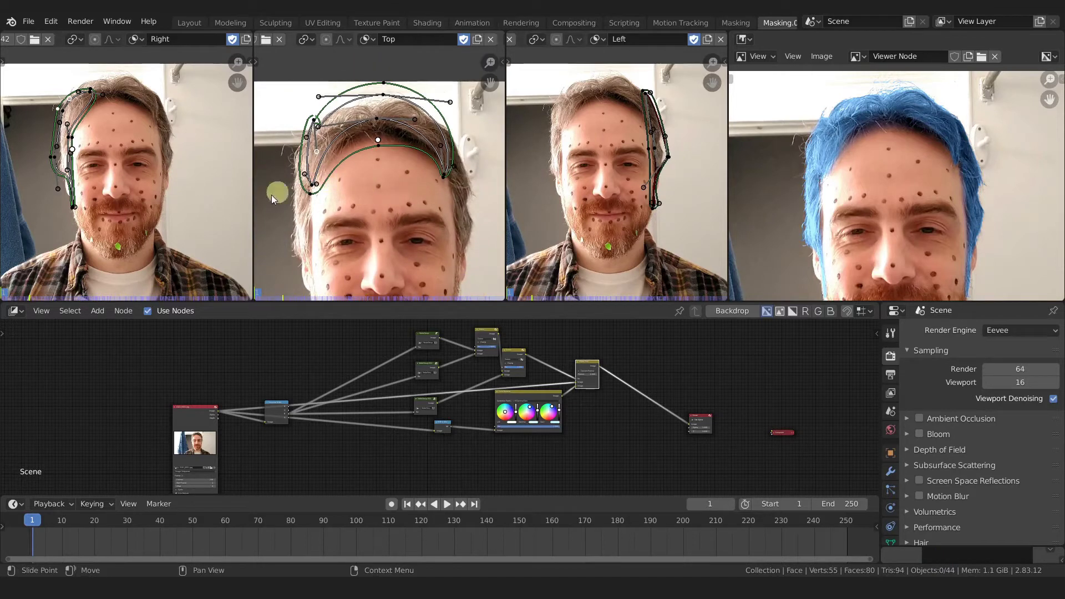
click(369, 40)
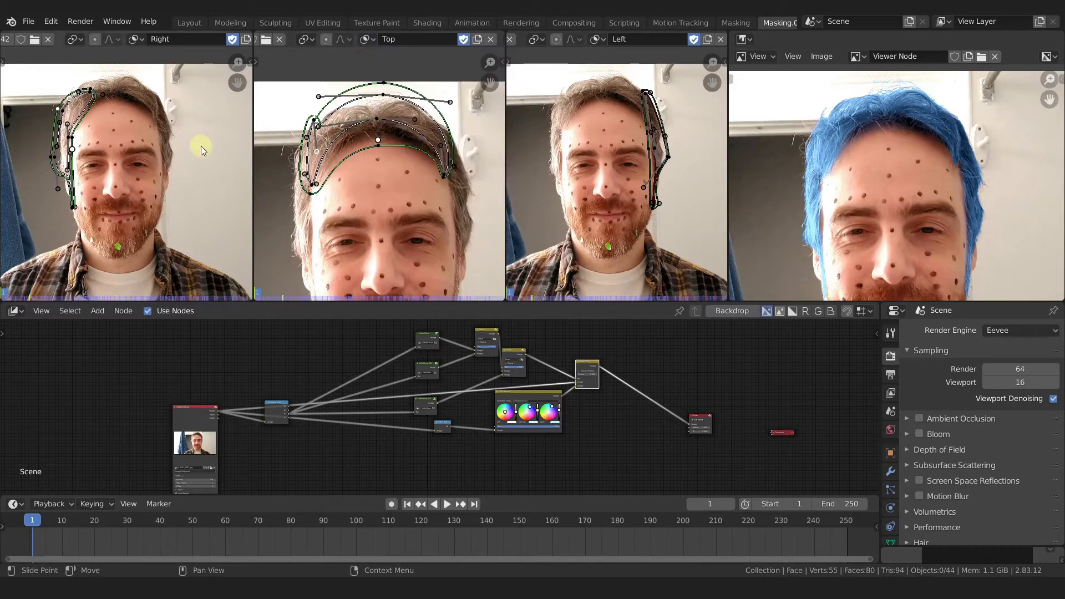
Inspect the face tracks in the Motion Tracking workspace and return to the Masking.001 workspace.
click(680, 22)
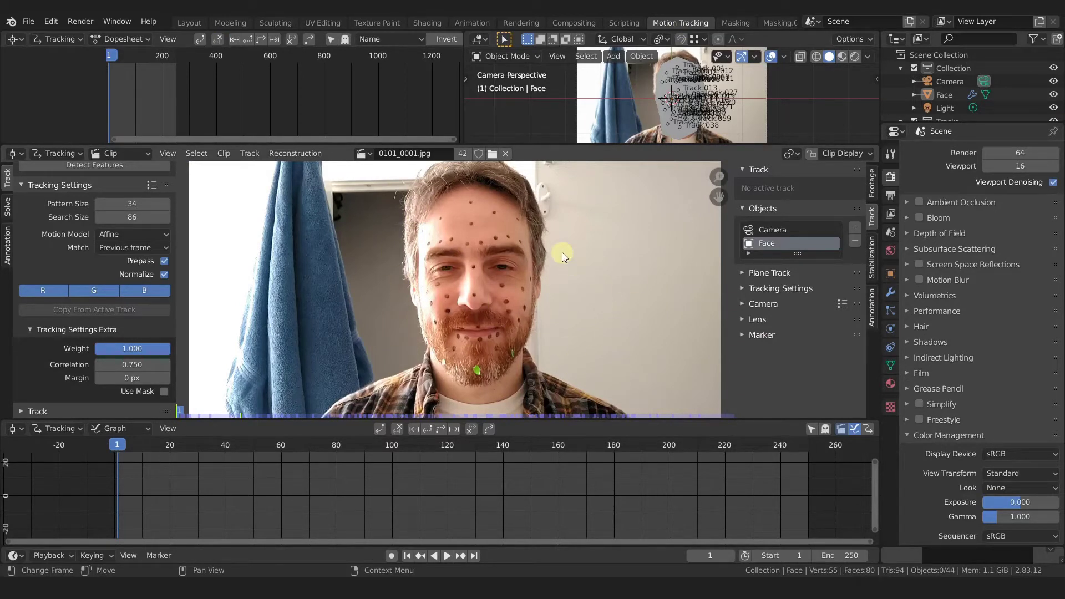
click(682, 74)
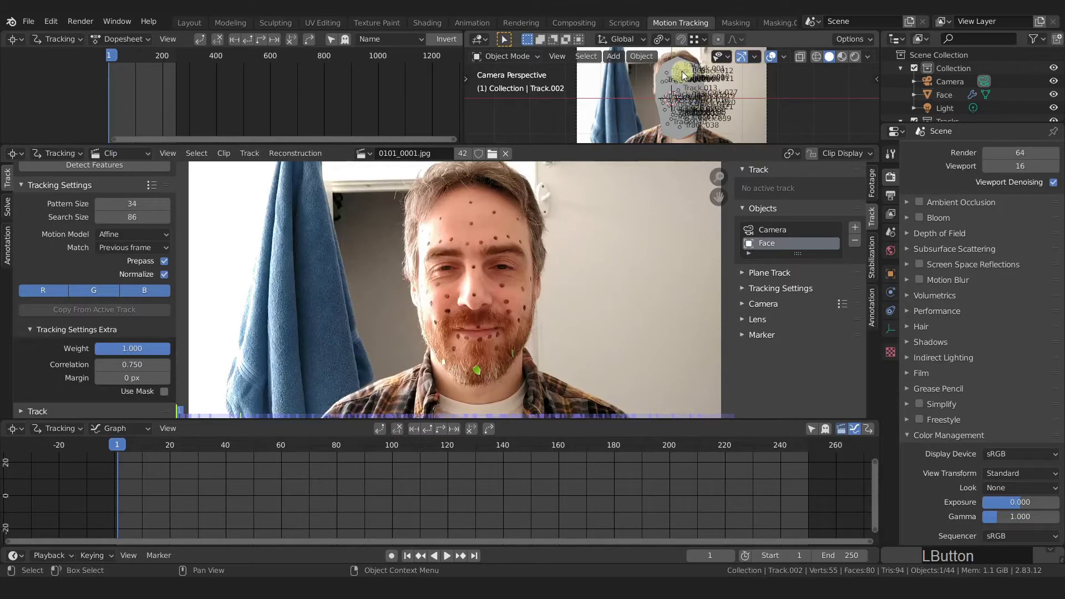
click(681, 105)
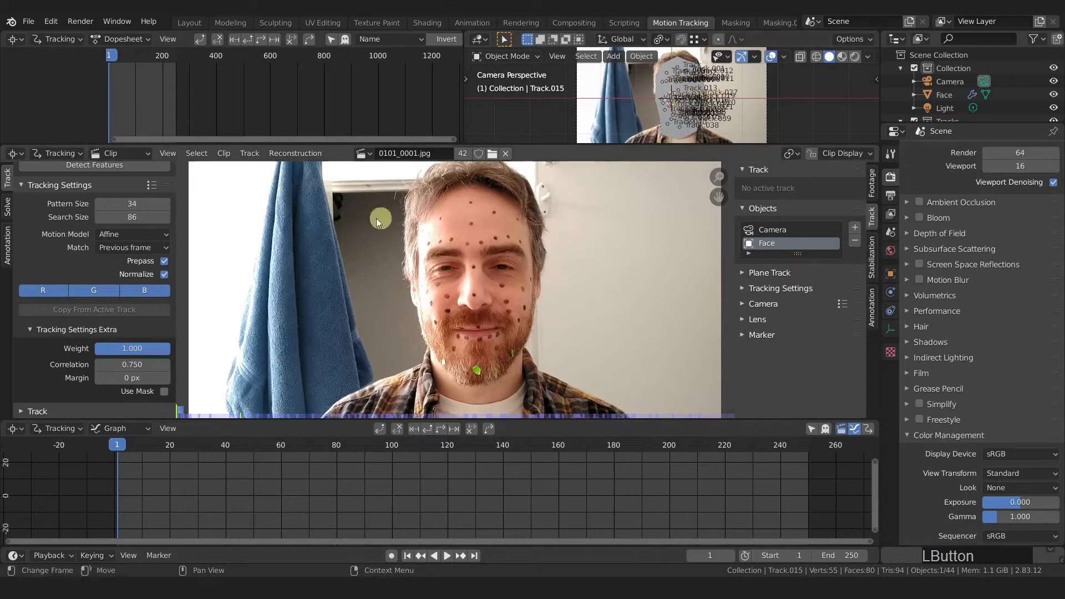
click(545, 244)
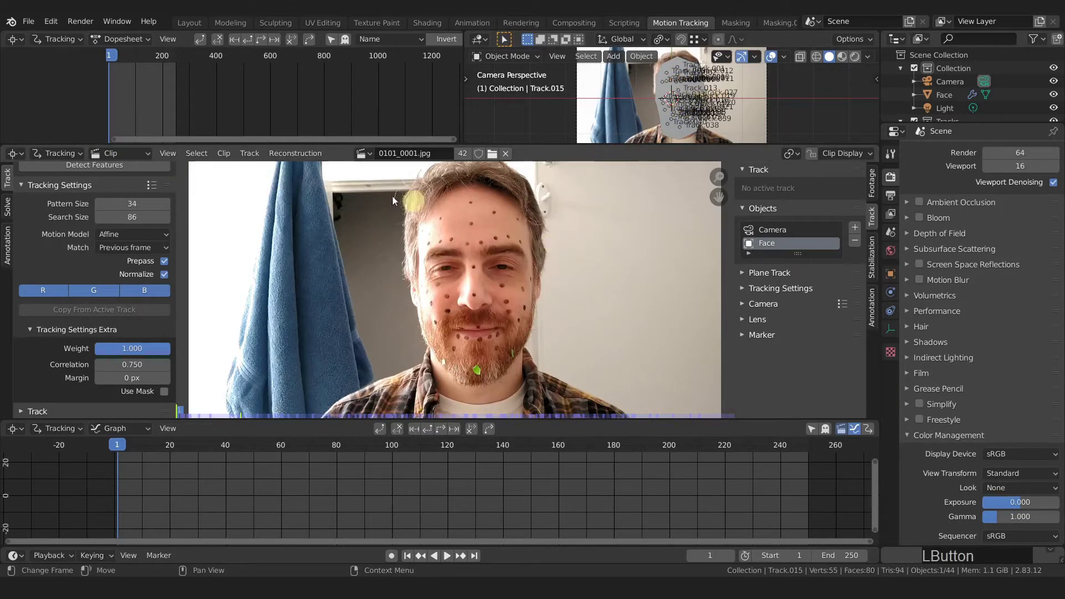
click(736, 22)
click(773, 24)
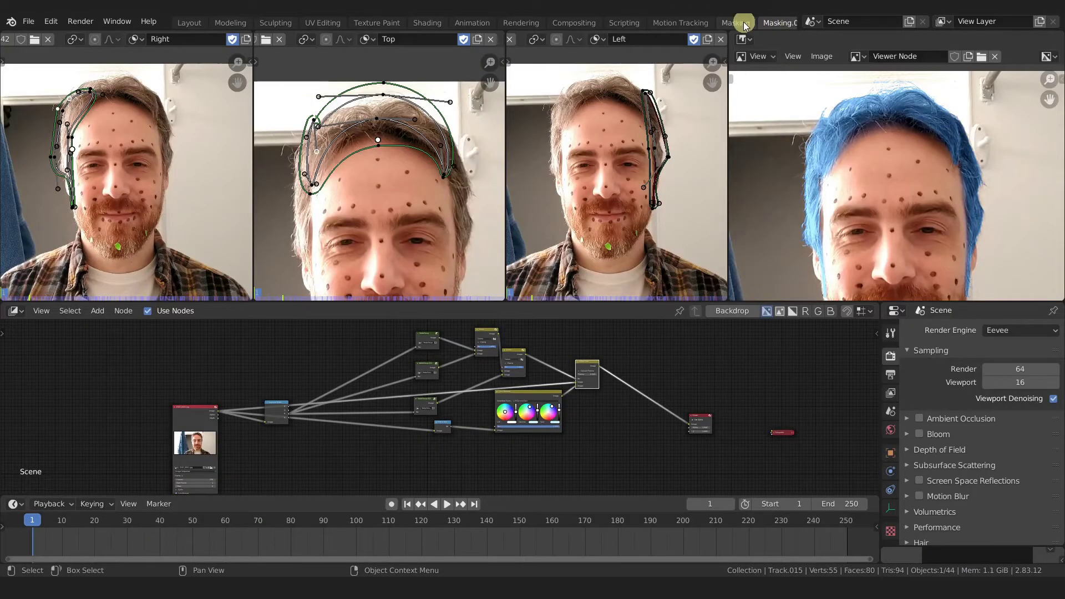
Unhide all face tracking markers in the Motion Tracking workspace and return to the Masking.001 workspace.
scroll(292, 40, left, 5)
scroll(292, 40, left, 5)
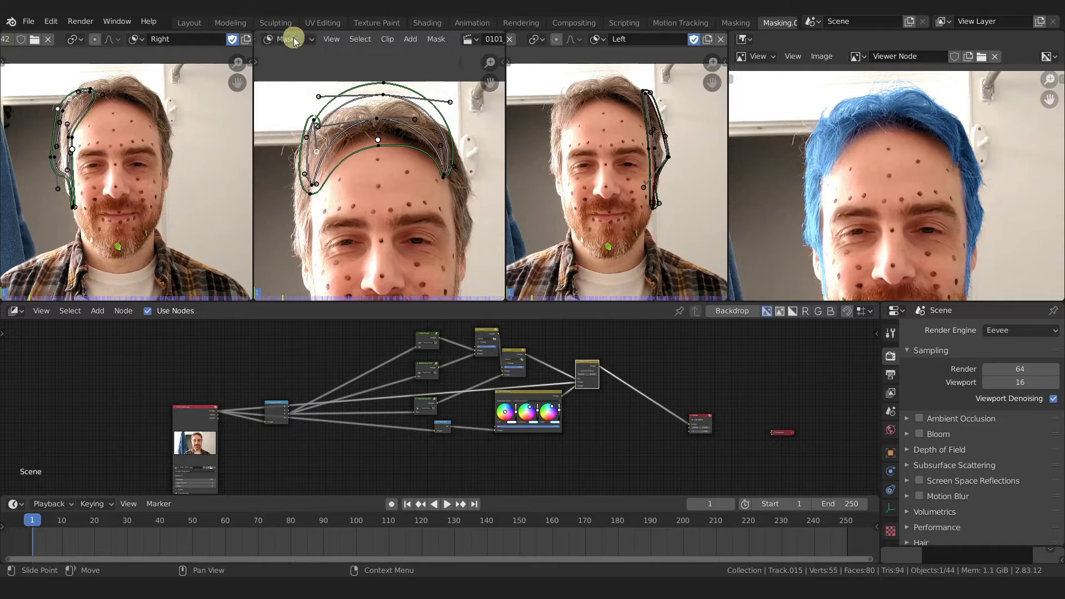
click(310, 40)
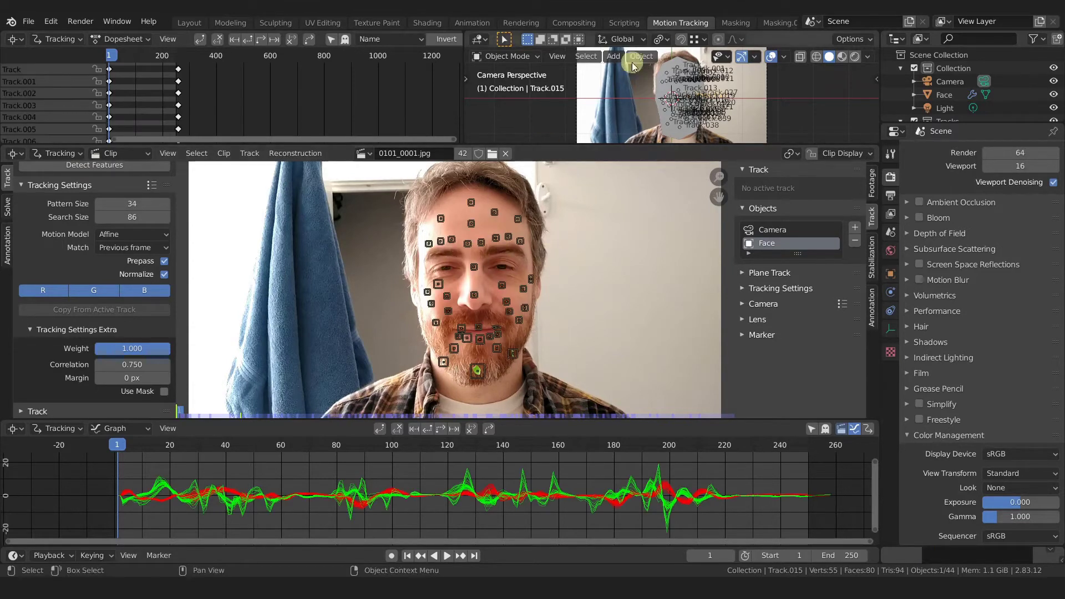
scroll(732, 21, right, 2)
click(751, 22)
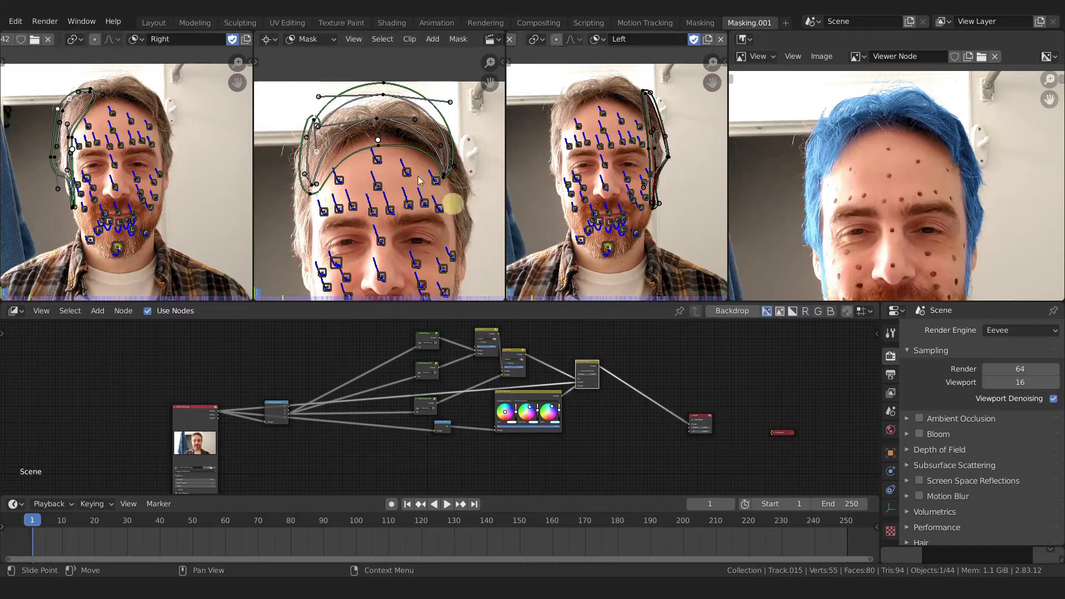
Select the tracking marker just above the brows and all points of the Top mask, and clear the point selection.
click(391, 212)
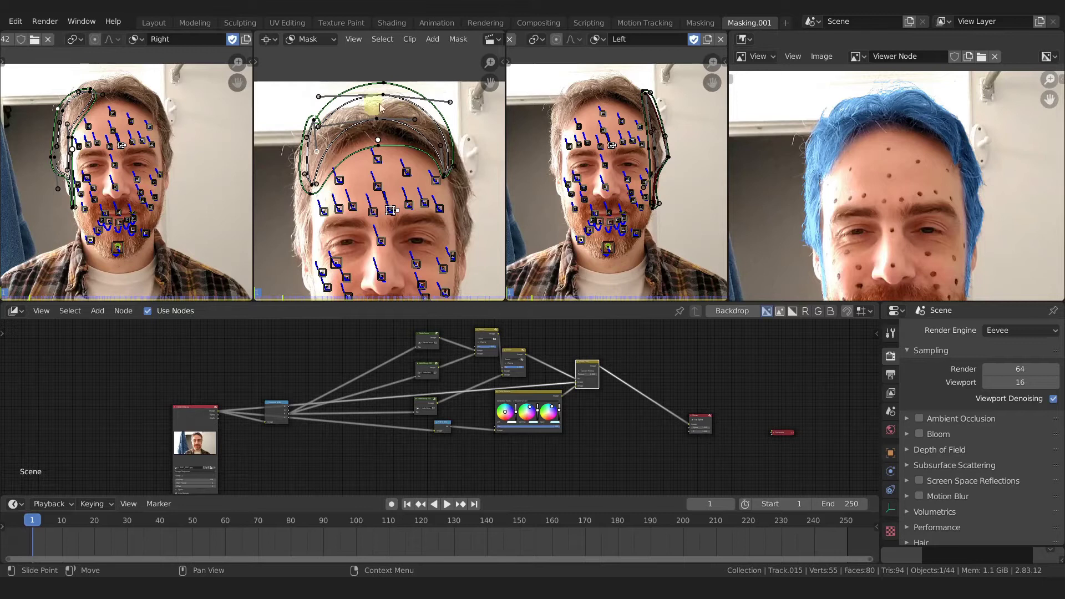
key(a)
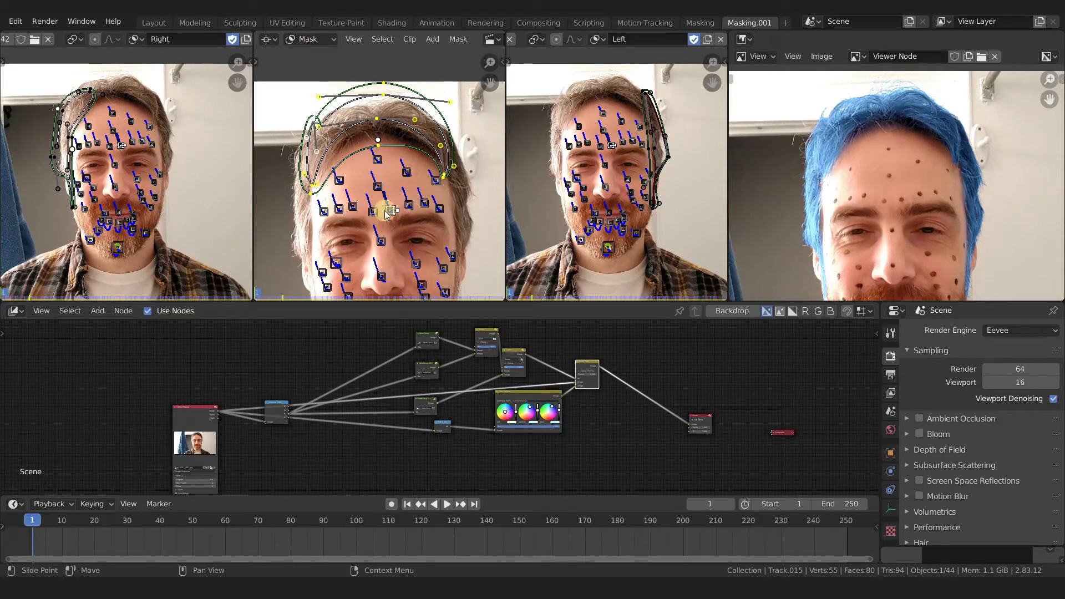
click(376, 160)
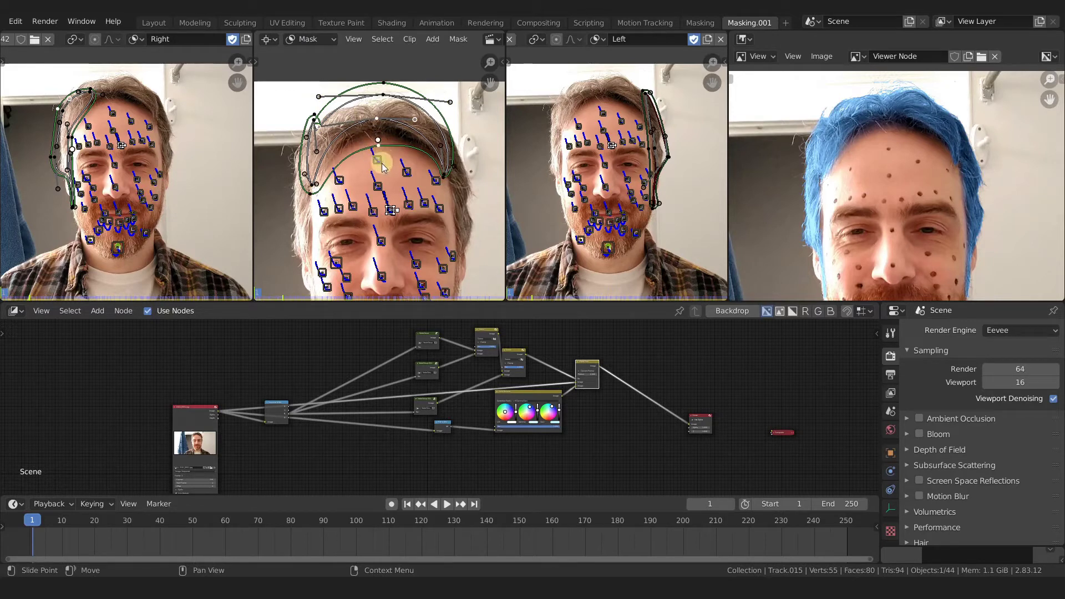
Try several upper-forehead tracking markers as the Top mask's reference, ending on the one toward the outer forehead.
scroll(380, 158, up, 3)
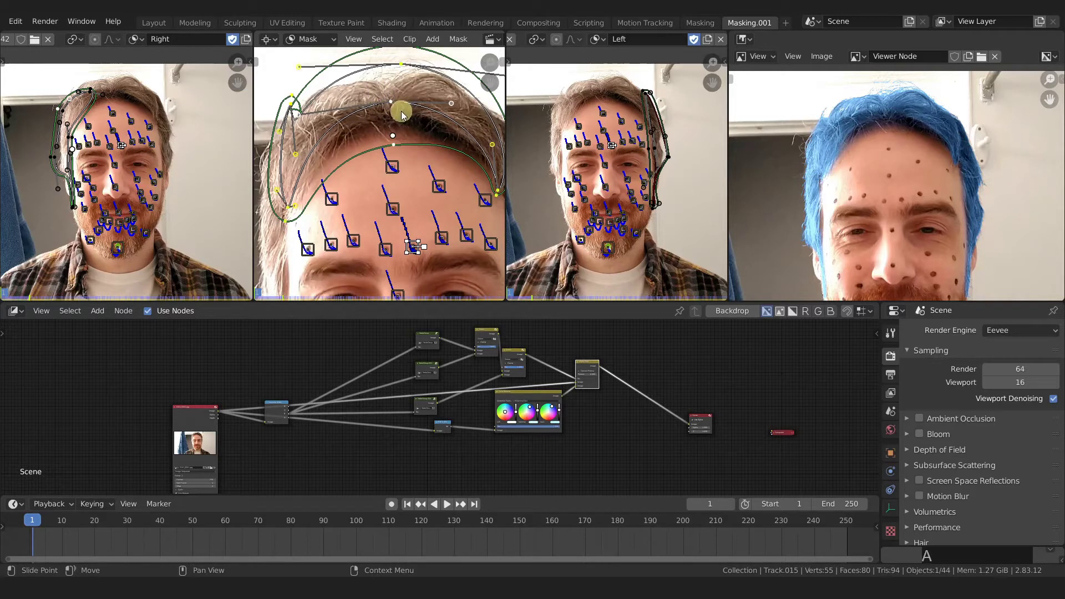
click(388, 174)
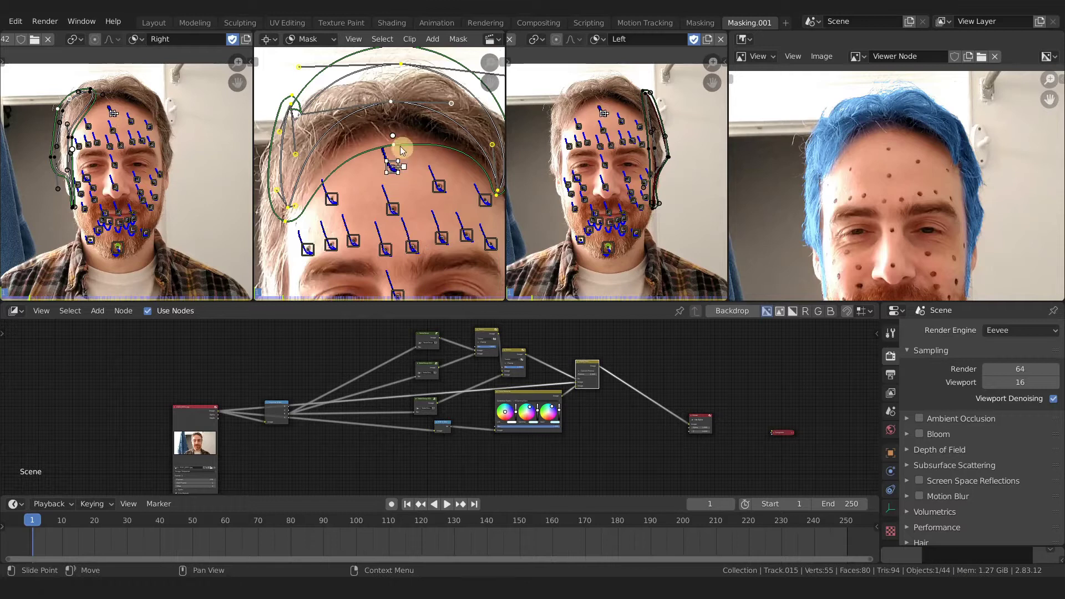
click(394, 214)
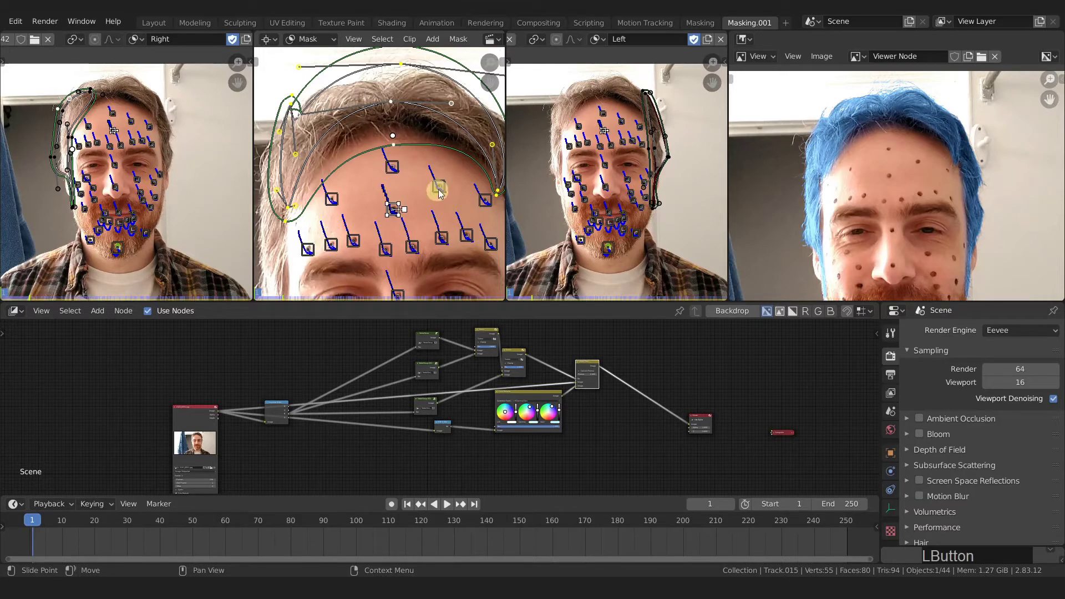
click(441, 188)
click(394, 210)
click(447, 189)
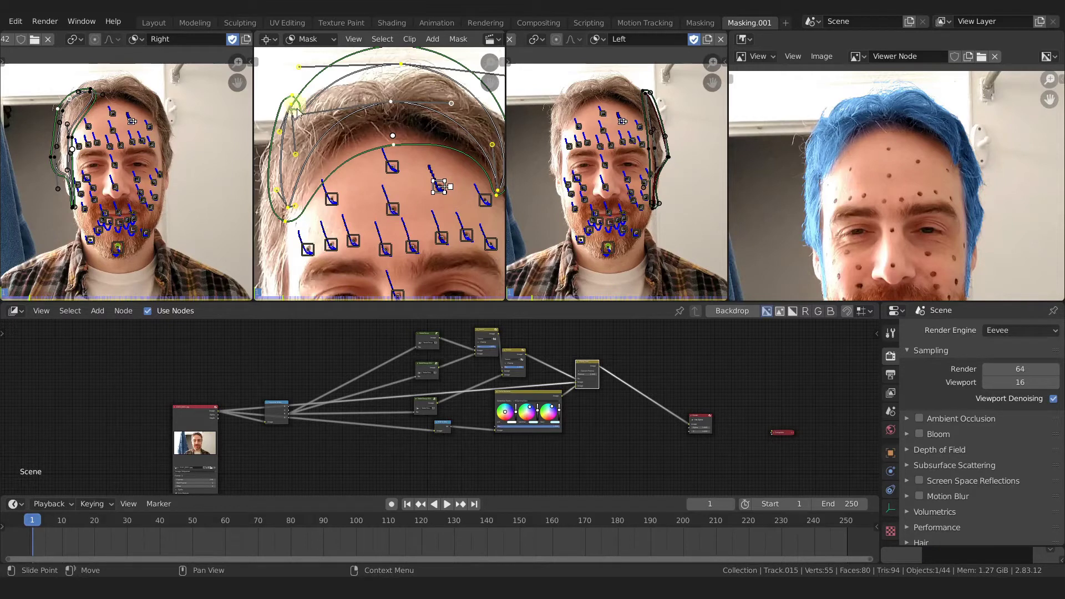
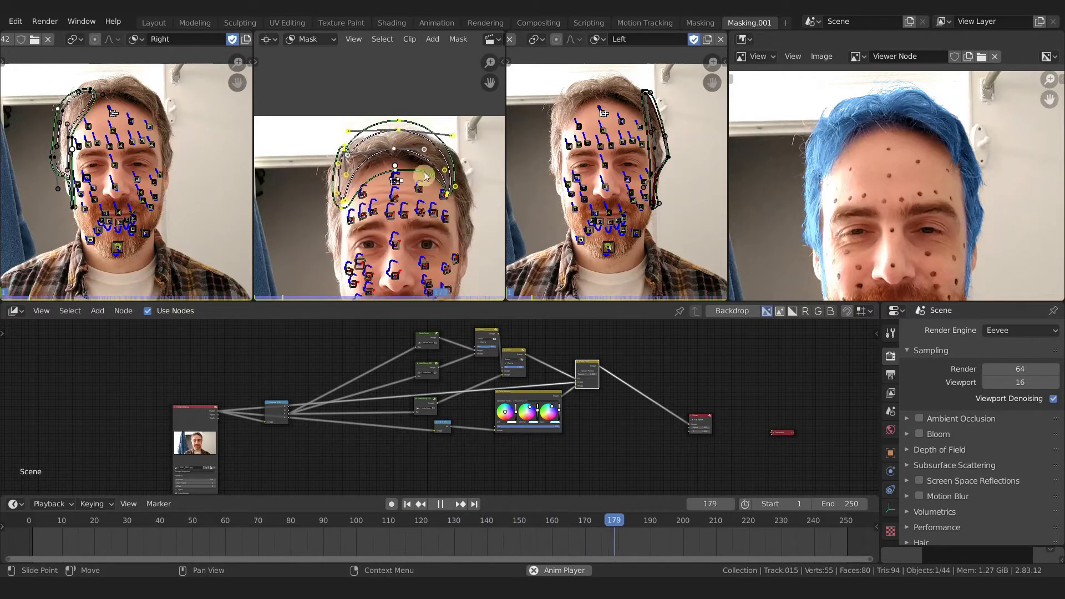
At frame 1, parent the Top mask's corner points on the Left-mask side to the nearest outer-forehead tracking marker.
key(space)
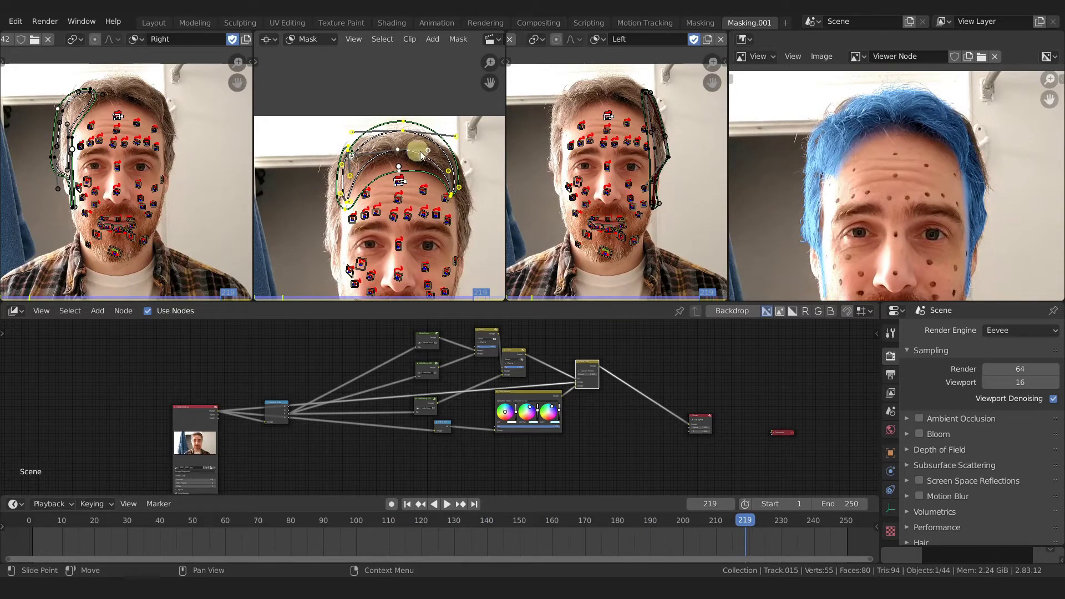
scroll(444, 206, up, 4)
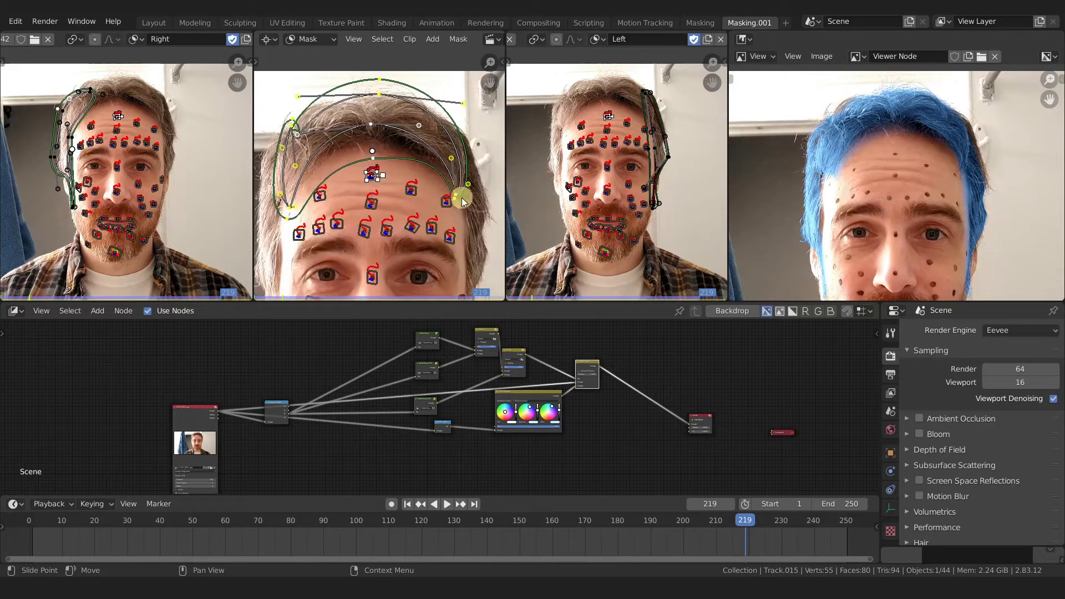
drag(542, 516, 366, 519)
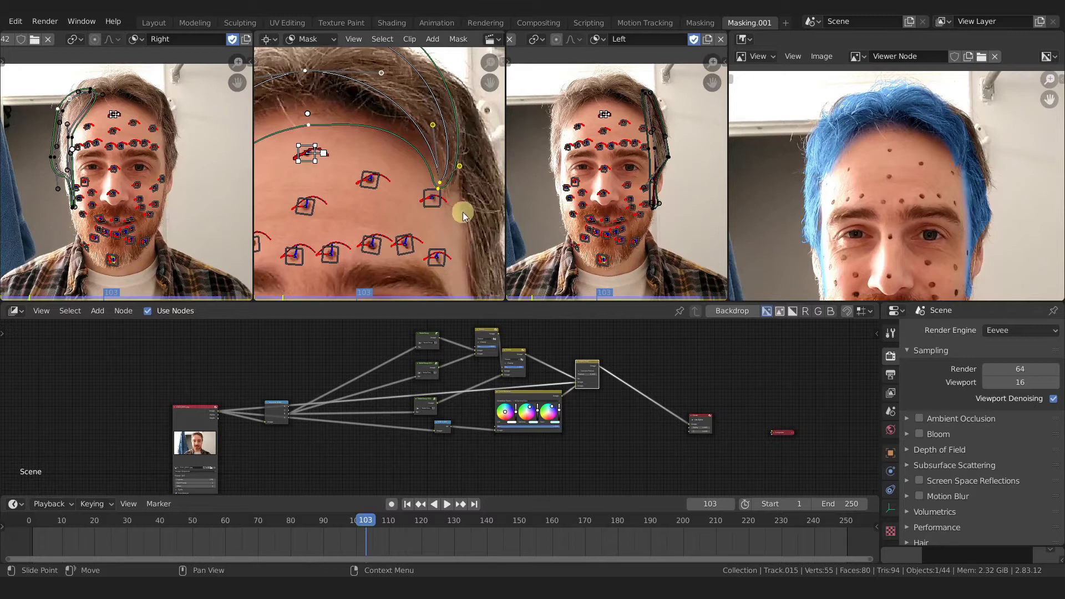
key(shift+Left)
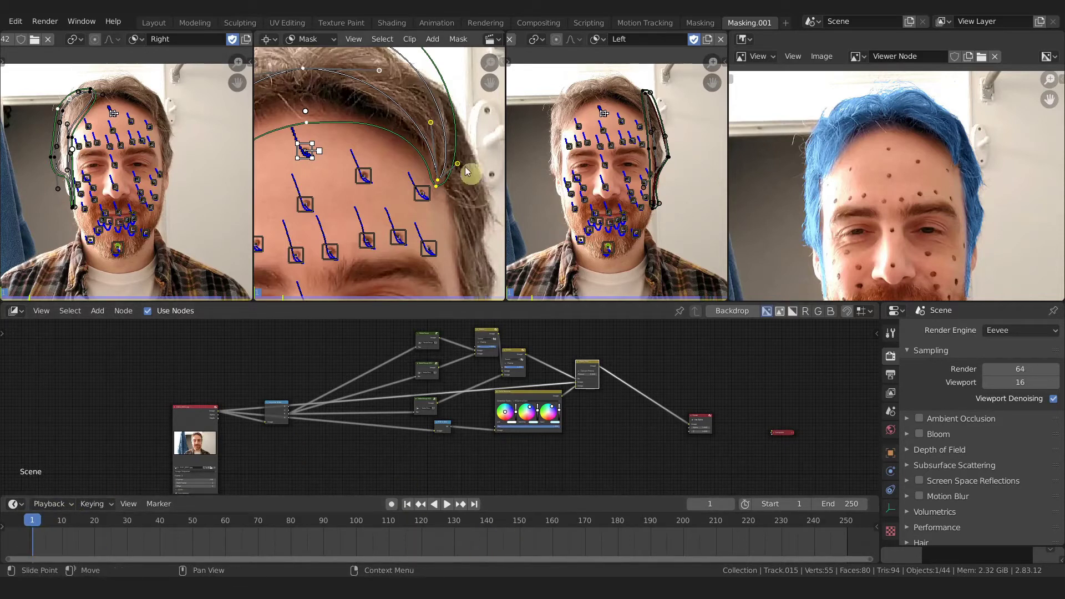
scroll(402, 142, down, 2)
scroll(401, 119, up, 2)
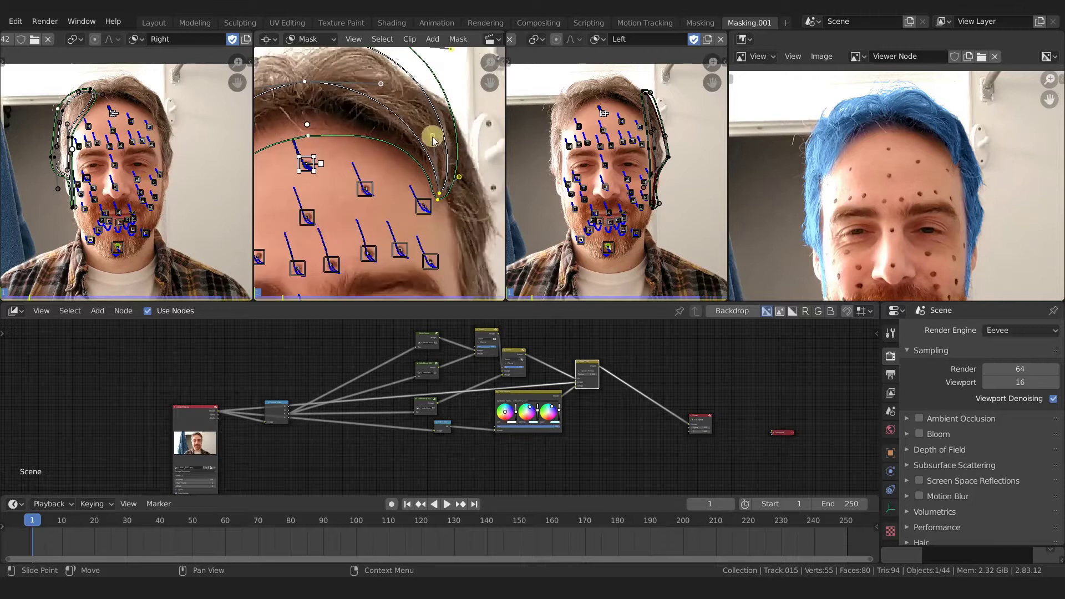
scroll(441, 221, up, 1)
click(431, 209)
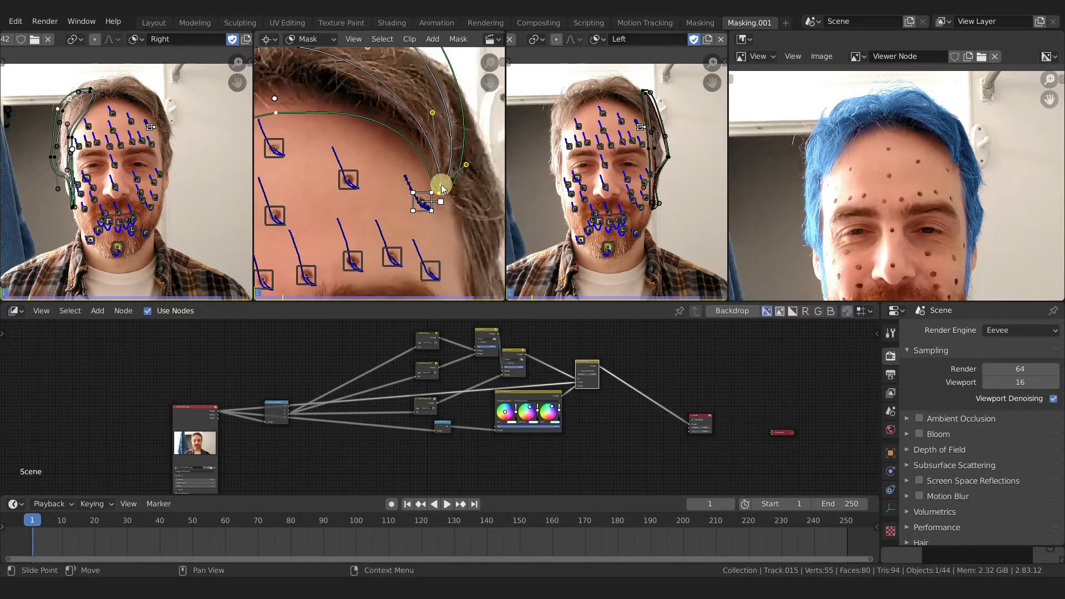
drag(442, 188, 445, 195)
scroll(444, 189, down, 1)
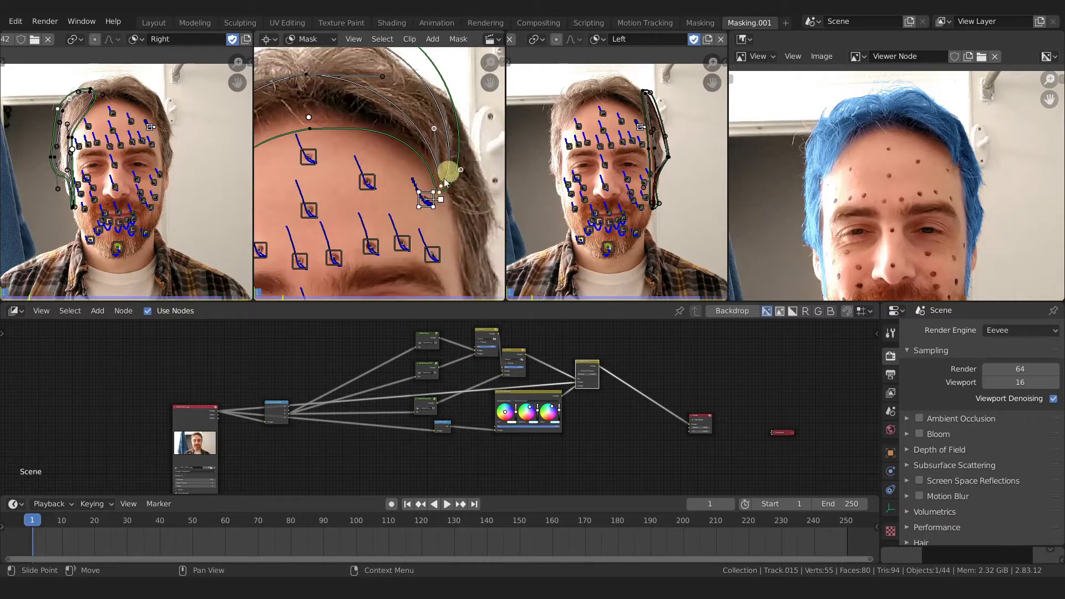
scroll(447, 186, down, 1)
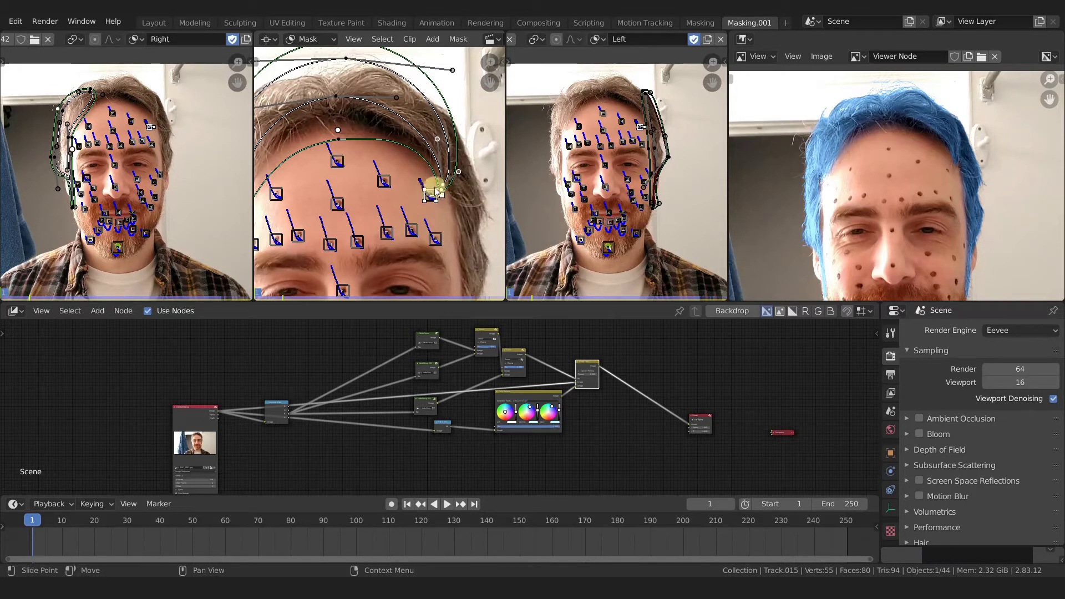
click(343, 161)
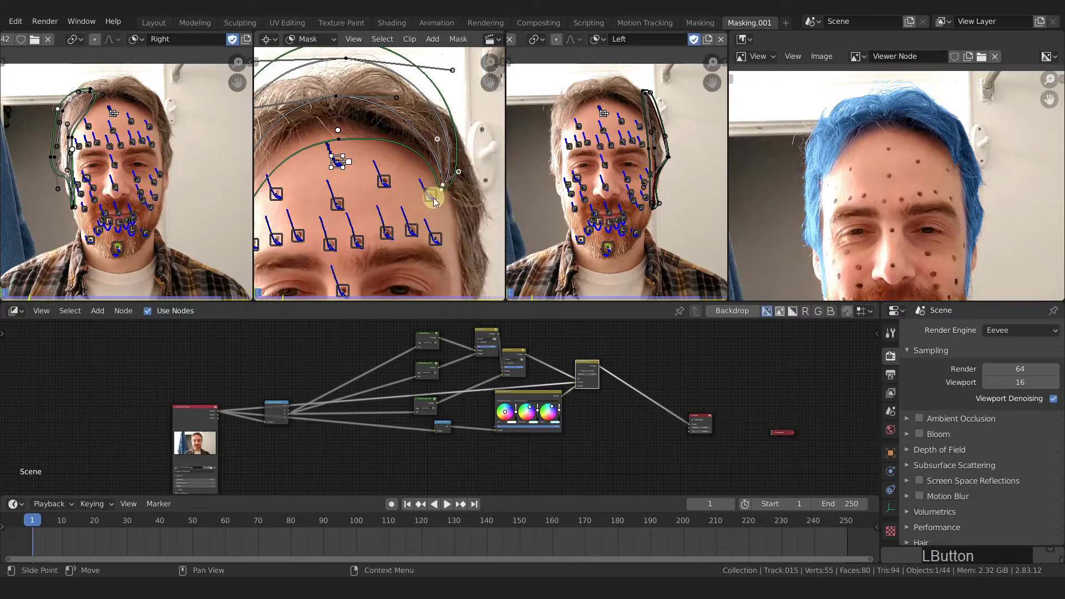
Scrub between frames 92 and 185 and examine how both ends of the Top mask follow the forehead, ending at frame 100.
drag(35, 520, 168, 533)
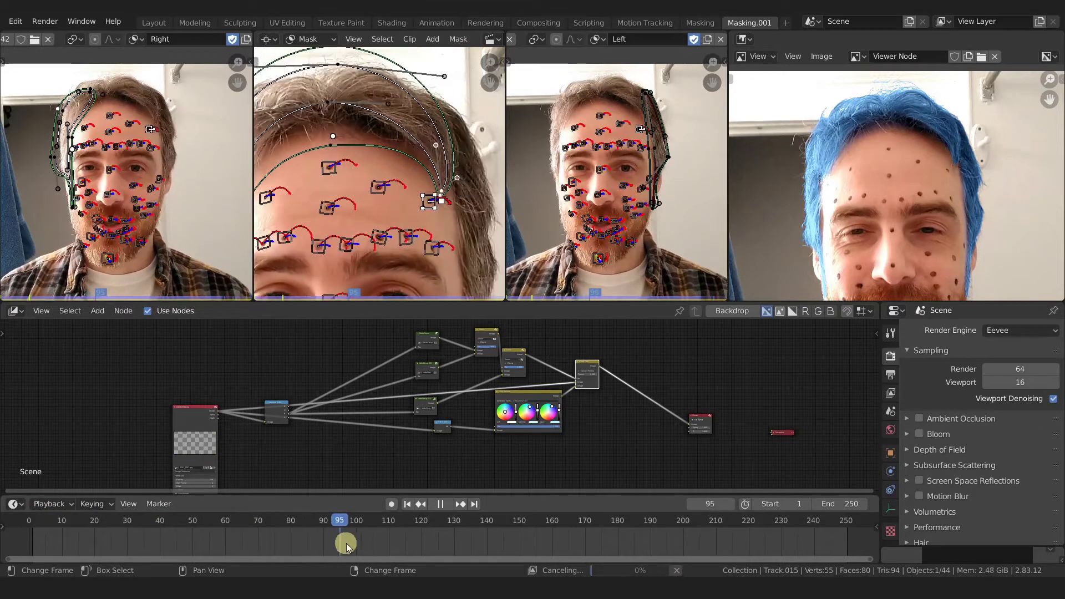
key(space)
click(410, 542)
mouse_move(435, 526)
mouse_down()
mouse_move(737, 524)
mouse_move(634, 524)
mouse_up()
middle_drag(377, 166, 406, 214)
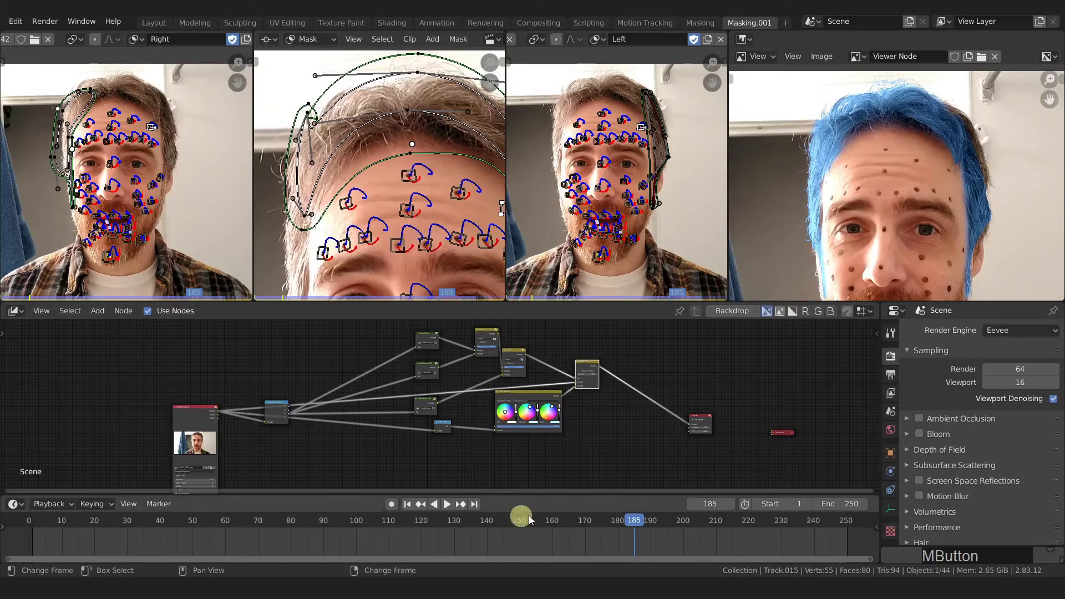
drag(537, 519, 328, 520)
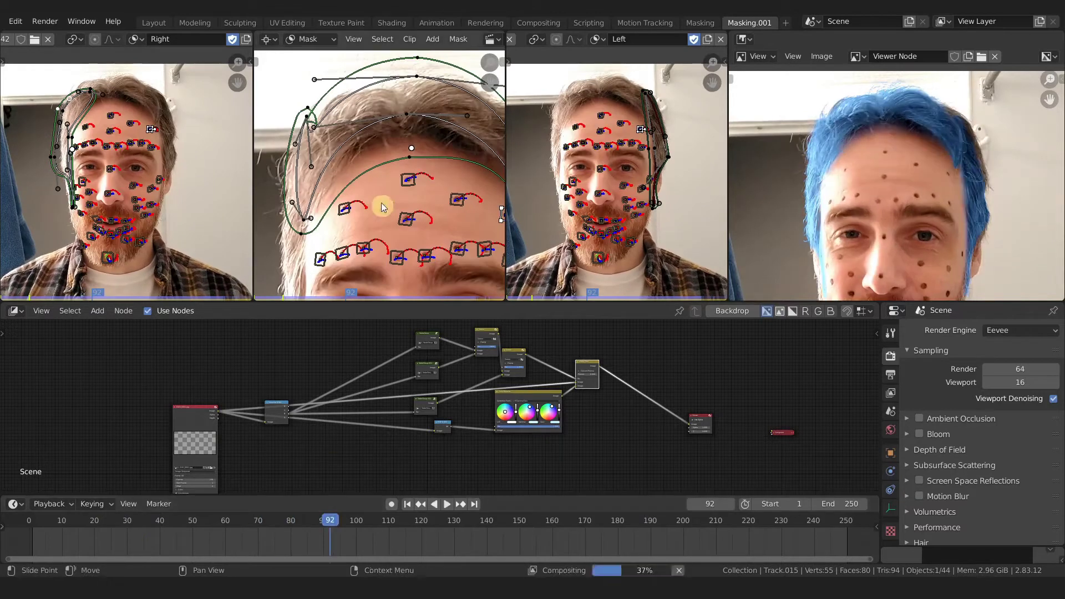
middle_drag(324, 258, 364, 117)
scroll(356, 139, down, 1)
drag(333, 520, 356, 504)
key(space)
middle_drag(389, 113, 360, 188)
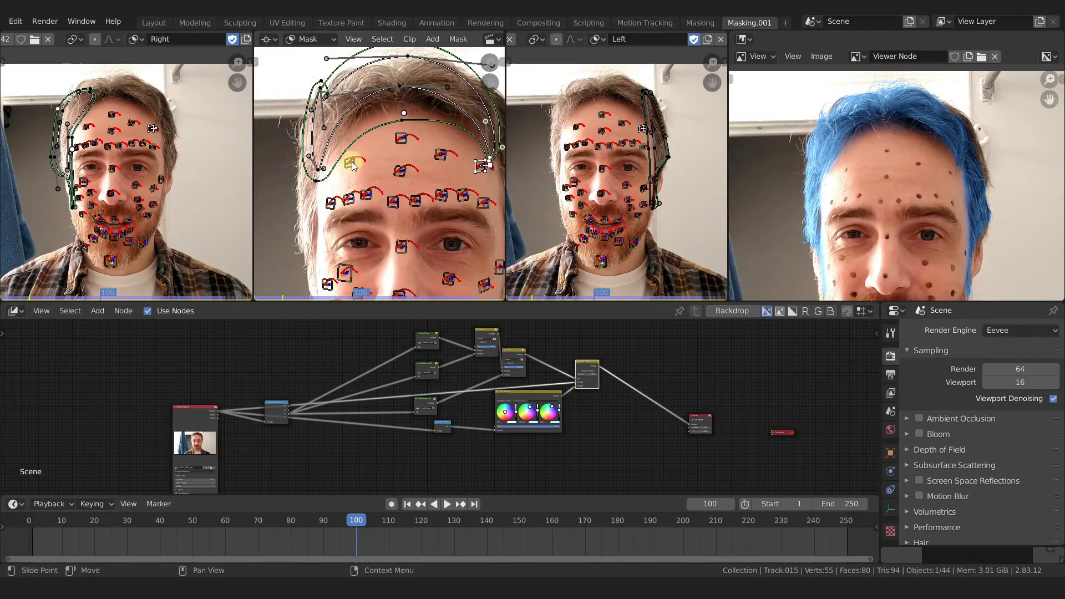
Parent the Top mask's corner points on the Right-mask side to the nearby outer-forehead marker at frame 1 and check frame 110.
click(319, 169)
key(ctrl+p)
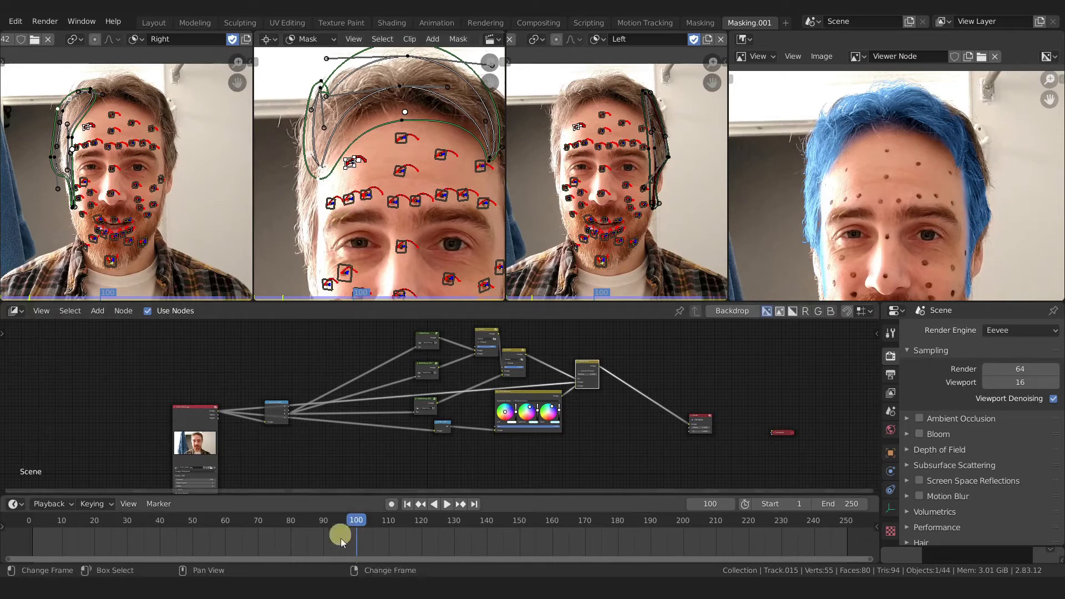
key(ctrl+z)
key(shift+Left)
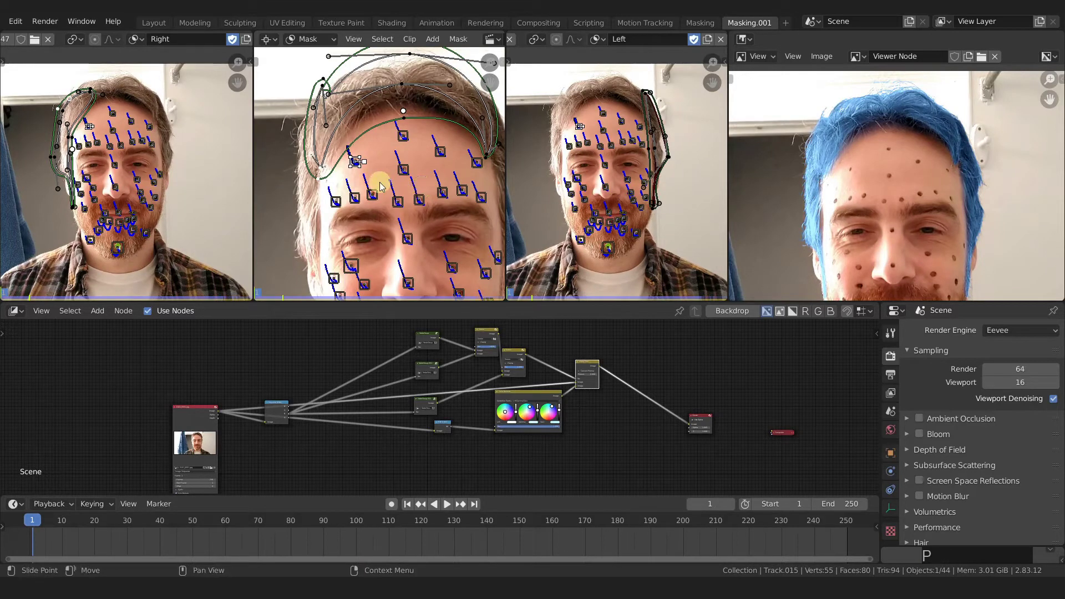
mouse_move(36, 522)
mouse_down()
mouse_move(304, 526)
mouse_move(477, 554)
mouse_move(596, 537)
mouse_move(465, 548)
mouse_move(293, 521)
mouse_move(388, 525)
mouse_up()
click(355, 161)
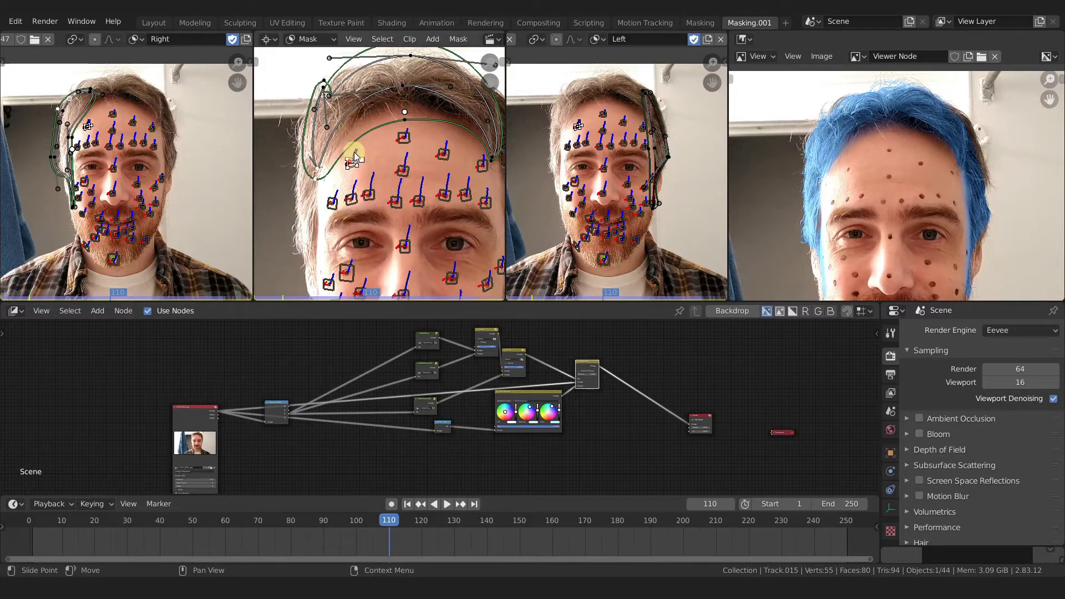
Try to parent the whole Right mask to the tracking marker above the outer end of the brow at frame 110, and undo it.
scroll(83, 125, up, 3)
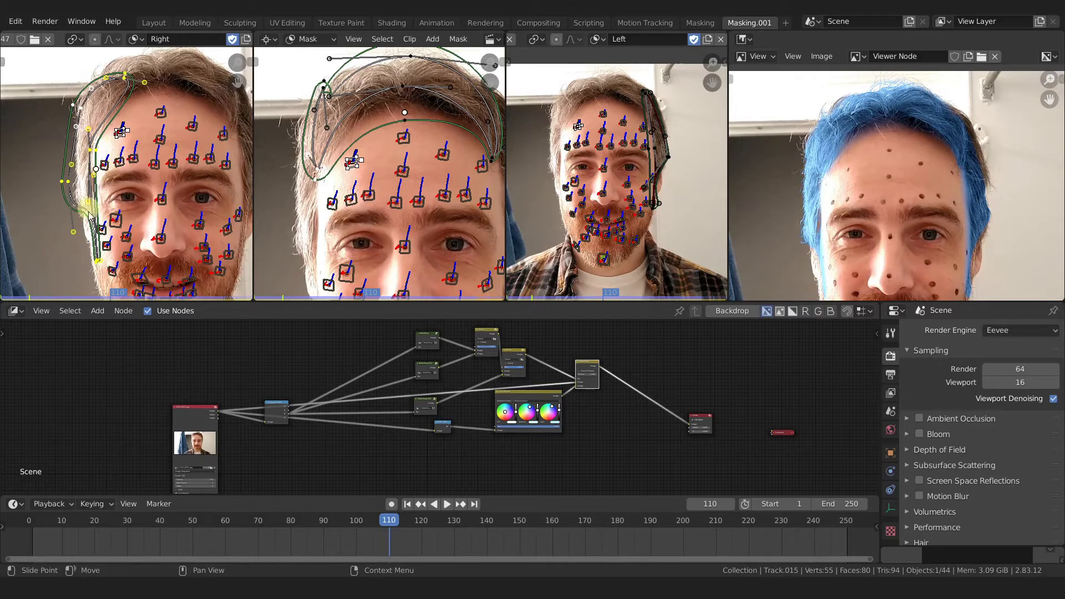
click(104, 166)
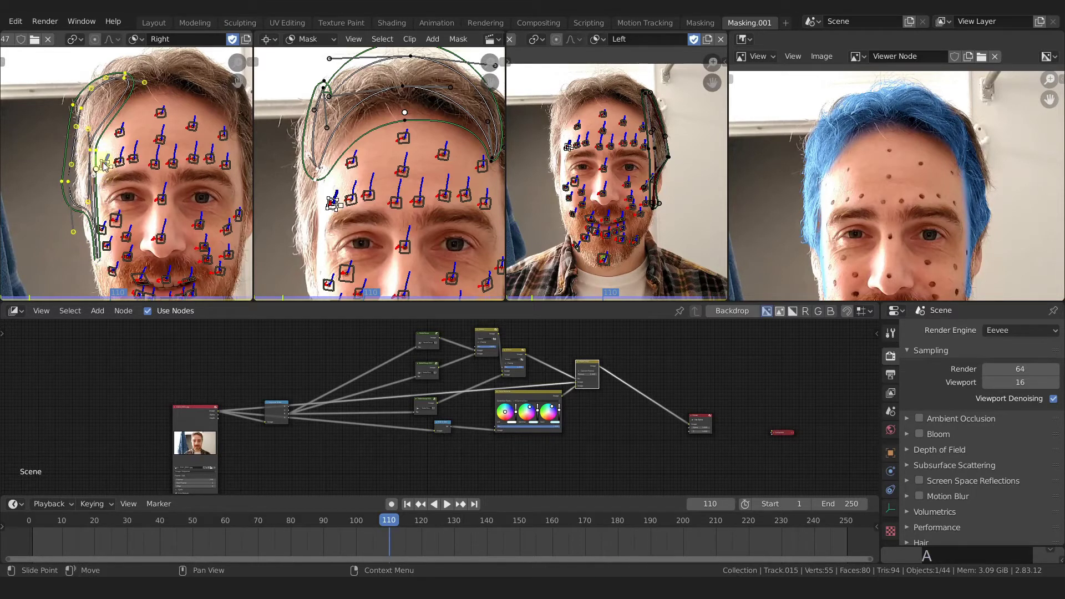
mouse_move(345, 520)
mouse_down()
mouse_move(316, 519)
mouse_move(359, 522)
mouse_up()
key(shift+Left)
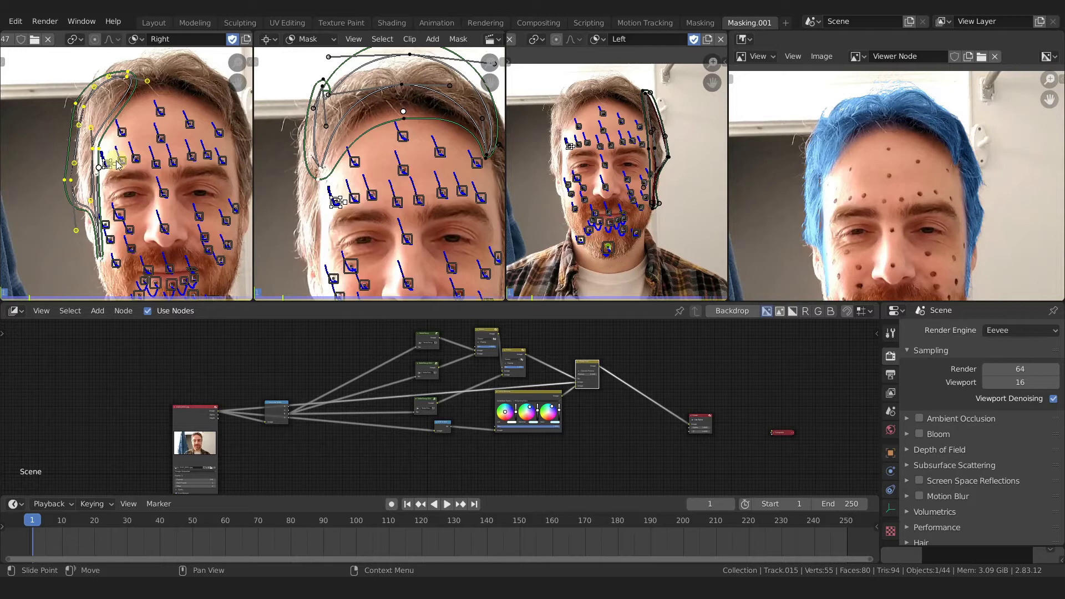
key(ctrl+z)
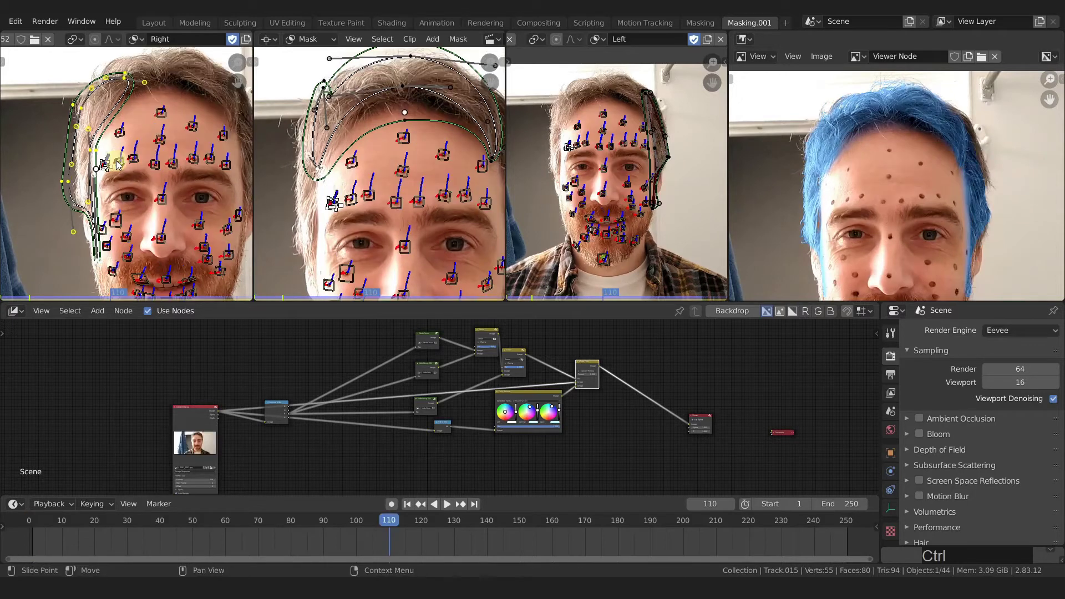
key(ctrl+z)
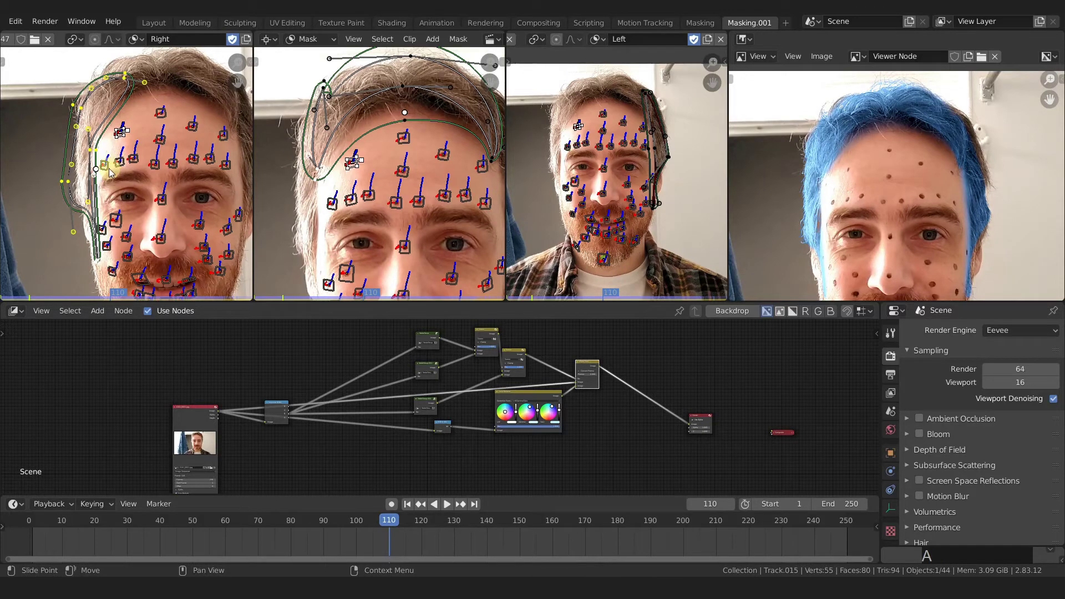
Parent all Right mask points to the marker above the outer end of the brow at frame 1, and check the sideburn while scrubbing.
key(shift+Left)
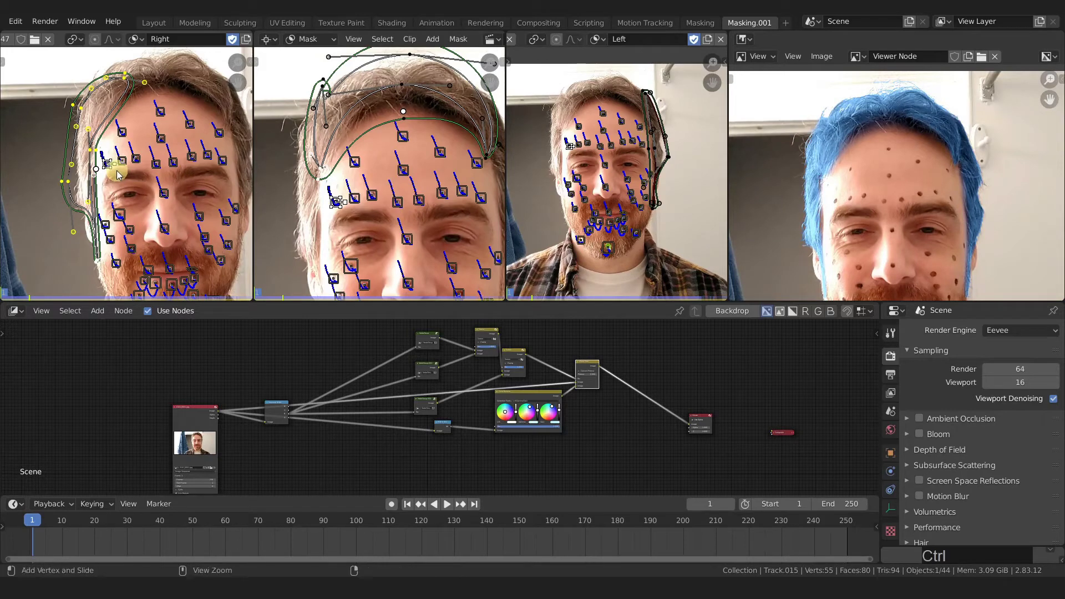
drag(166, 519, 98, 481)
scroll(104, 254, up, 5)
middle_drag(127, 213, 164, 216)
drag(94, 528, 127, 510)
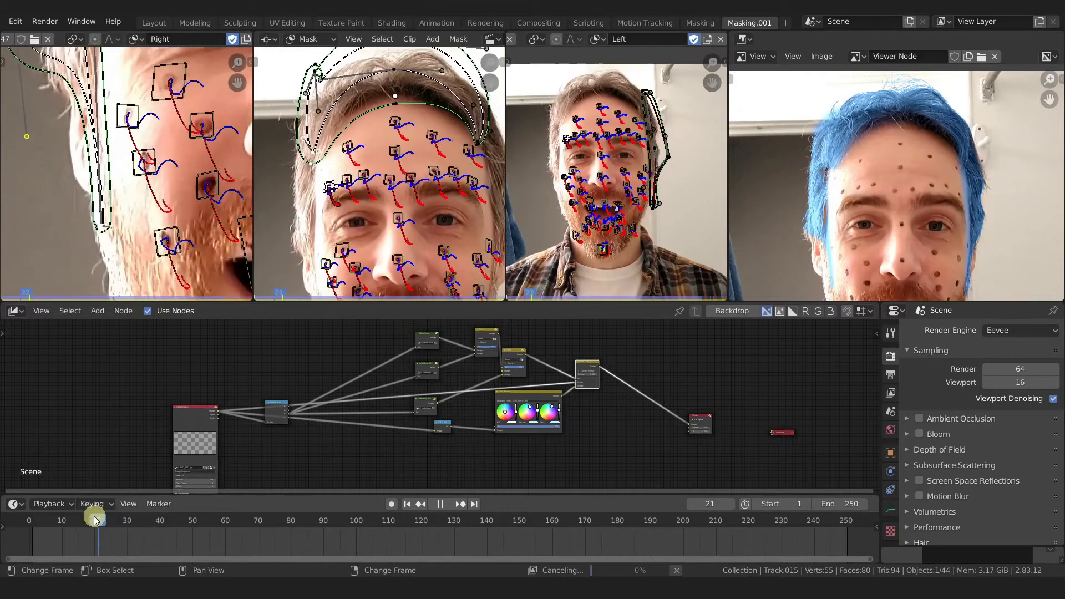
Parent the Right mask's lowest sideburn points to the marker at the beard's upper edge at frame 1, and check up to frame 45.
click(68, 247)
key(shift+Left)
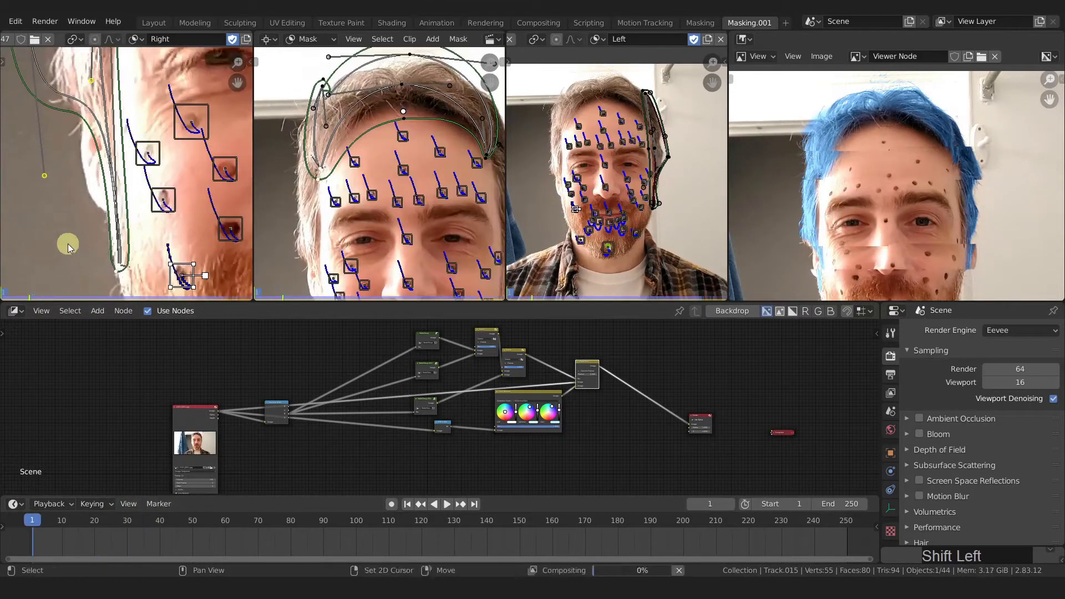
scroll(129, 253, down, 2)
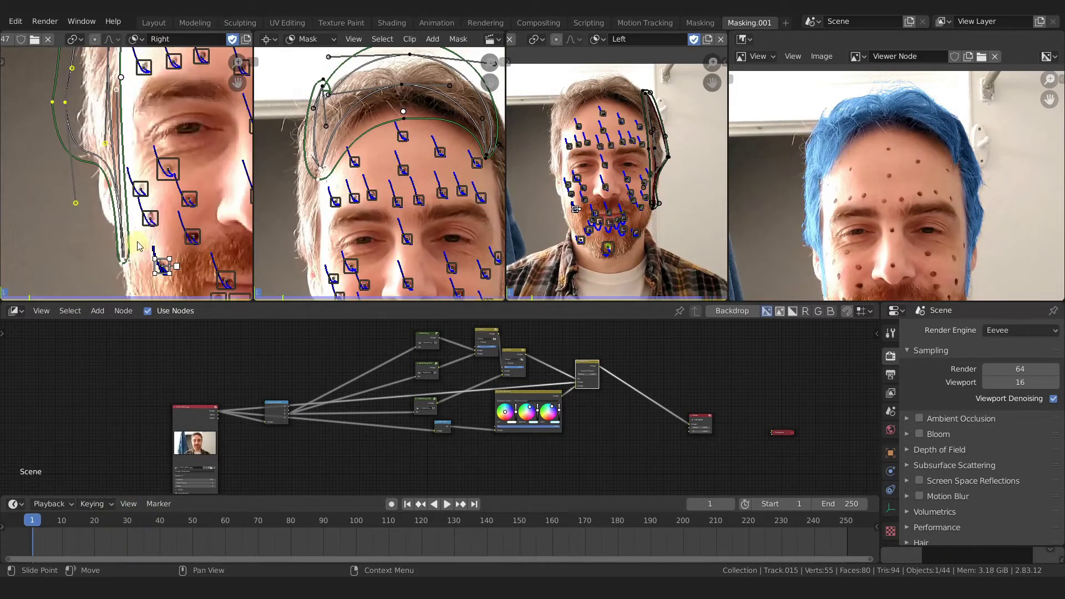
key(a)
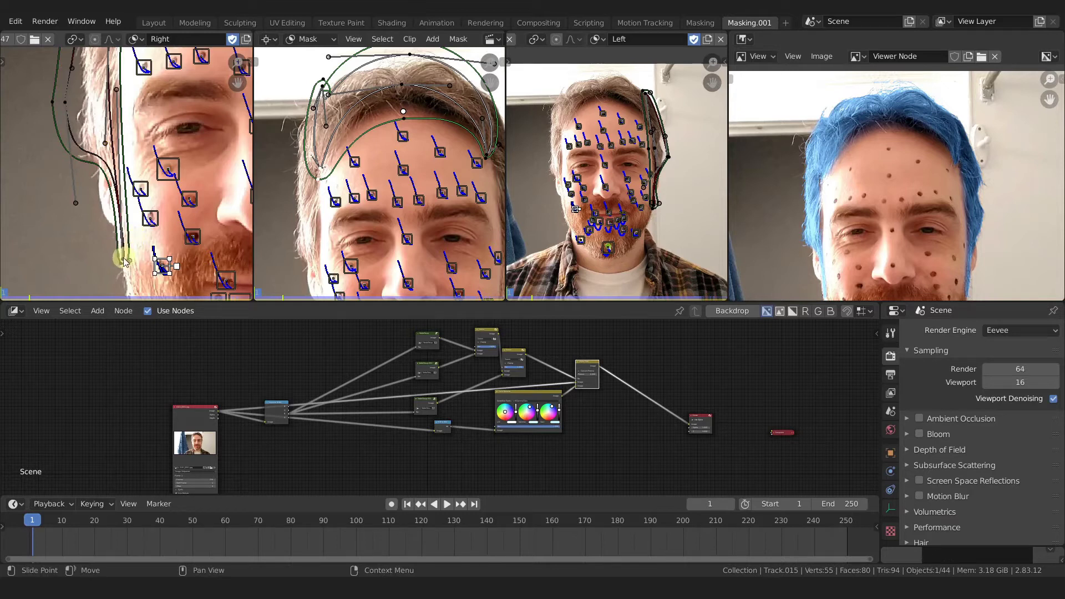
click(123, 259)
scroll(161, 261, down, 2)
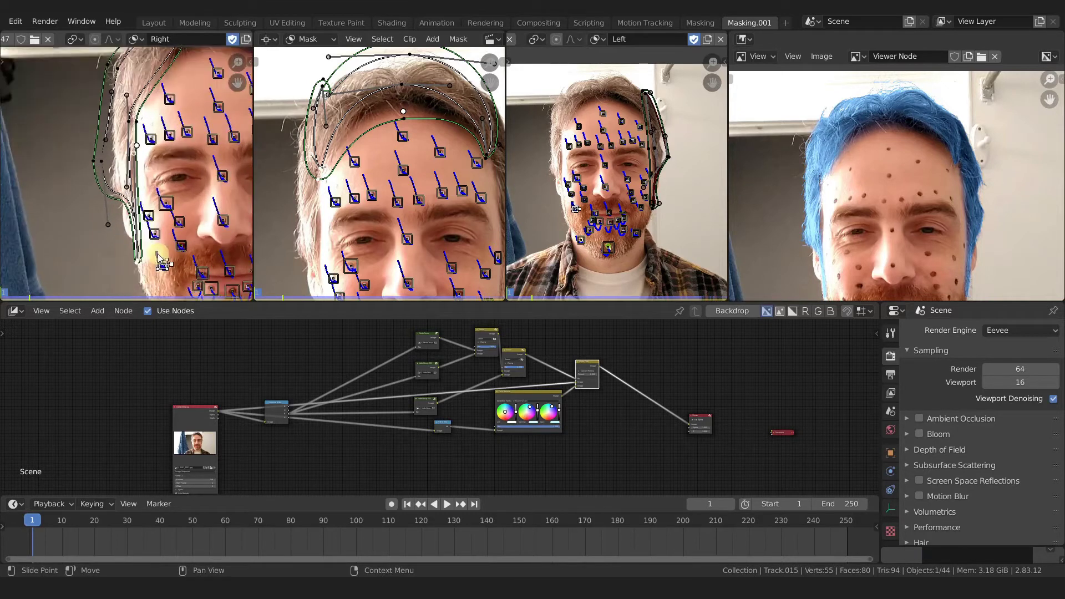
scroll(159, 260, up, 2)
key(ctrl+p)
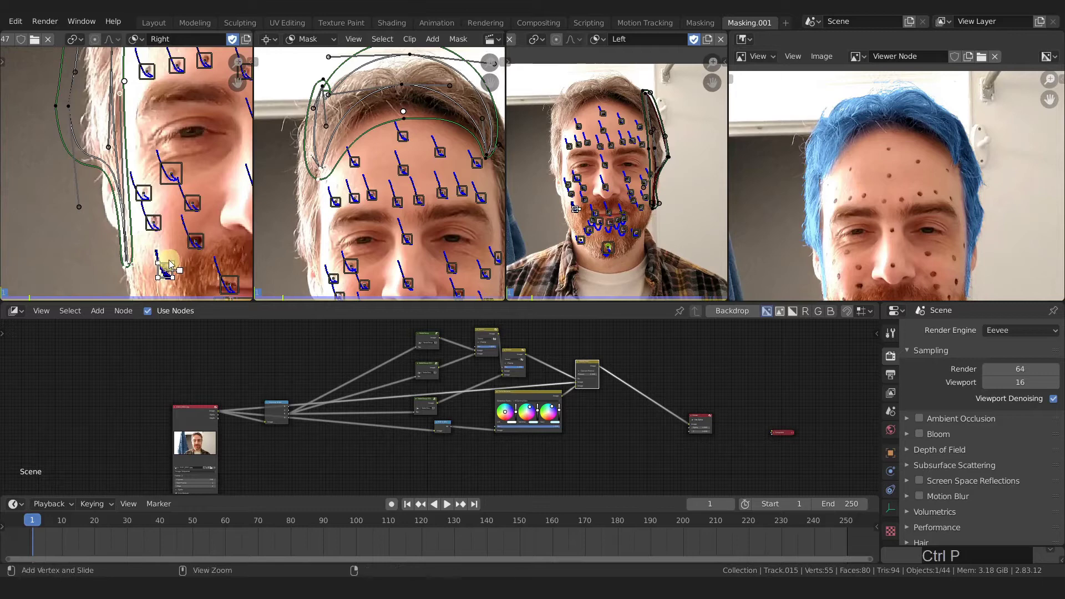
click(55, 526)
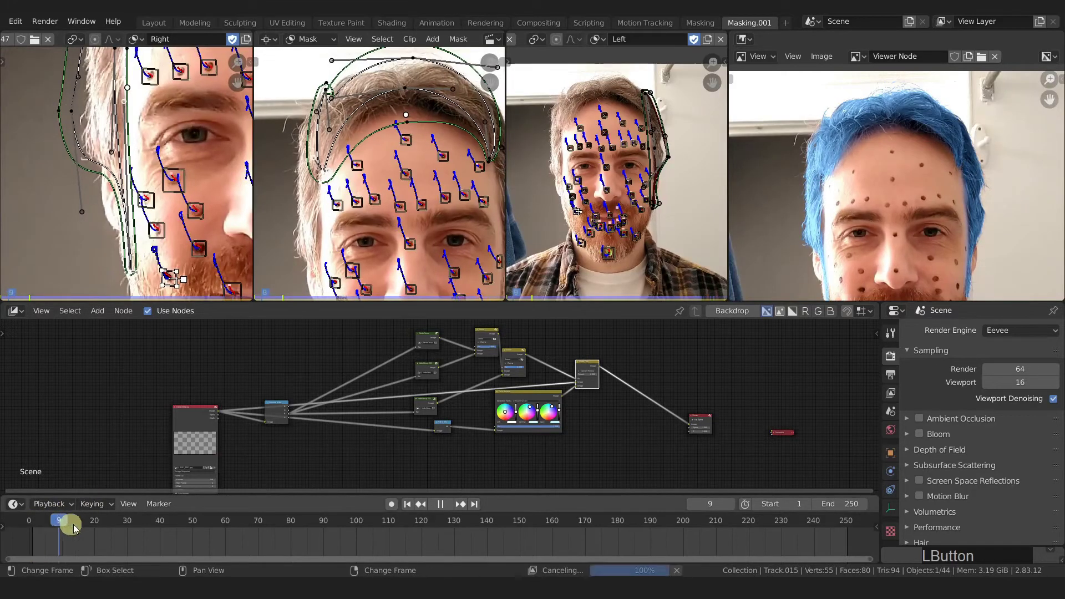
drag(252, 533, 176, 515)
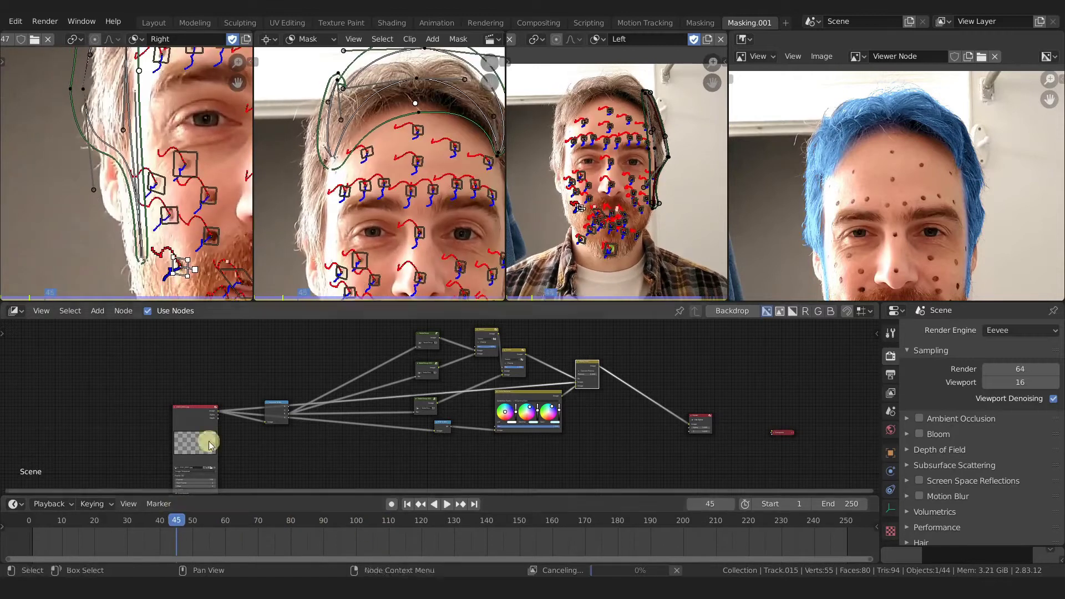
Parent all Left mask points to the outermost cheek marker beside the mask at frame 1, and check the masks at frame 125.
scroll(179, 198, down, 2)
scroll(413, 167, up, 1)
middle_drag(417, 168, 394, 174)
middle_drag(673, 173, 644, 186)
scroll(644, 185, up, 4)
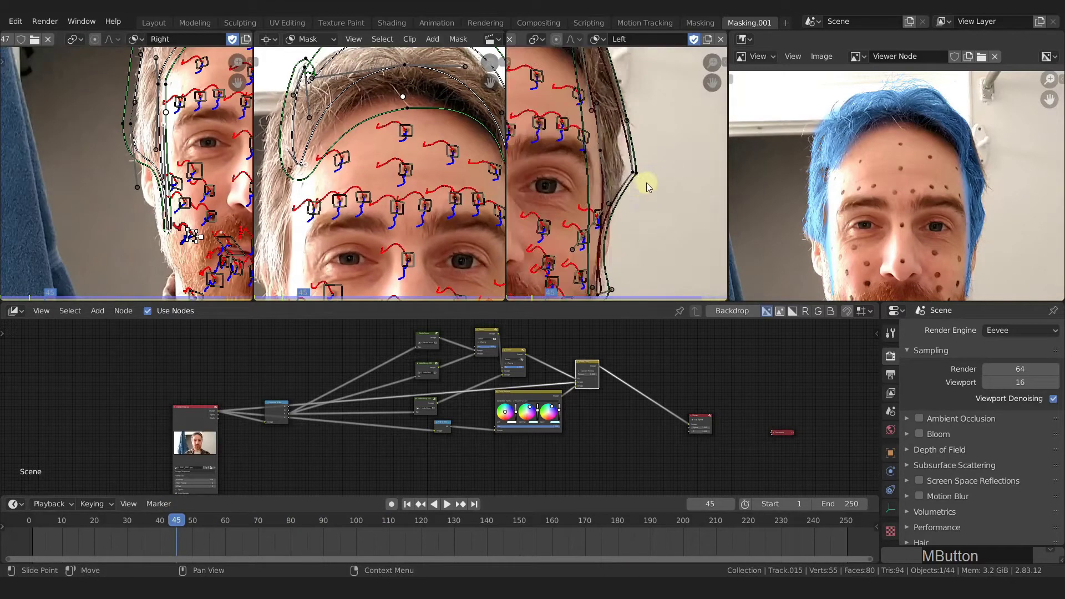
key(shift+Left)
scroll(627, 191, up, 3)
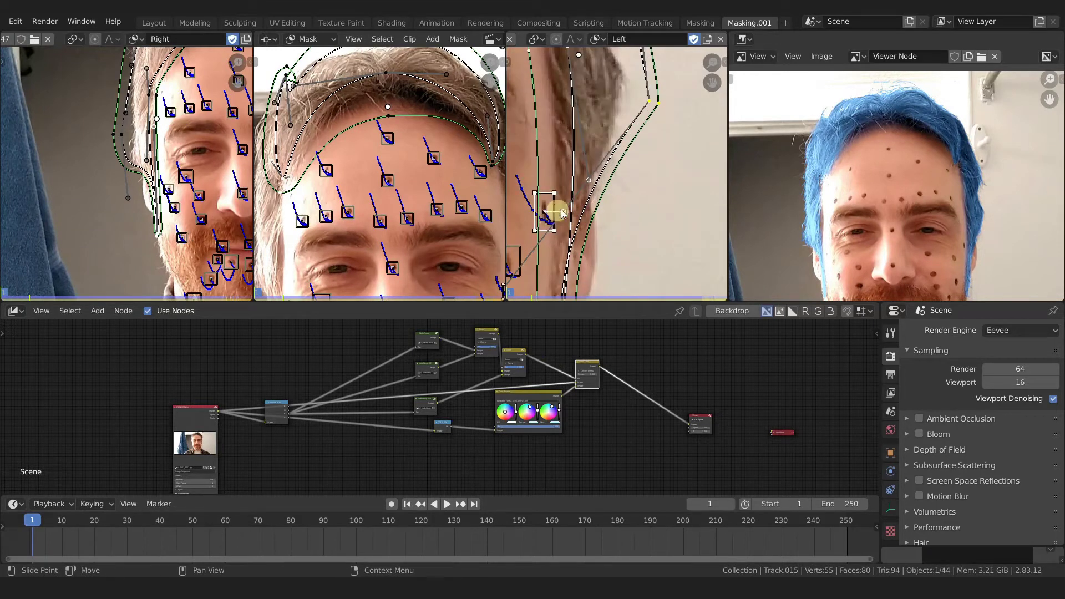
scroll(580, 200, down, 4)
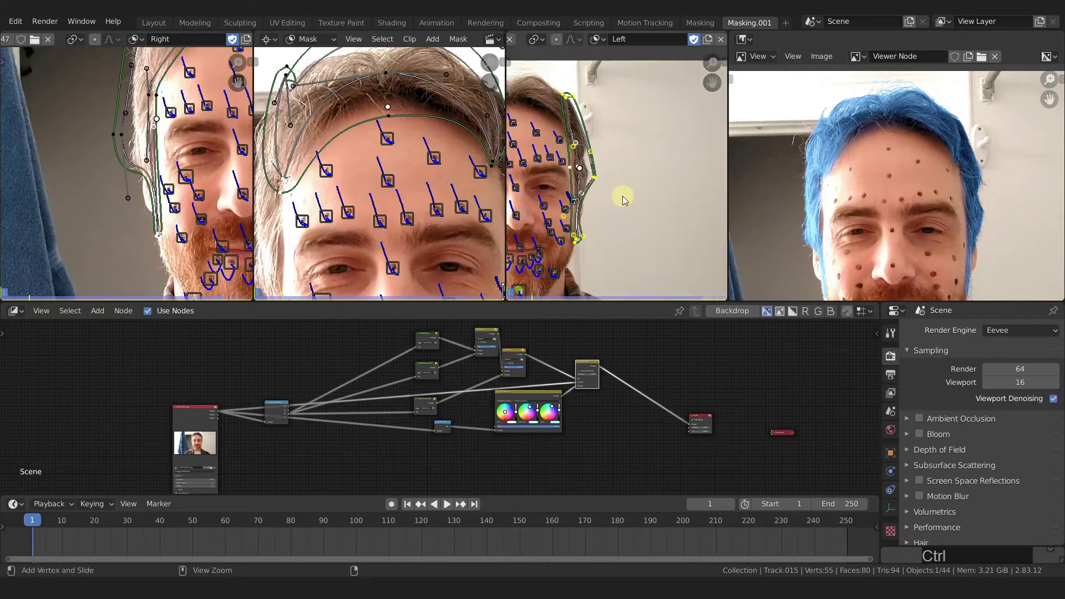
drag(119, 517, 438, 519)
middle_drag(233, 183, 153, 217)
scroll(384, 198, down, 2)
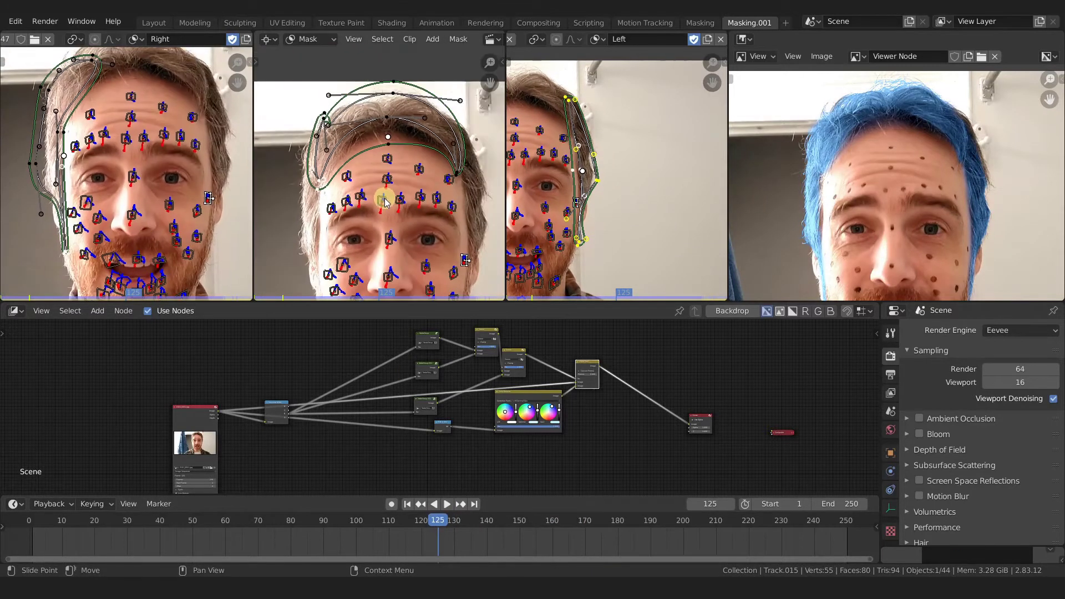
scroll(681, 170, down, 3)
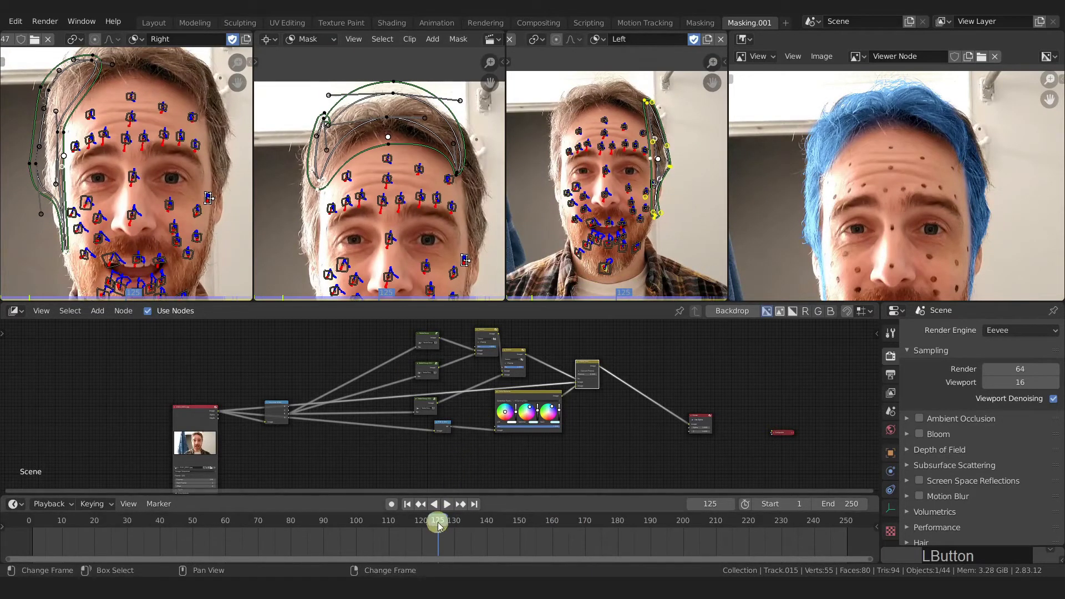
Play and scrub through the clip to check that the blue hair follows the head, and return to frame 1.
click(447, 504)
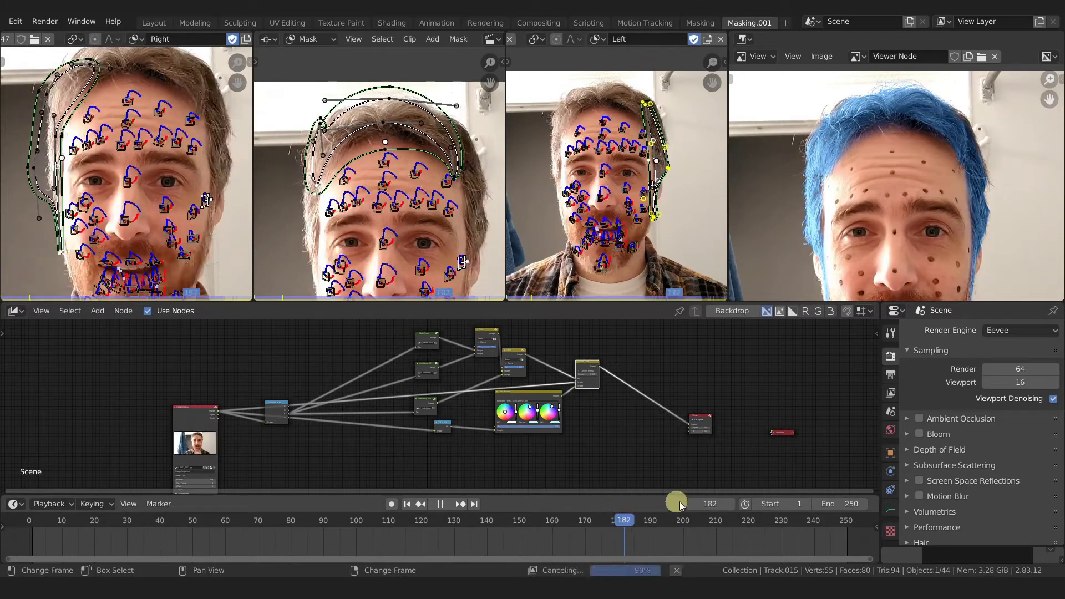
drag(700, 507, 395, 504)
click(421, 203)
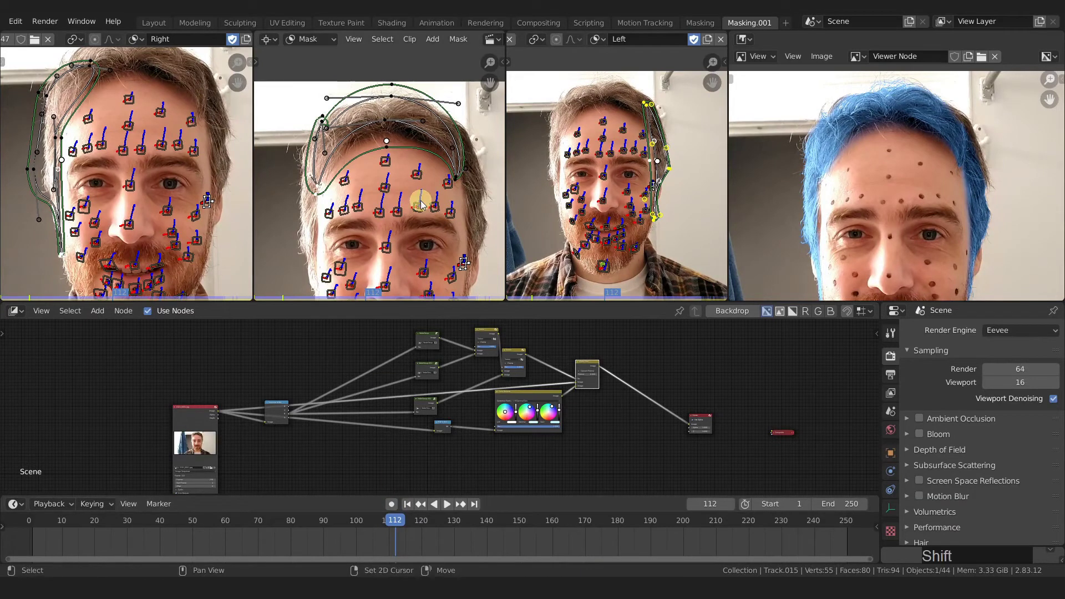
key(shift+Left)
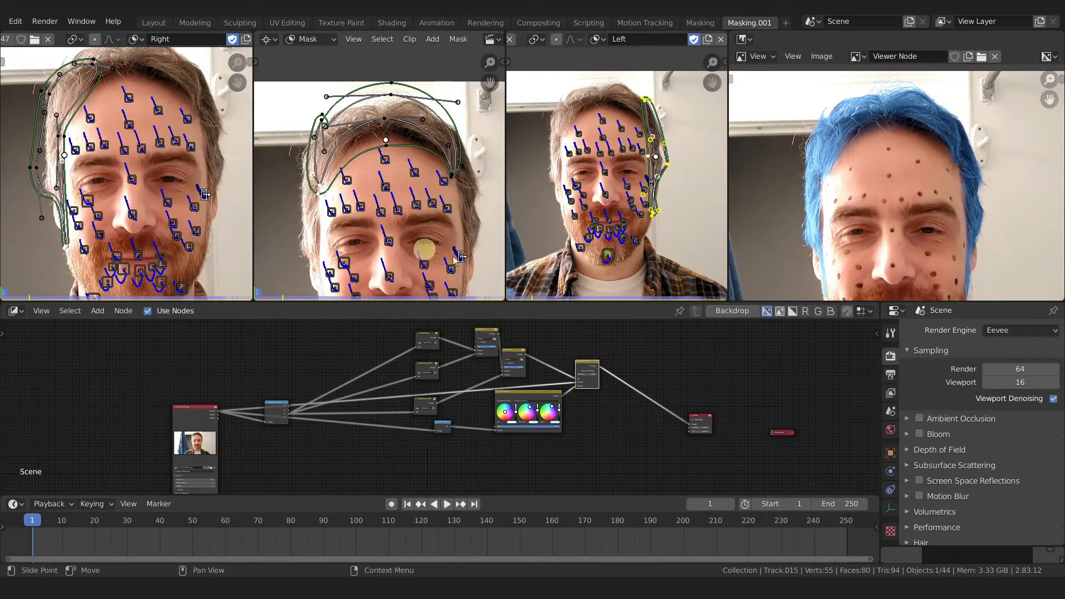
Enlarge the timeline area and change it to a Dope Sheet in Mask mode.
drag(369, 493, 383, 413)
click(16, 425)
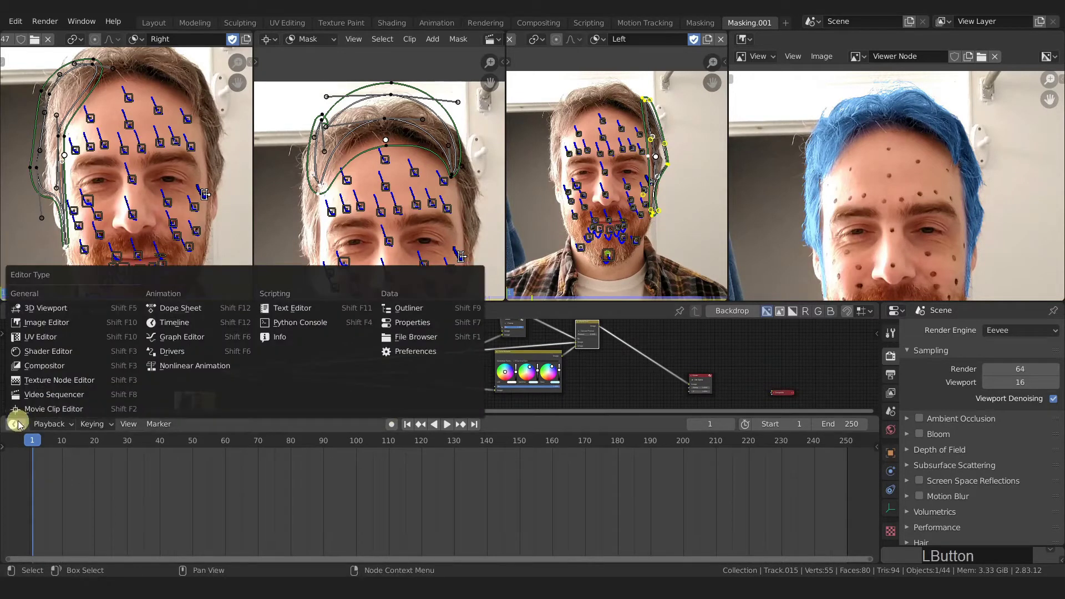
click(186, 312)
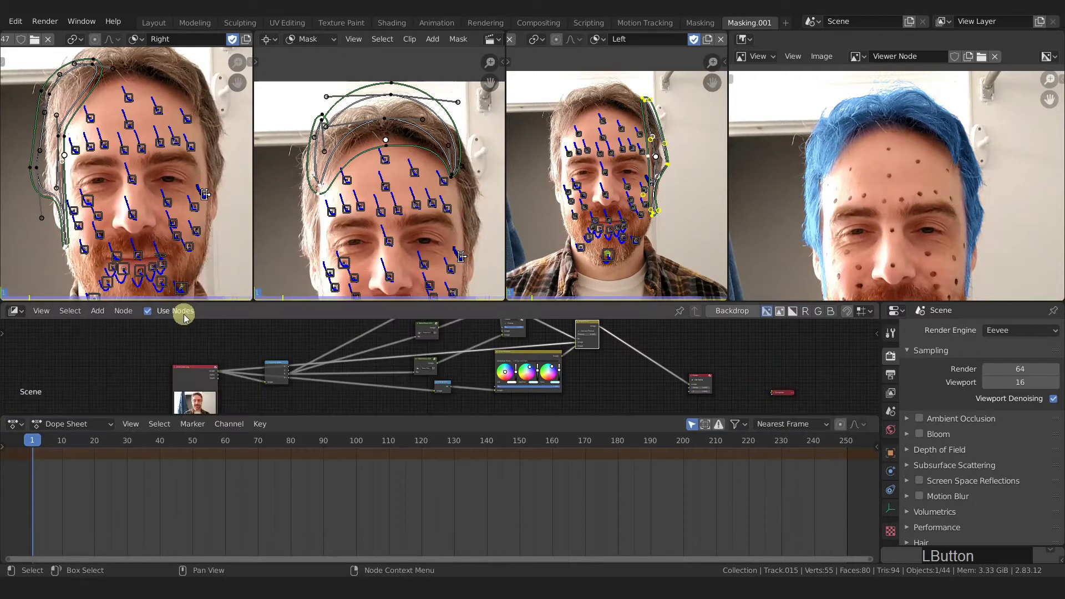
click(66, 425)
click(69, 496)
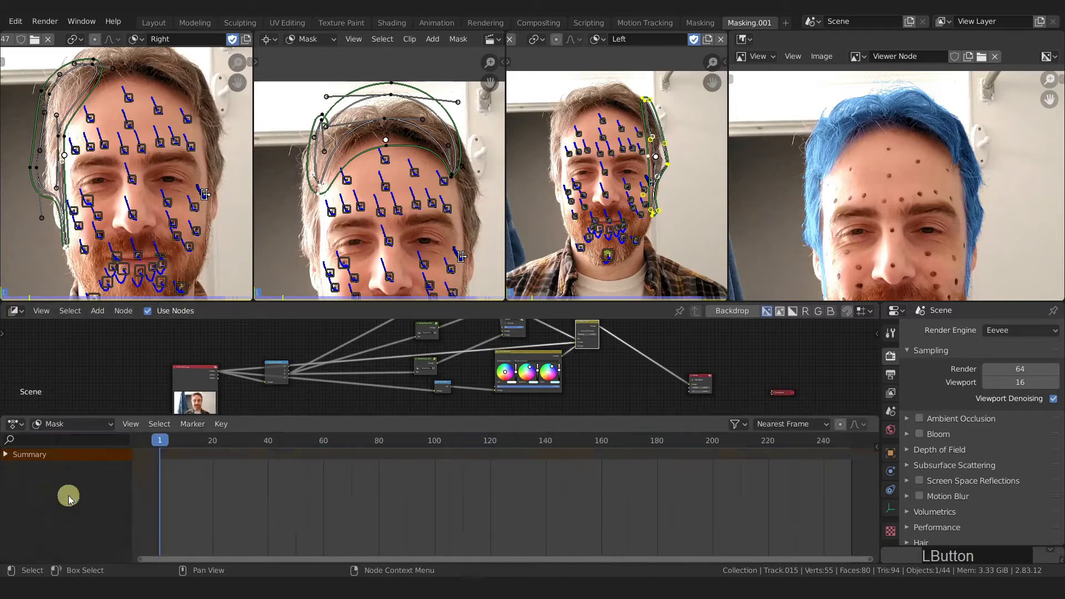
Expand the Summary and the Left, Right and Top masks in the Dope Sheet so each MaskLayer channel is listed.
click(6, 455)
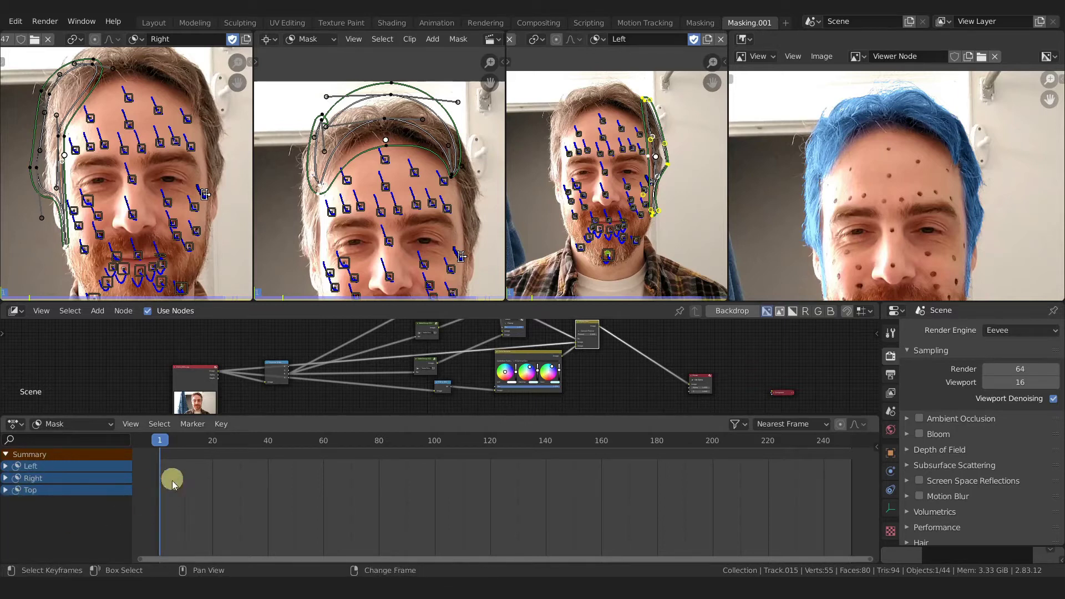
click(5, 466)
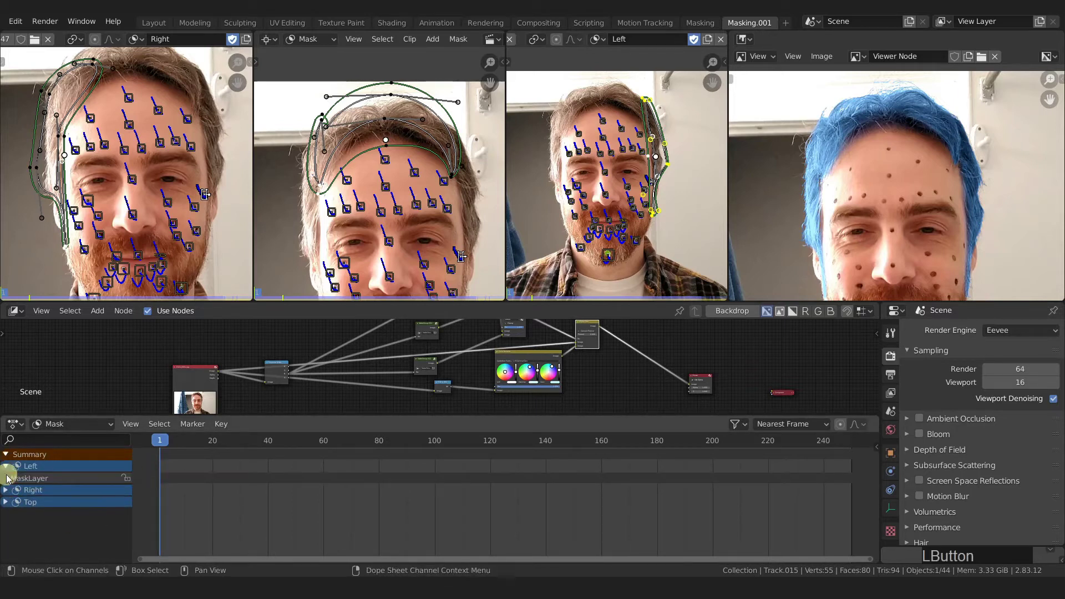
click(6, 491)
click(6, 514)
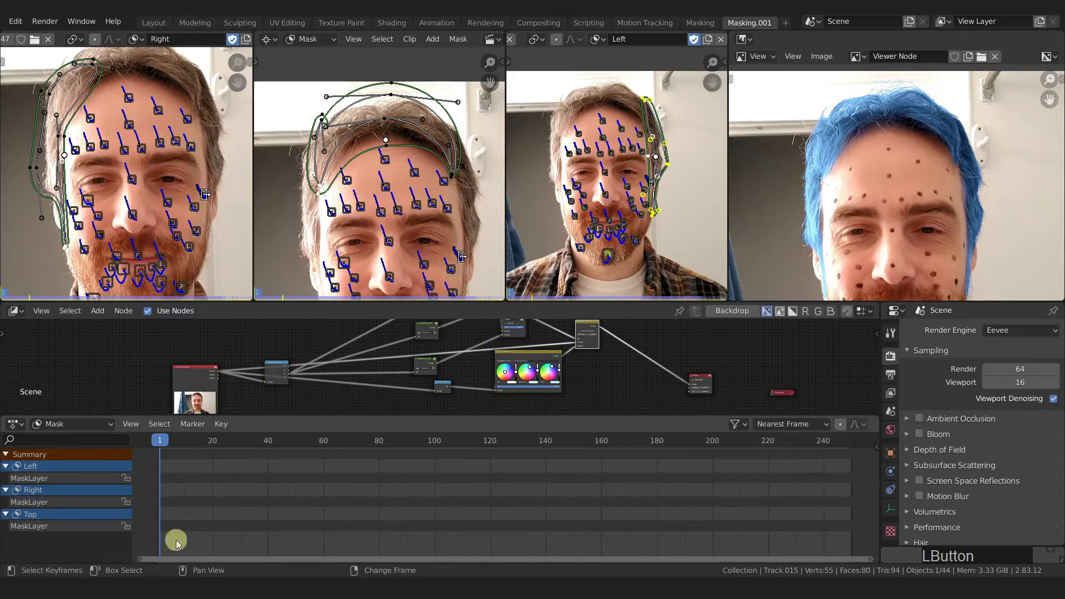
click(6, 454)
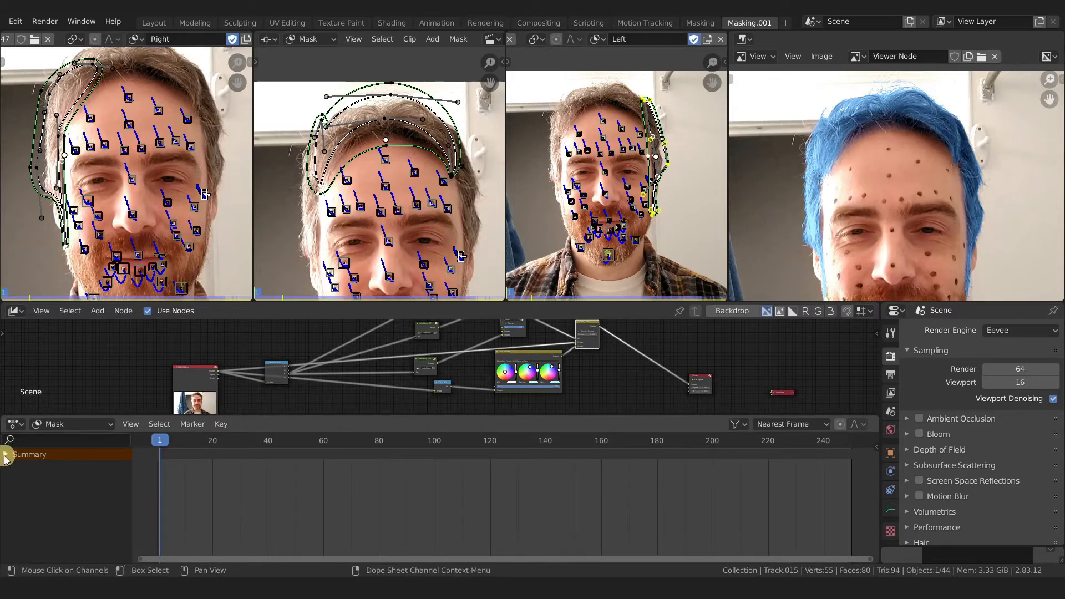
click(6, 456)
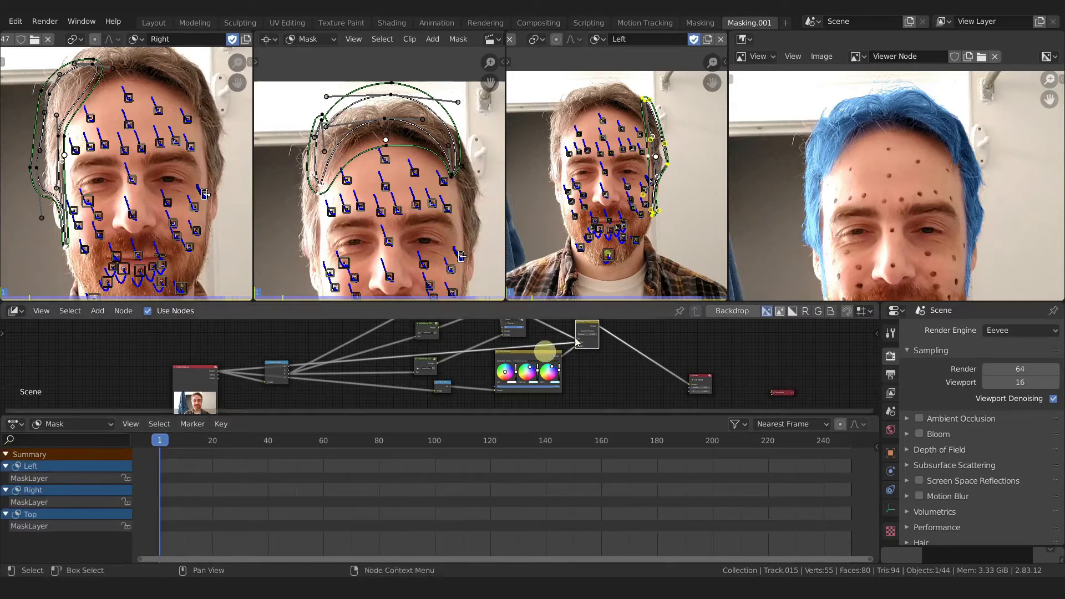
Shift the colour correction node's Gain and Gamma colours to turn the hair a deeper blue.
middle_drag(941, 159, 902, 138)
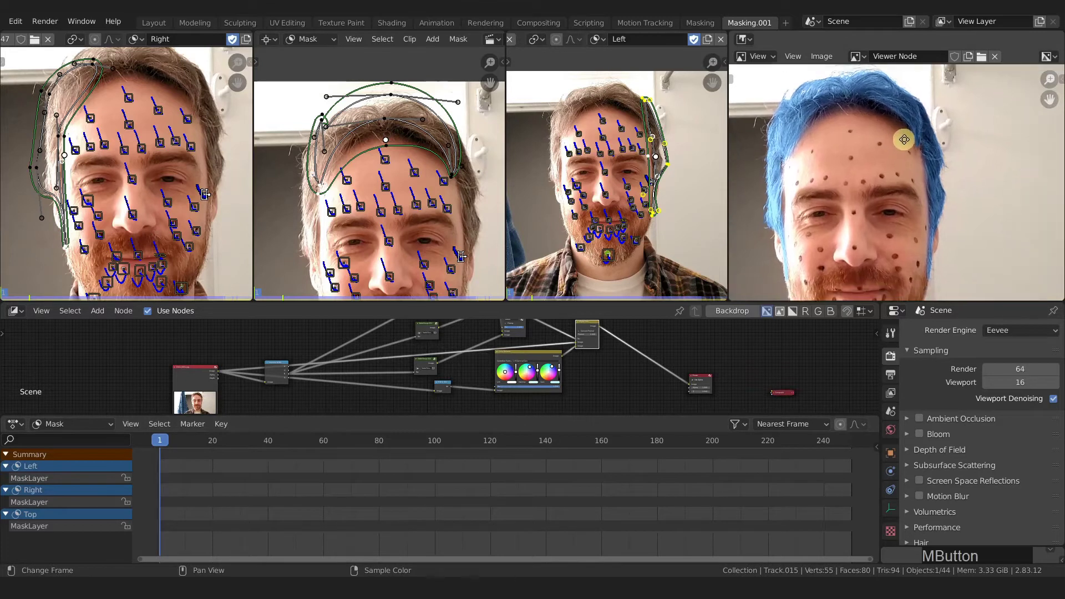
scroll(566, 370, up, 4)
scroll(566, 370, up, 2)
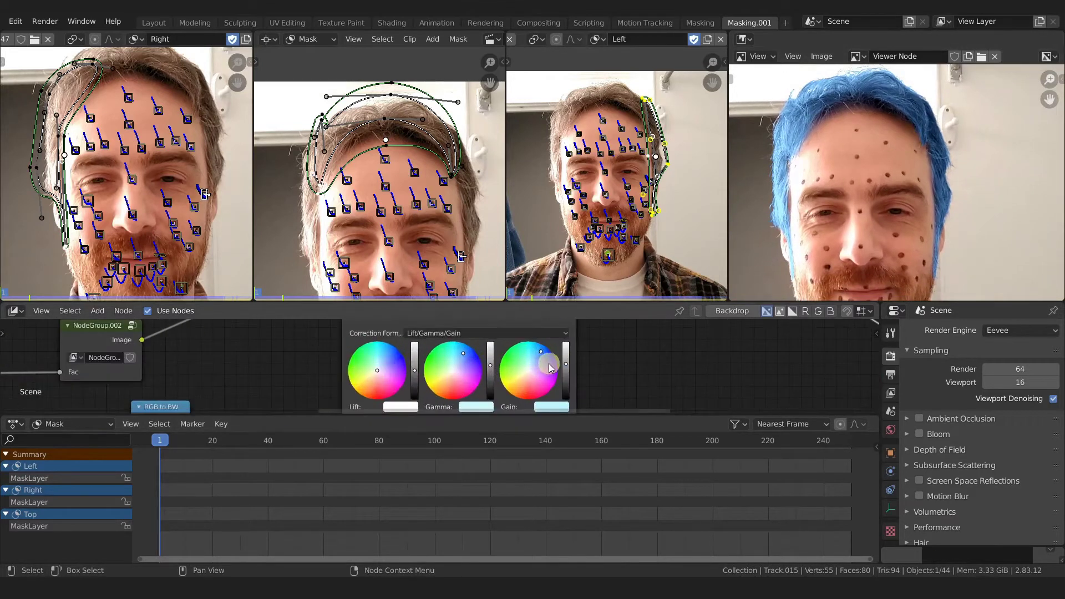
drag(540, 352, 543, 351)
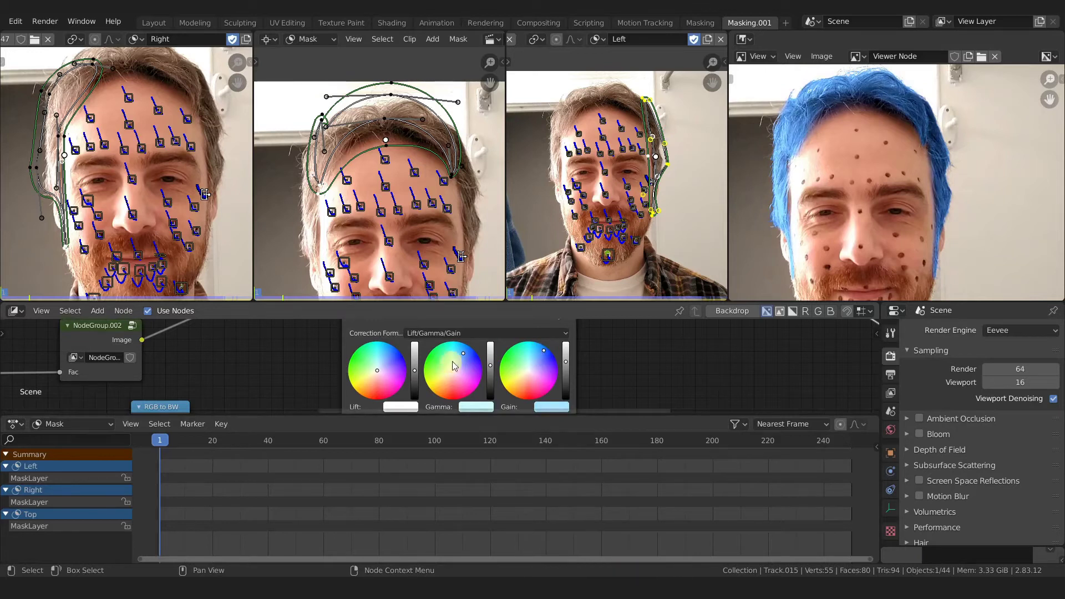
drag(464, 357, 491, 369)
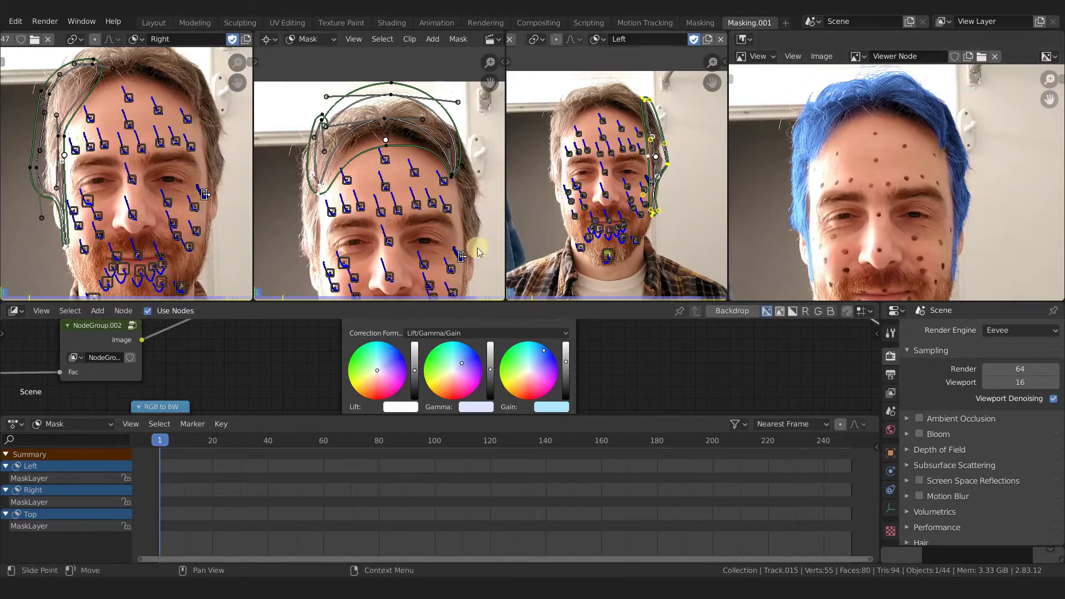
Scrub between frames 1 and 96, stopping at frames 20, 70, 96 and 36, to examine how well the masks cover the hair.
middle_drag(176, 165, 179, 186)
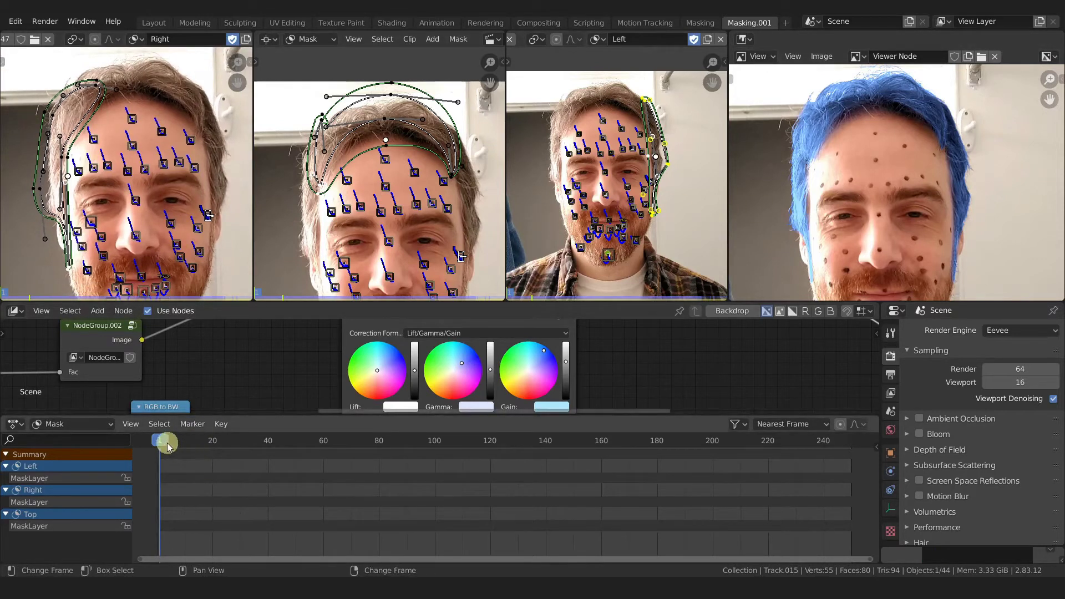
drag(164, 447, 214, 441)
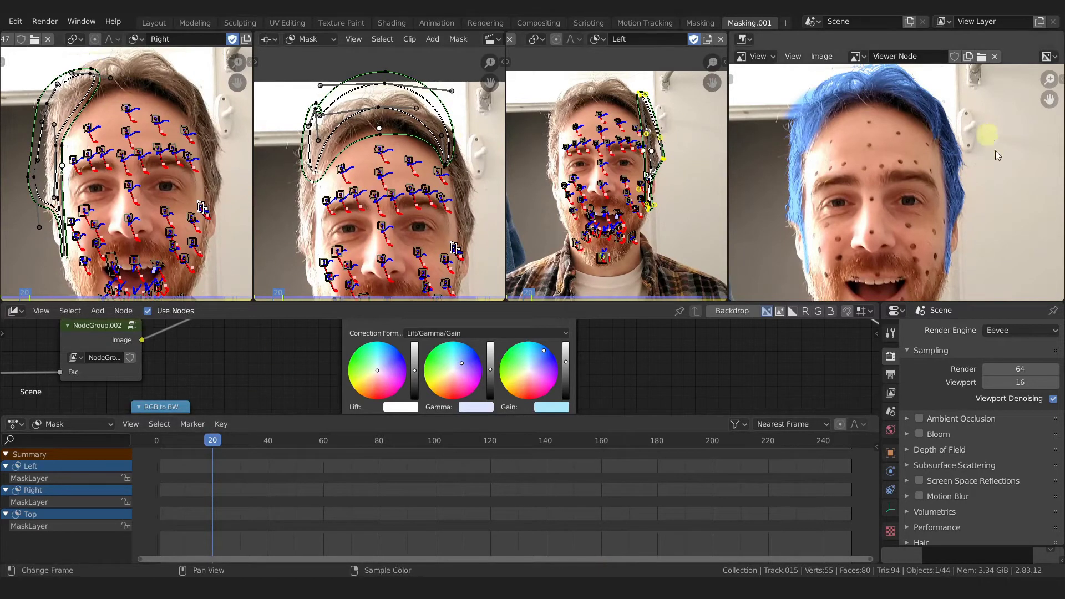
click(221, 440)
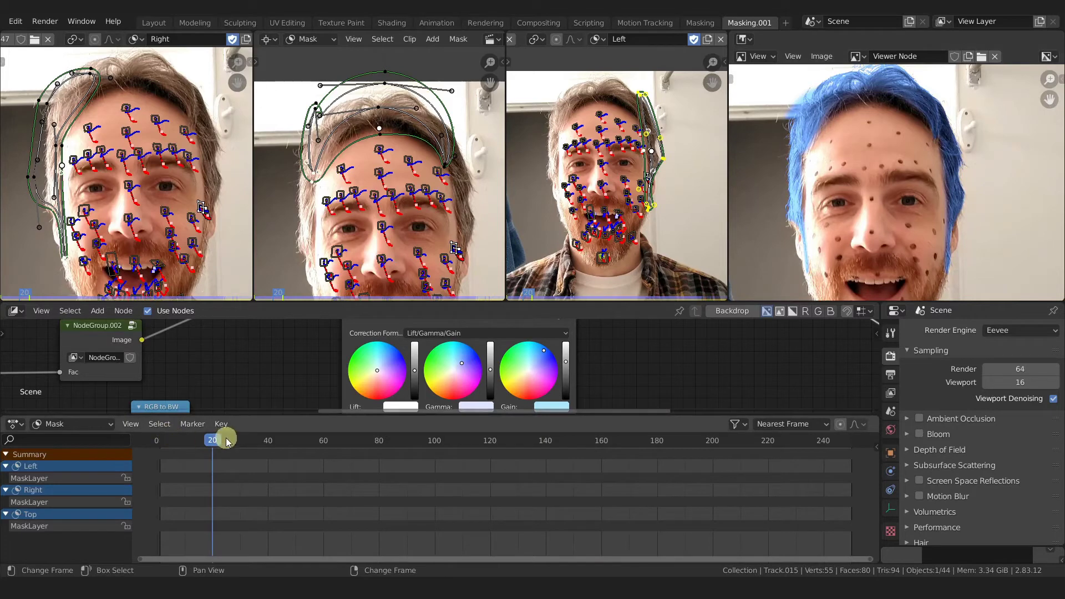
drag(215, 442, 351, 470)
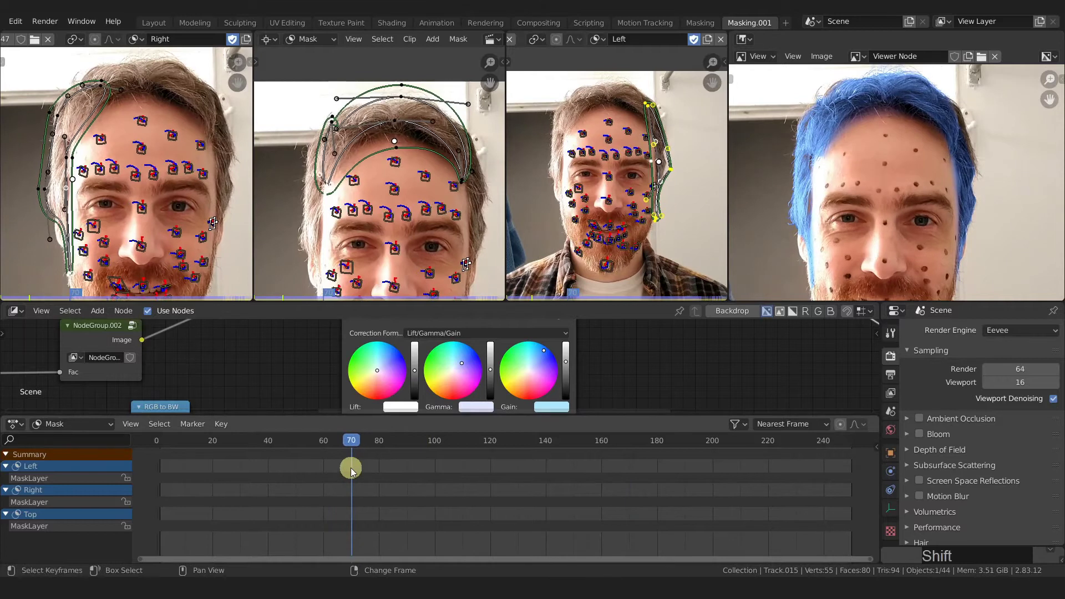
key(shift+Left)
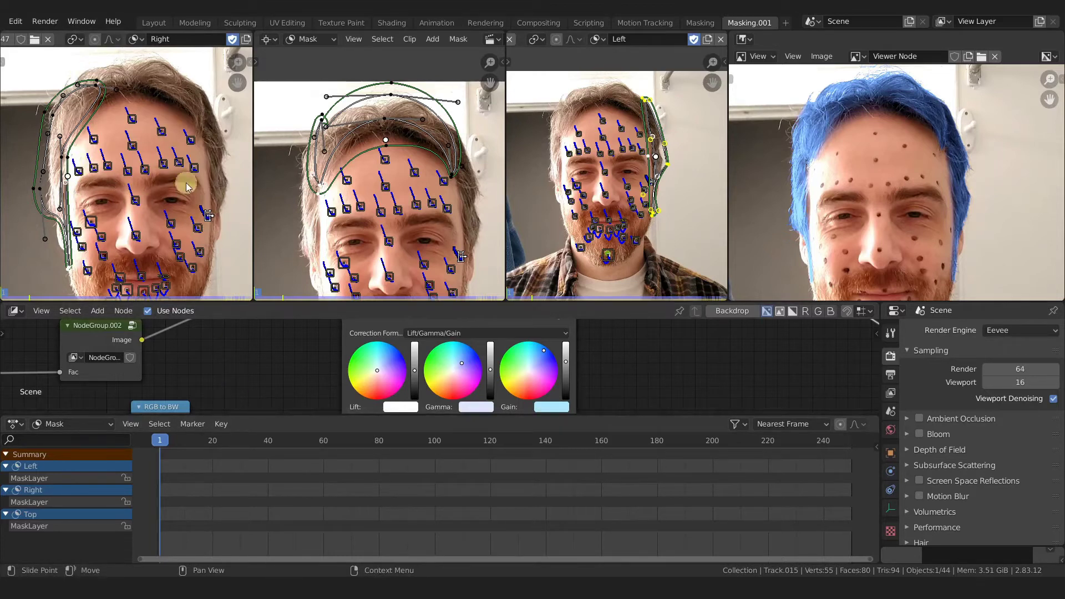
click(162, 440)
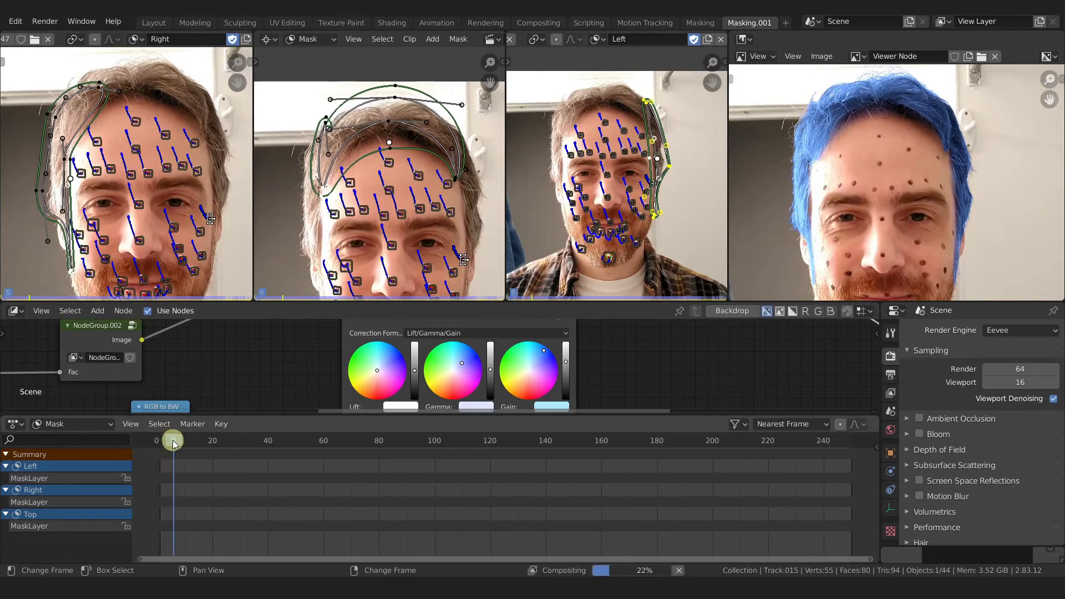
drag(161, 441, 423, 435)
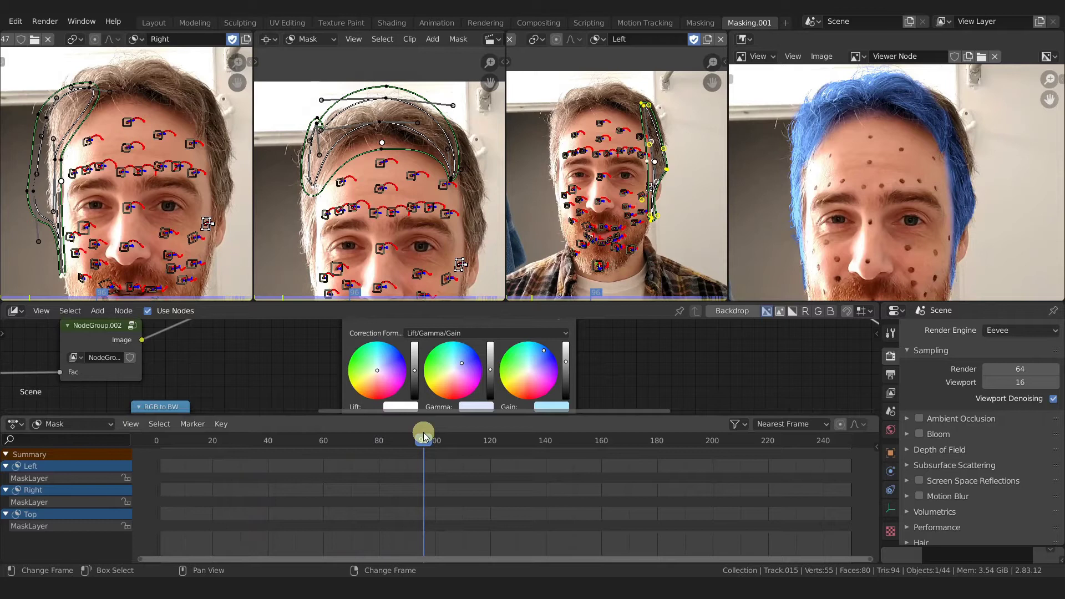
drag(423, 434, 257, 441)
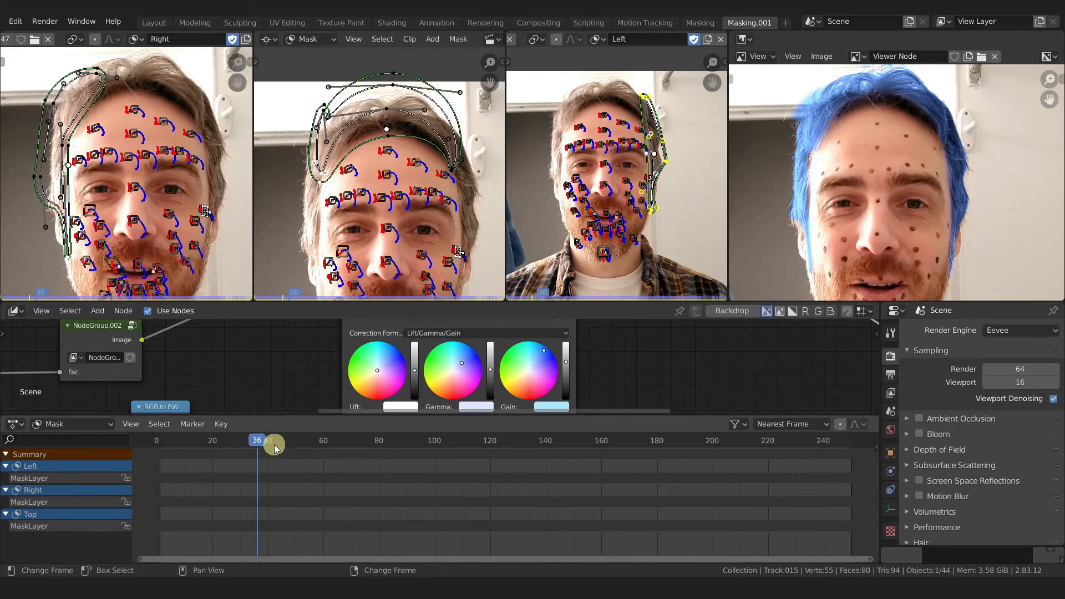
Insert shape keyframes at frame 1 for all points of the Left, Right and Top masks.
key(shift+Left)
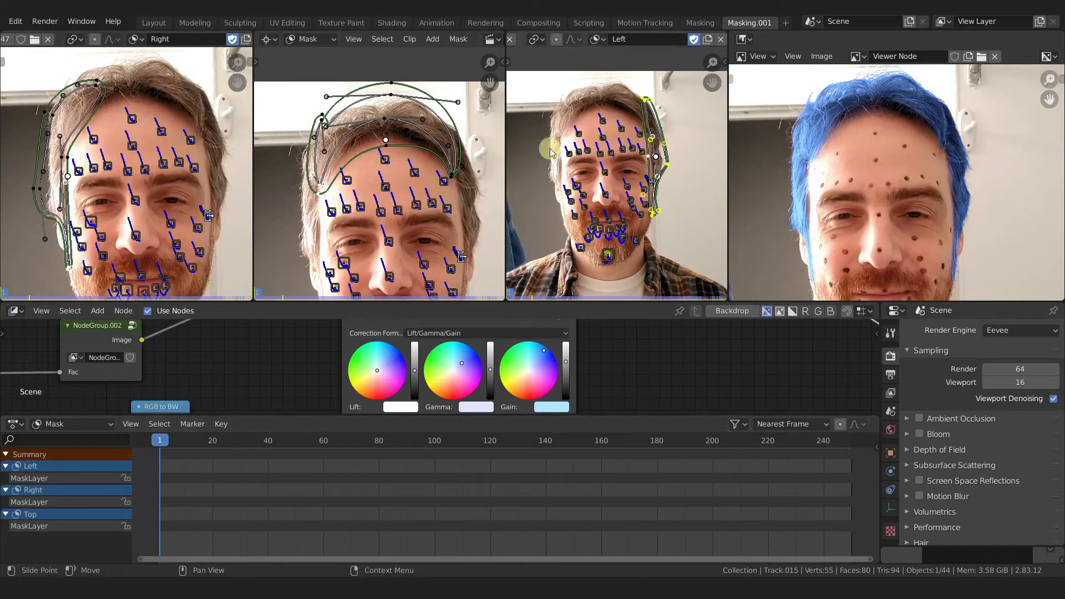
key(a)
key(a)
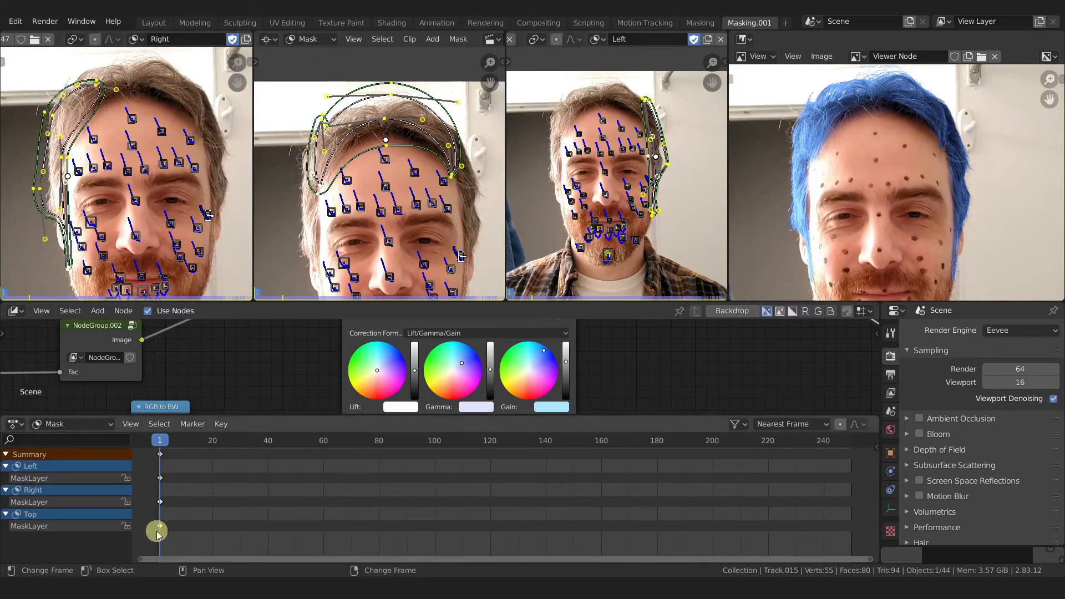
click(158, 479)
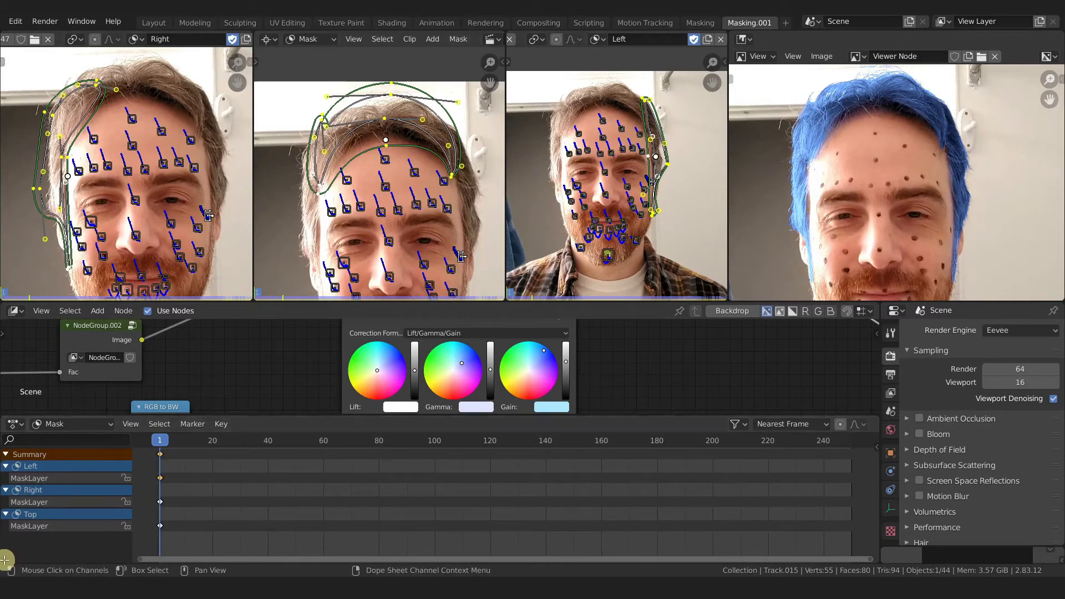
Split off a thin strip below the Dope Sheet, make it a Timeline, and enable Auto Keying.
drag(8, 549, 9, 538)
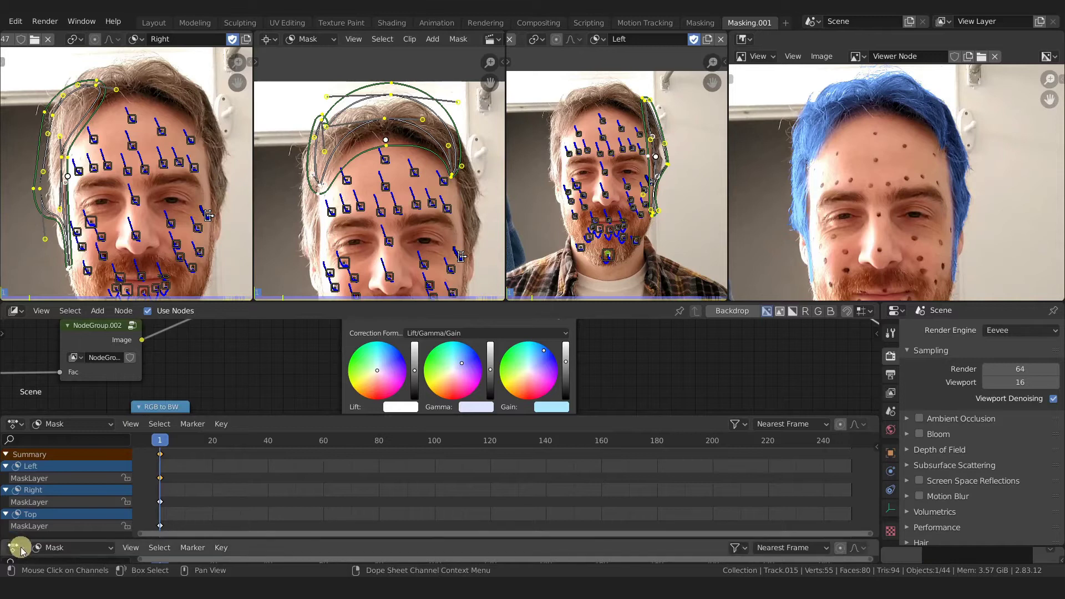
click(16, 547)
click(161, 447)
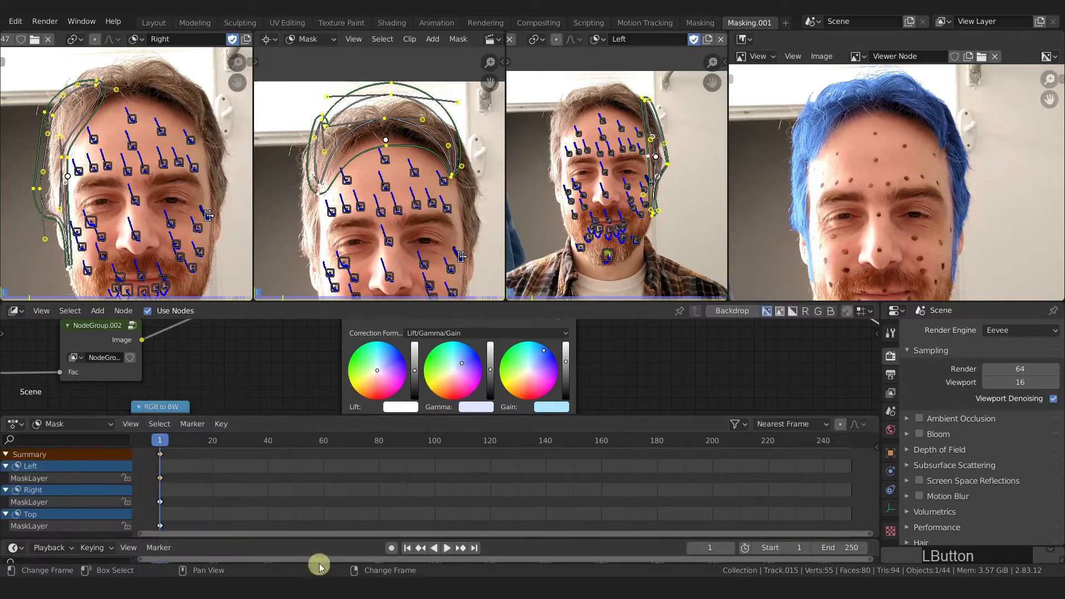
drag(323, 537, 325, 561)
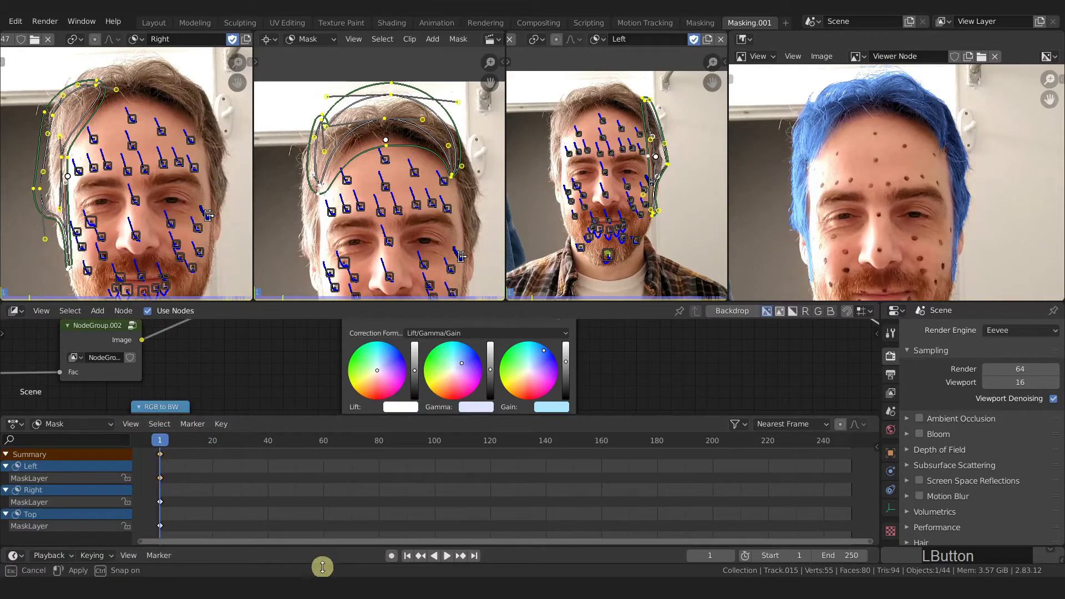
click(392, 556)
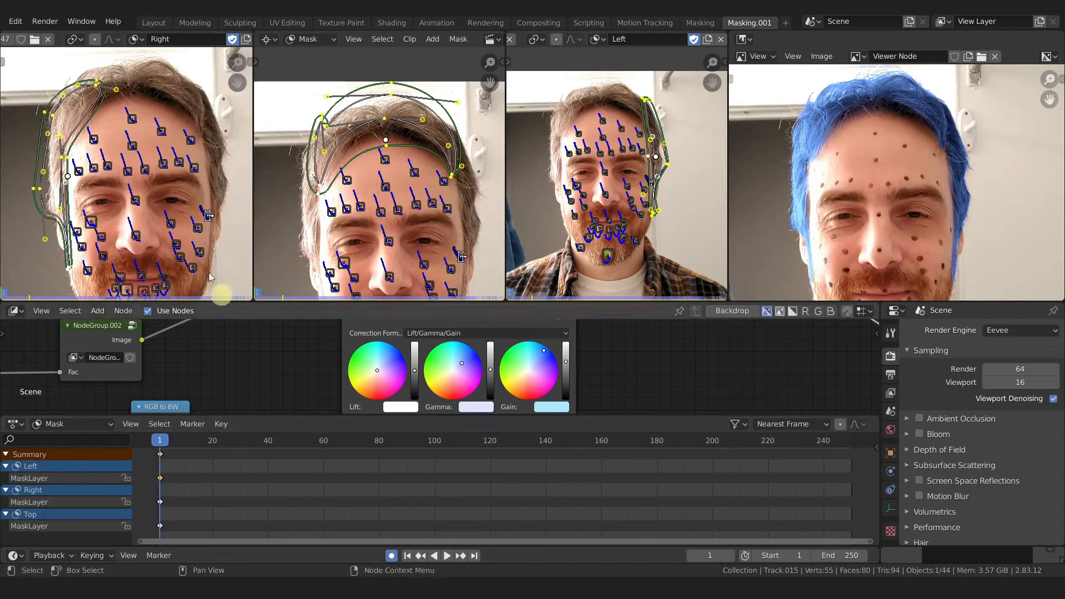
click(395, 556)
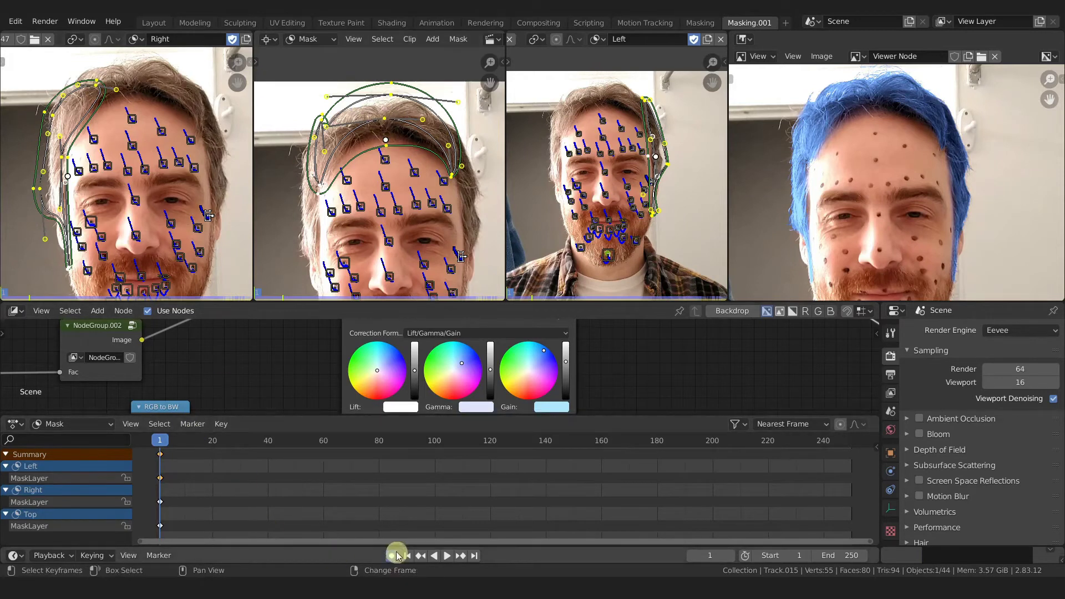
click(164, 498)
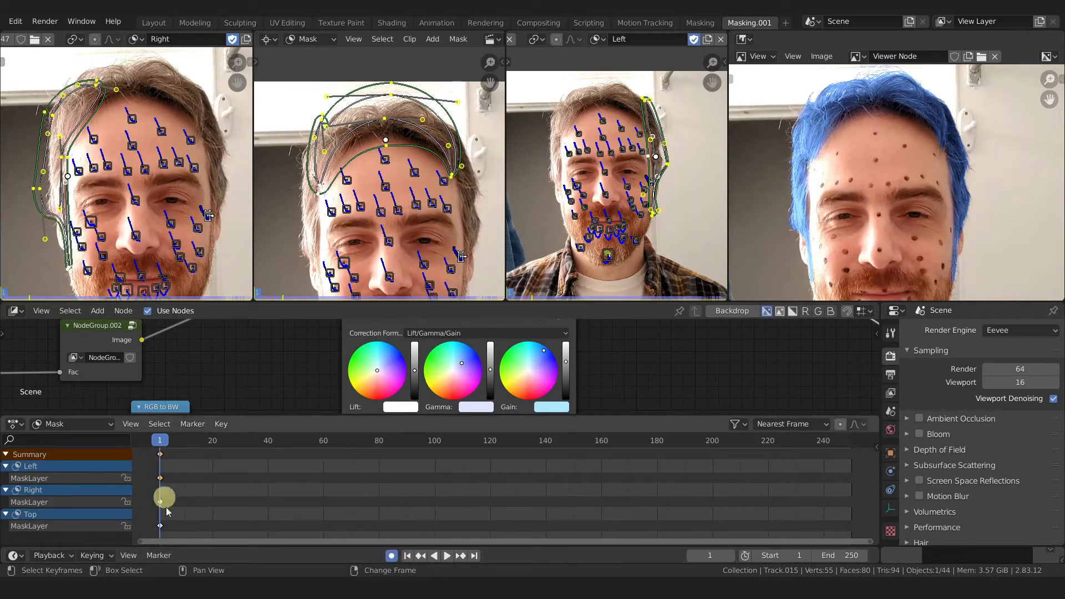
click(179, 454)
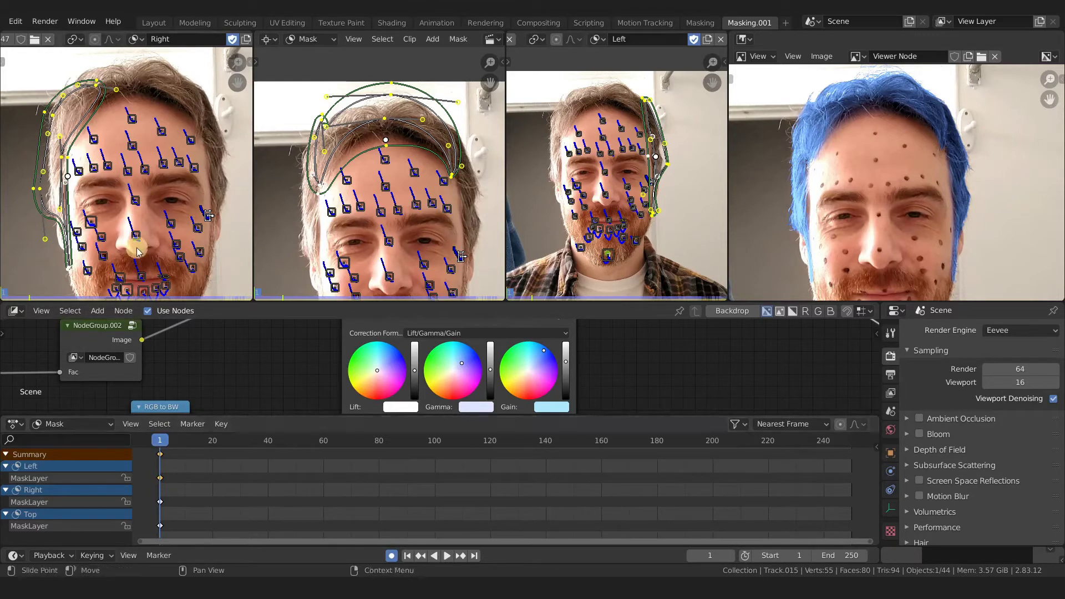
Go to frame 23 and examine the edges of the blue hair on both sides of the face.
click(164, 440)
drag(164, 440, 221, 432)
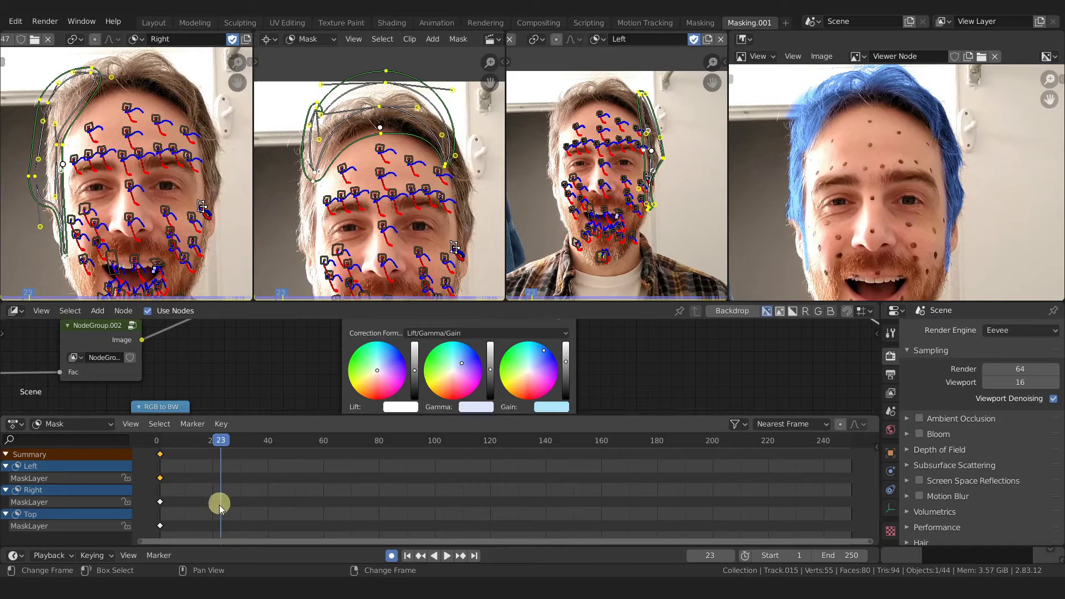
middle_drag(841, 200, 787, 185)
scroll(806, 184, up, 2)
scroll(782, 185, up, 2)
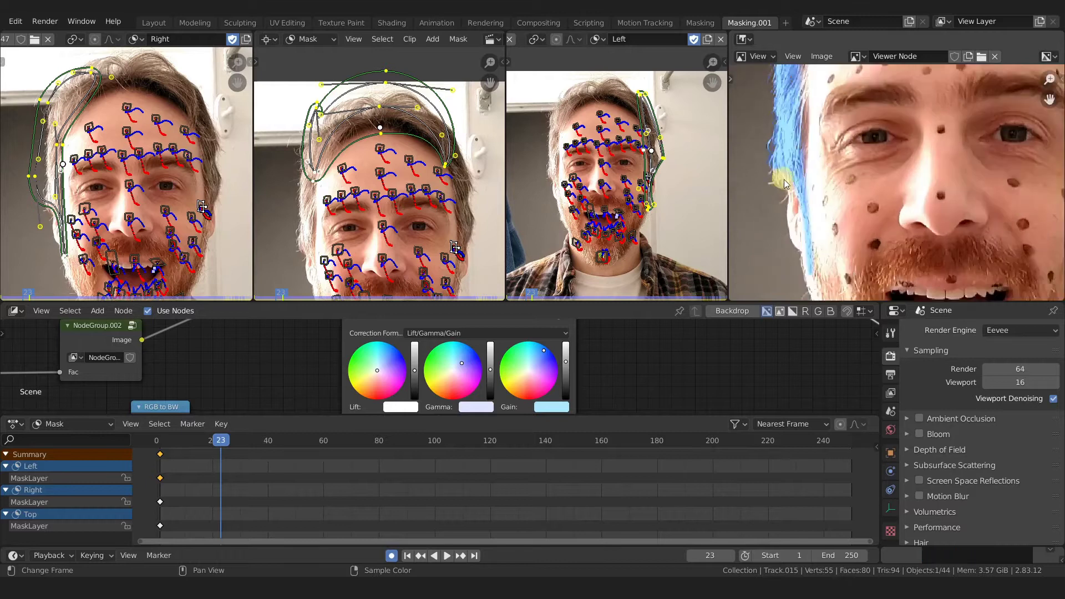
middle_drag(781, 181, 863, 108)
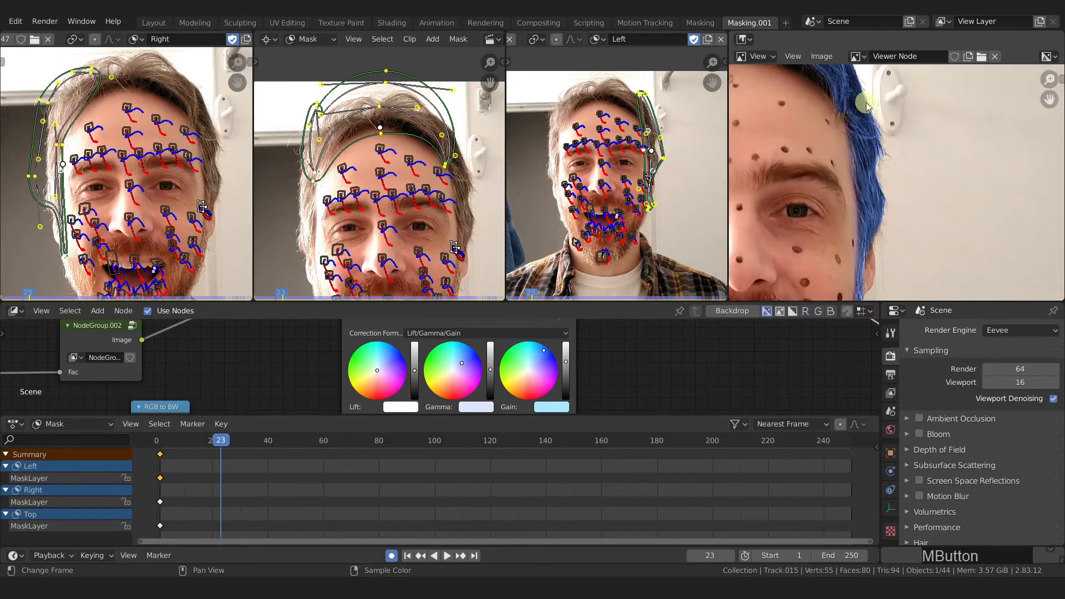
middle_drag(885, 167, 919, 203)
middle_drag(931, 250, 873, 291)
scroll(865, 218, up, 2)
scroll(870, 195, down, 3)
scroll(870, 185, up, 2)
scroll(873, 194, up, 2)
middle_drag(872, 222, 861, 177)
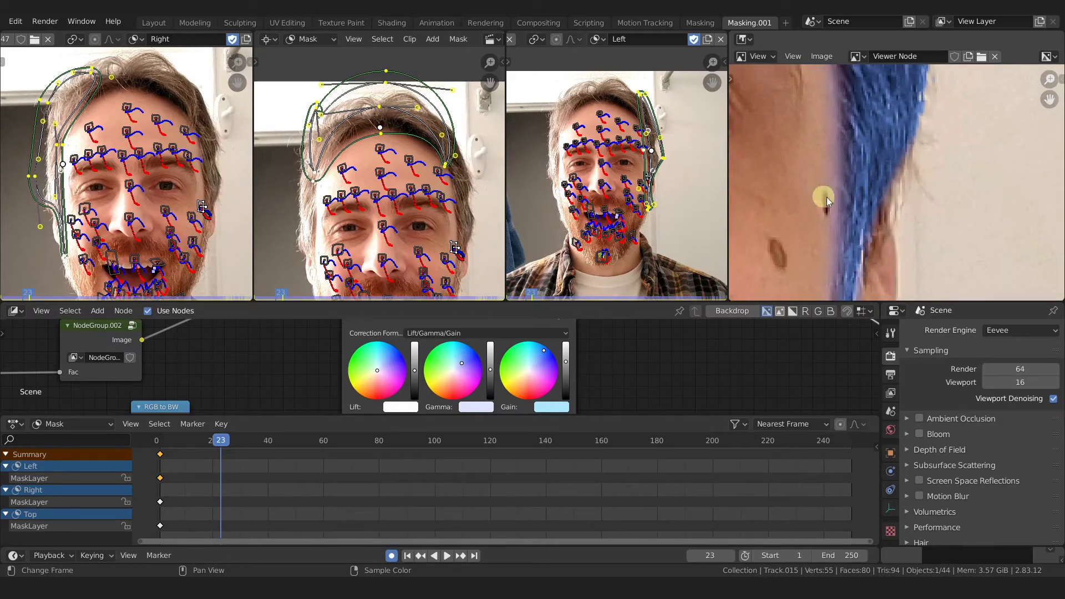
scroll(836, 190, down, 7)
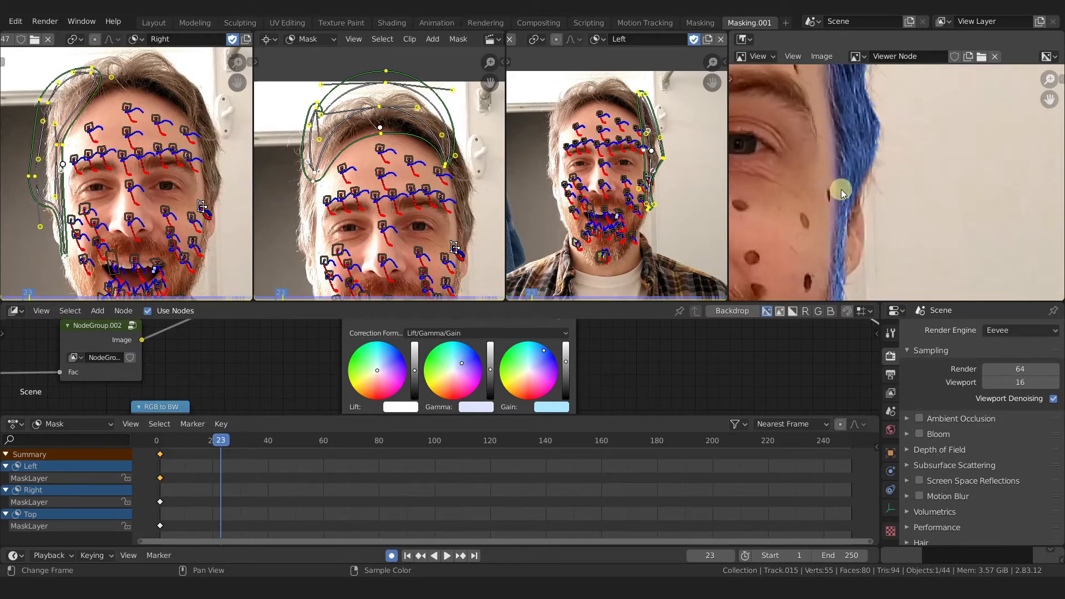
middle_drag(823, 193, 899, 214)
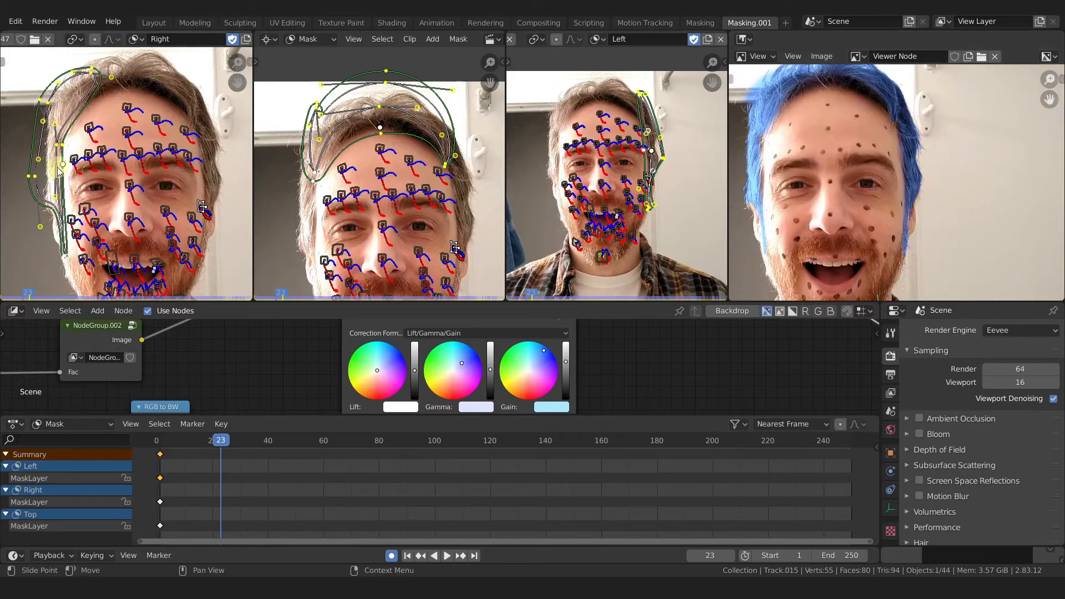
Reshape the Right mask's inner edge along the temple beside the eyebrow at frame 23.
scroll(60, 166, up, 5)
middle_drag(62, 167, 84, 177)
scroll(100, 183, down, 1)
drag(79, 131, 90, 144)
drag(86, 147, 90, 150)
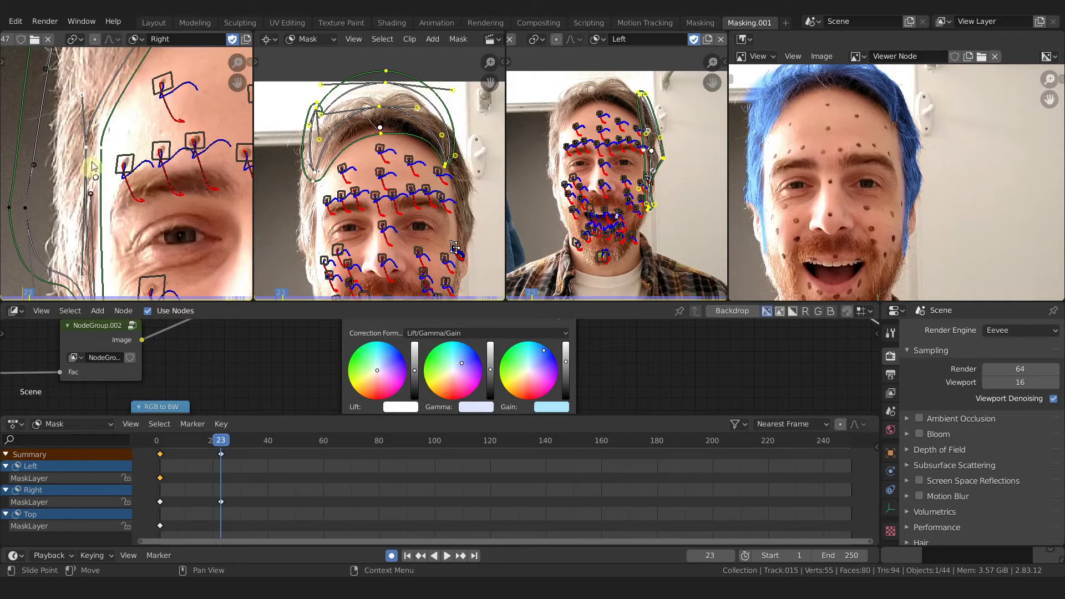
mouse_move(87, 150)
mouse_down()
mouse_move(102, 153)
mouse_move(85, 152)
mouse_up()
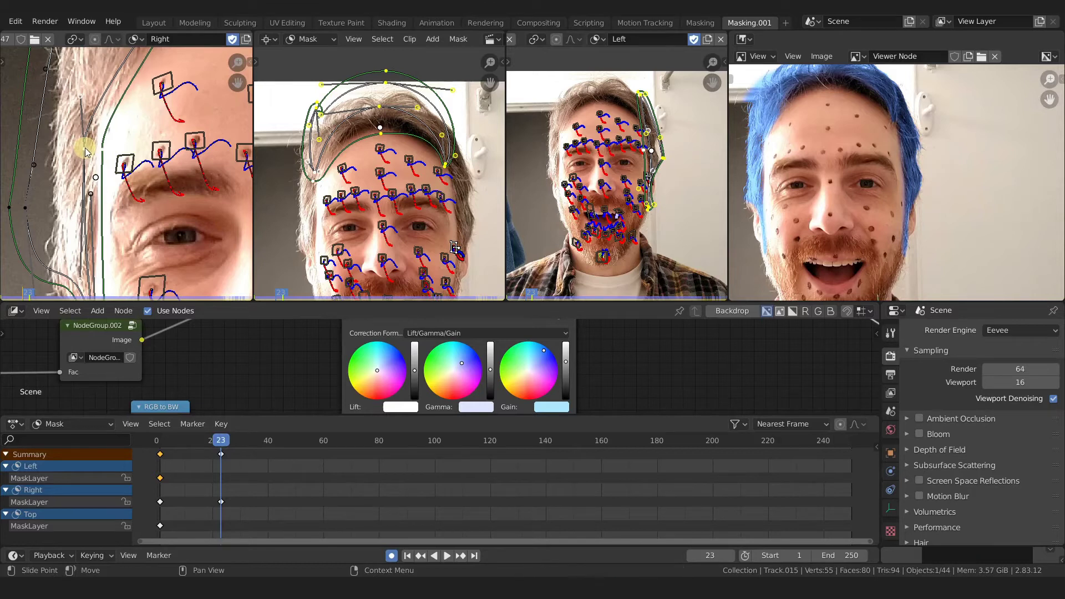
Move the Right mask's outer point closer to the hair just above the ear.
middle_drag(100, 189, 138, 138)
scroll(787, 204, up, 5)
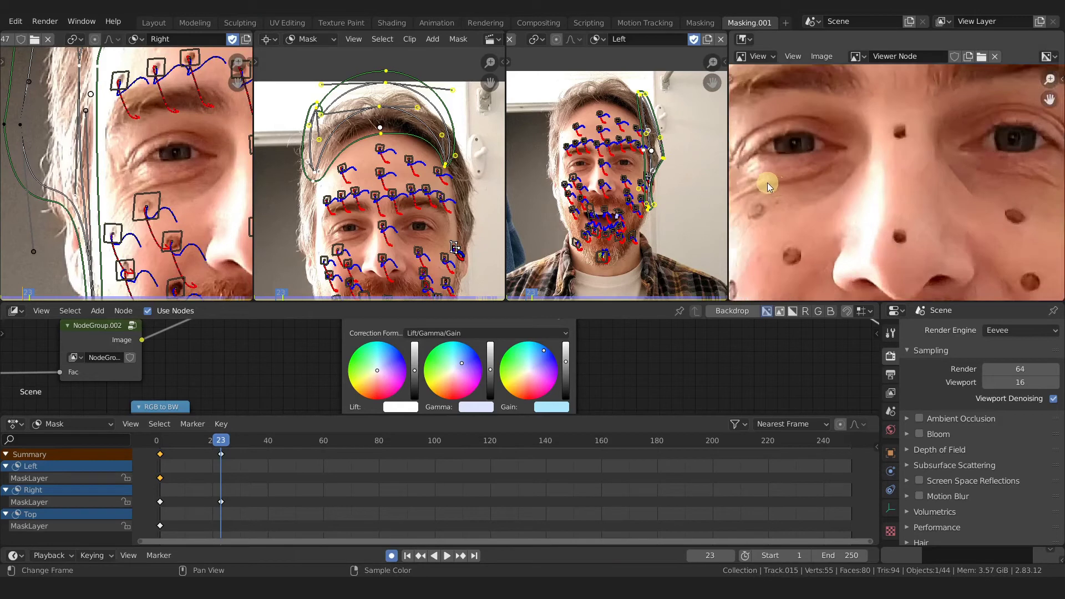
middle_drag(769, 184, 941, 221)
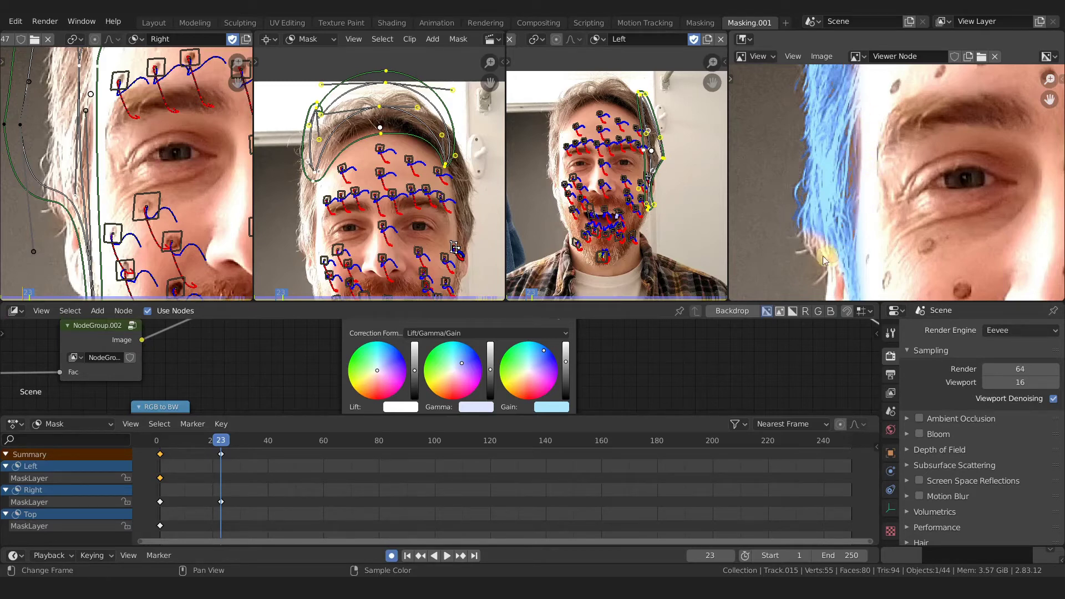
middle_drag(827, 253, 816, 172)
middle_drag(52, 186, 77, 172)
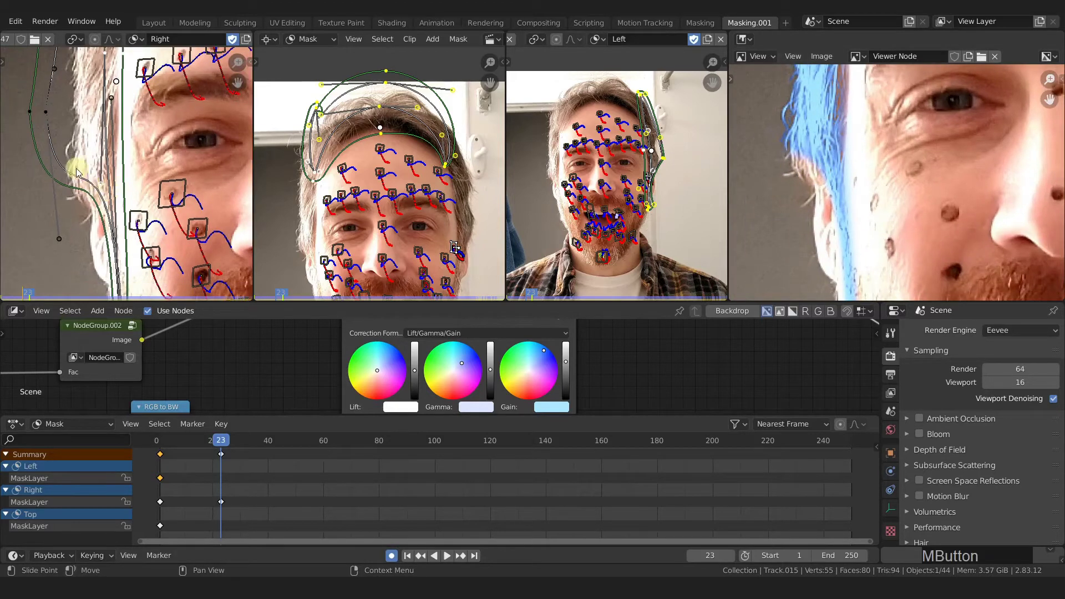
drag(48, 113, 61, 126)
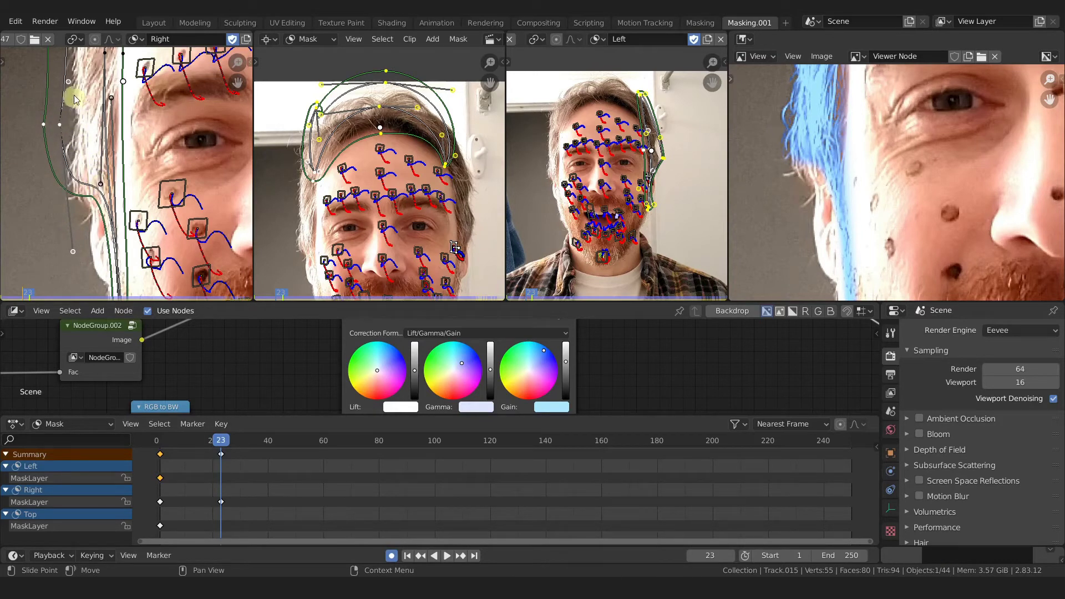
Refine the Right mask's points and outer curve around the sideburn and ear at frame 23.
middle_drag(137, 248, 105, 153)
drag(113, 97, 109, 106)
drag(66, 245, 64, 260)
drag(43, 122, 18, 122)
middle_drag(99, 218, 114, 134)
drag(135, 222, 132, 223)
middle_drag(132, 166, 125, 251)
Examine the blue colouring along the sideburn and at the upper corner of the hair on the Right mask's side.
scroll(909, 222, down, 5)
middle_drag(937, 232, 853, 227)
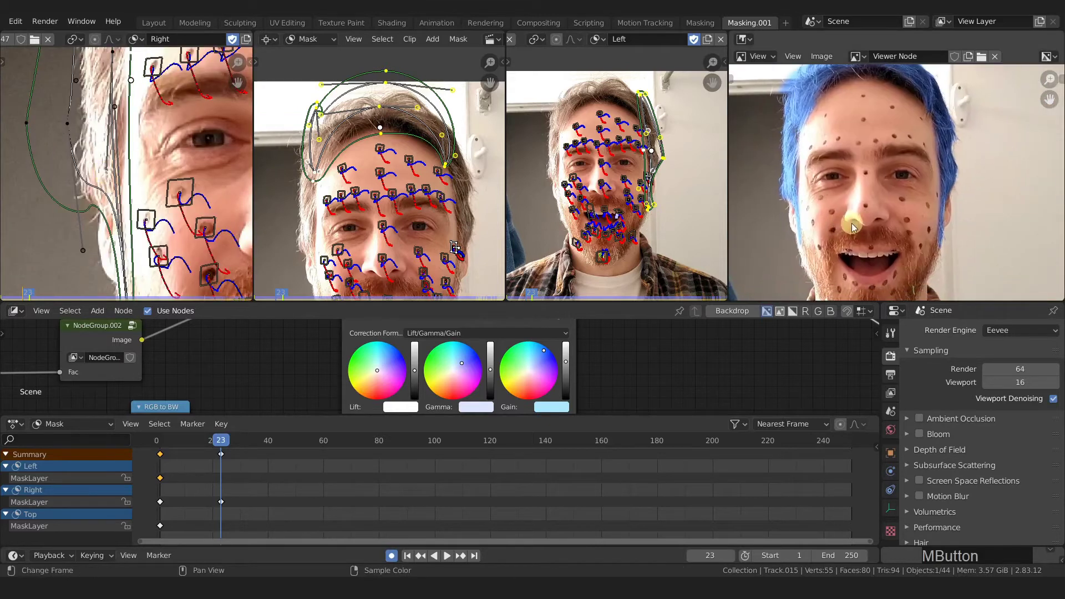
scroll(796, 219, up, 6)
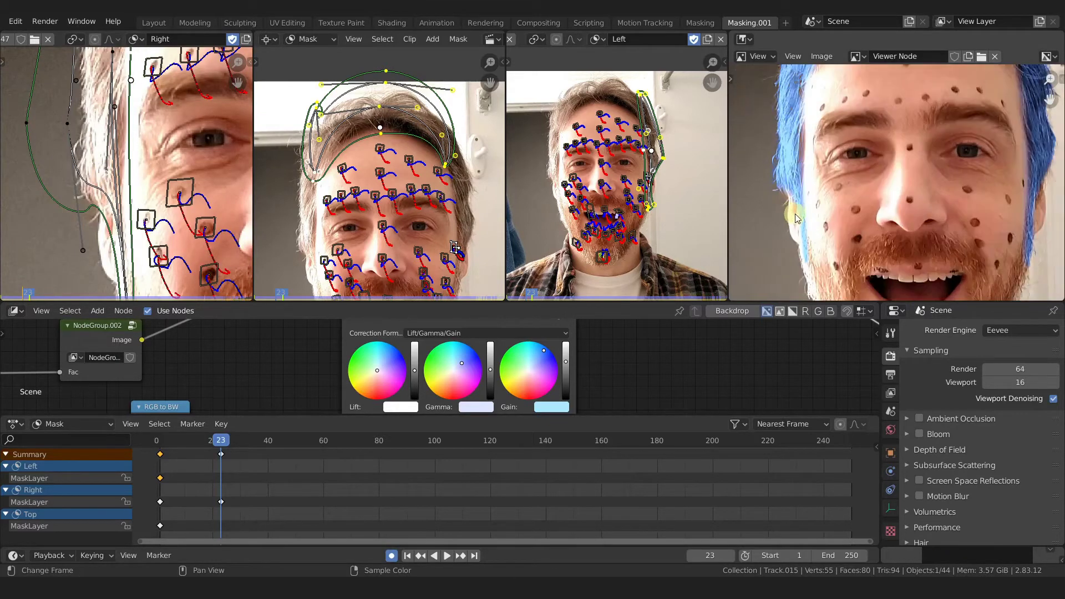
middle_drag(796, 219, 836, 202)
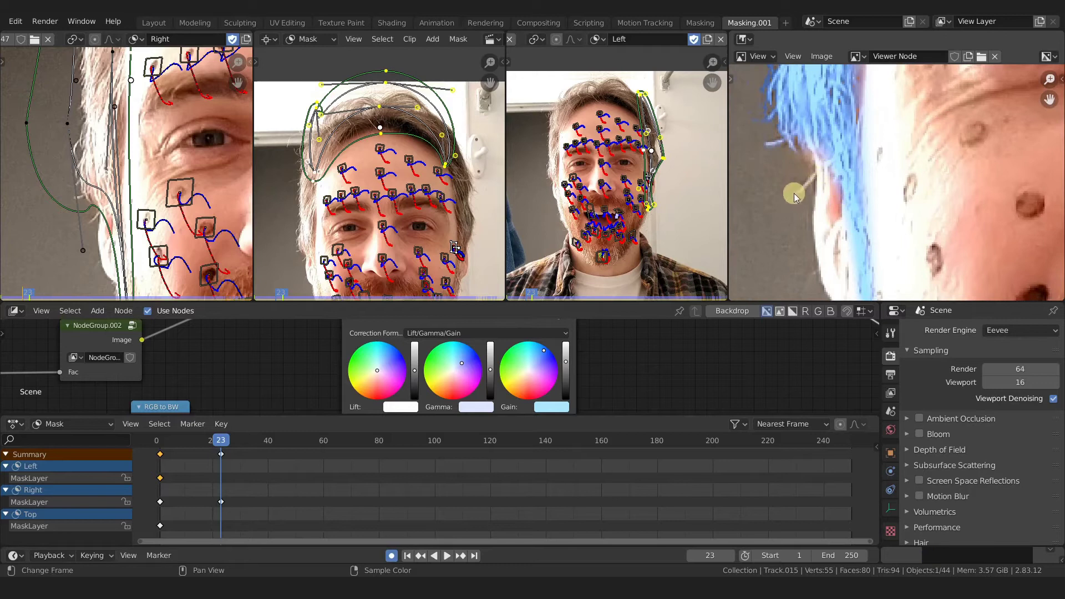
scroll(804, 195, down, 5)
middle_drag(876, 212, 844, 206)
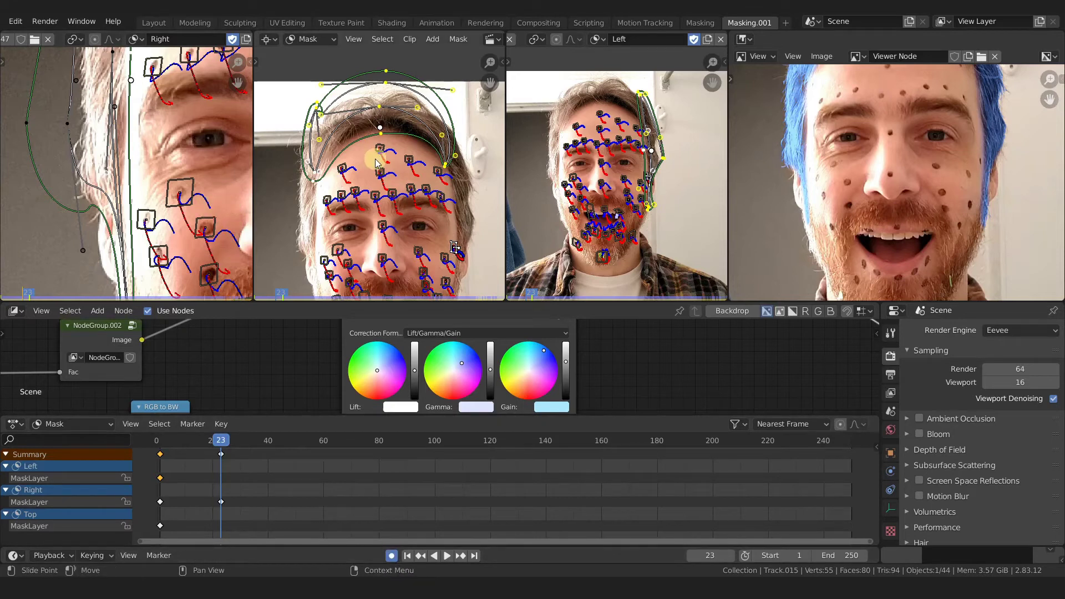
middle_drag(920, 123, 926, 209)
scroll(865, 162, up, 3)
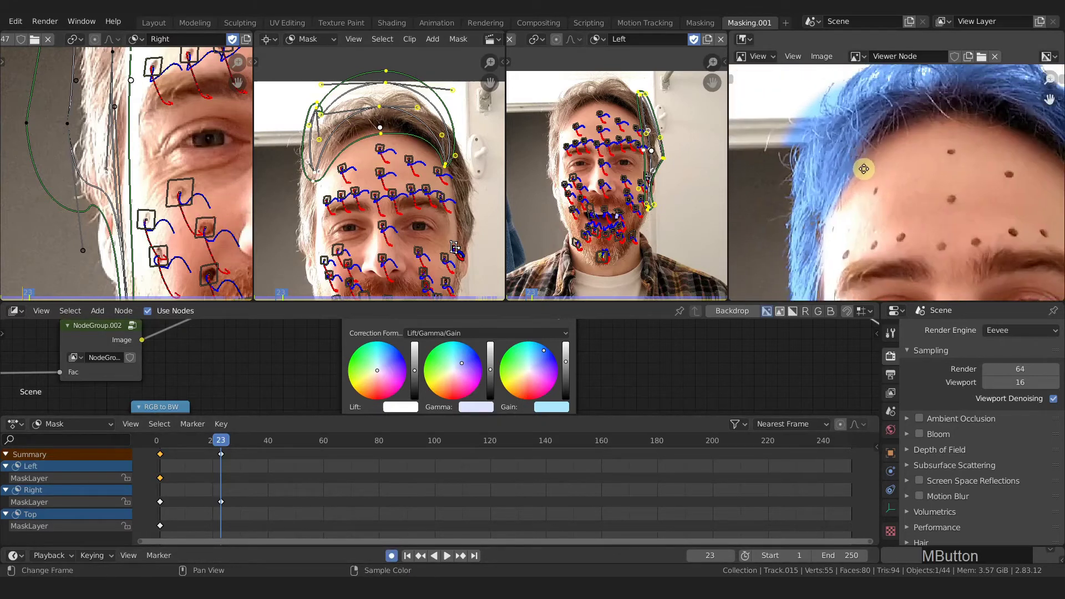
middle_drag(857, 172, 940, 206)
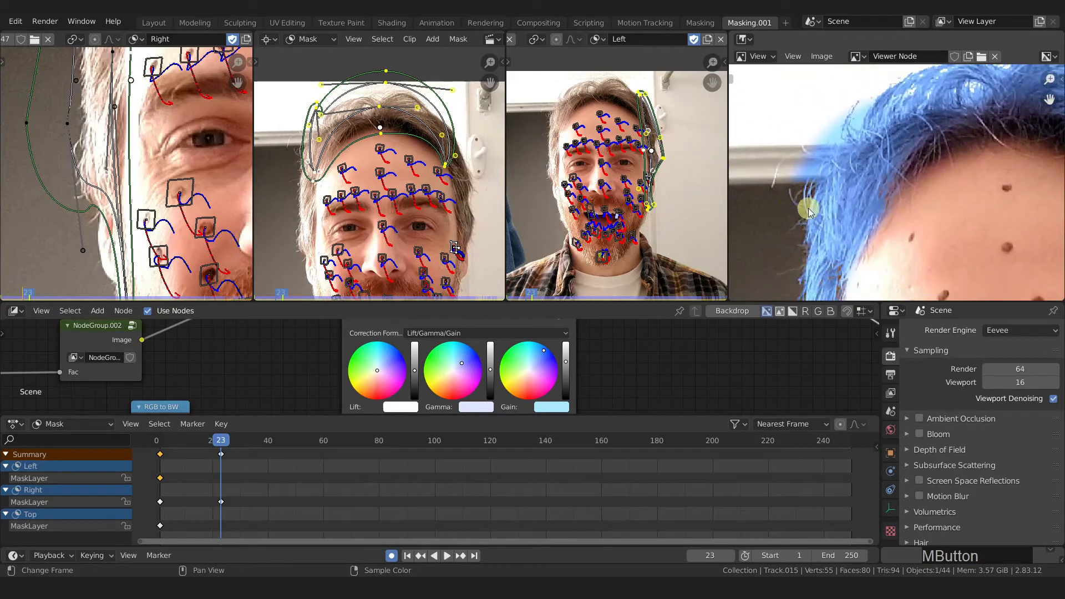
scroll(332, 134, up, 3)
Pull the Right mask's upper points in to the hair outline so the colour stays off the wall at frame 23.
middle_drag(333, 135, 356, 149)
middle_drag(144, 130, 190, 193)
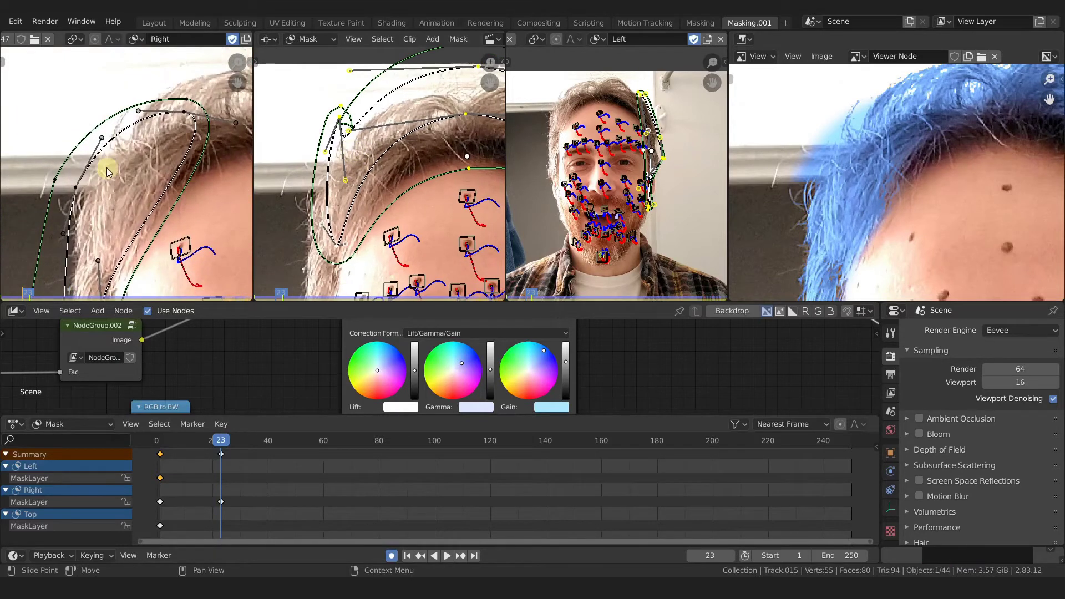
scroll(106, 180, down, 1)
mouse_move(84, 187)
mouse_down()
mouse_move(102, 184)
mouse_move(87, 168)
mouse_up()
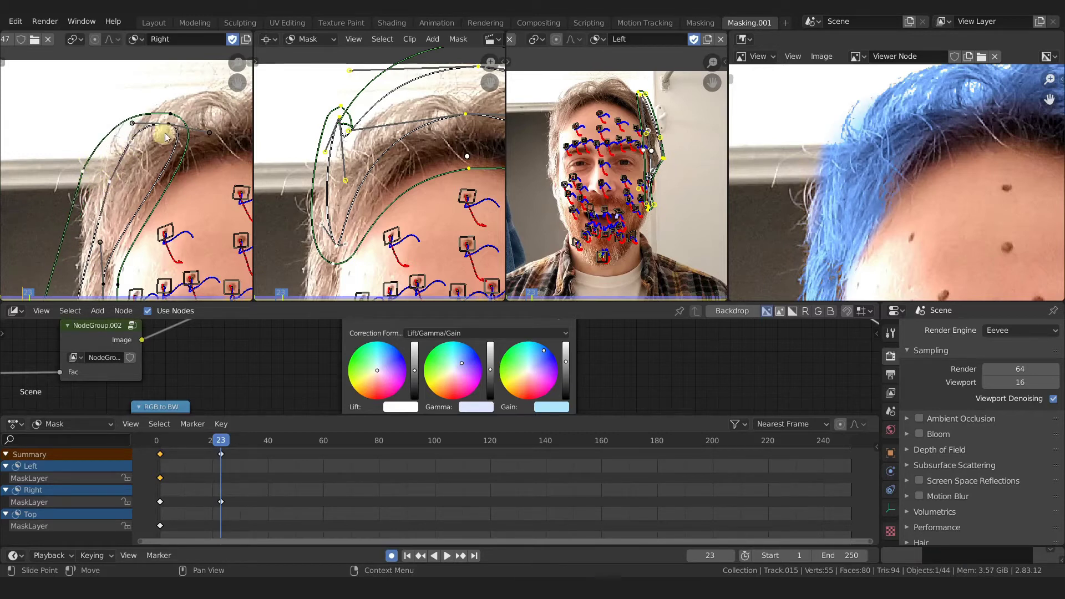
mouse_move(166, 132)
mouse_down()
mouse_move(173, 143)
mouse_move(152, 148)
mouse_move(152, 136)
mouse_move(131, 138)
mouse_move(123, 164)
mouse_move(154, 153)
mouse_move(157, 137)
mouse_move(153, 146)
mouse_up()
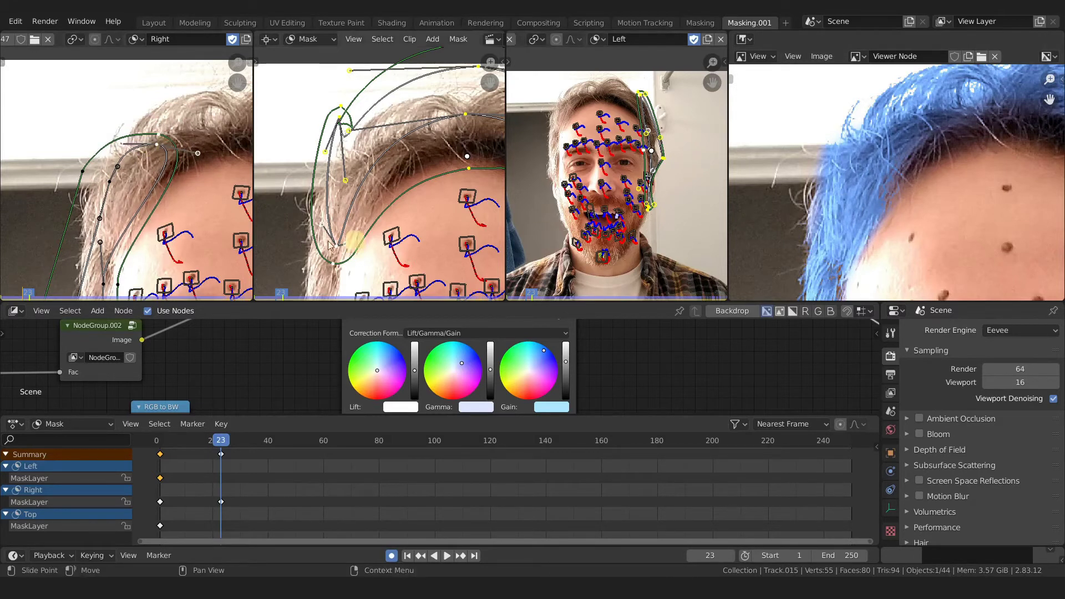
middle_drag(89, 187, 147, 158)
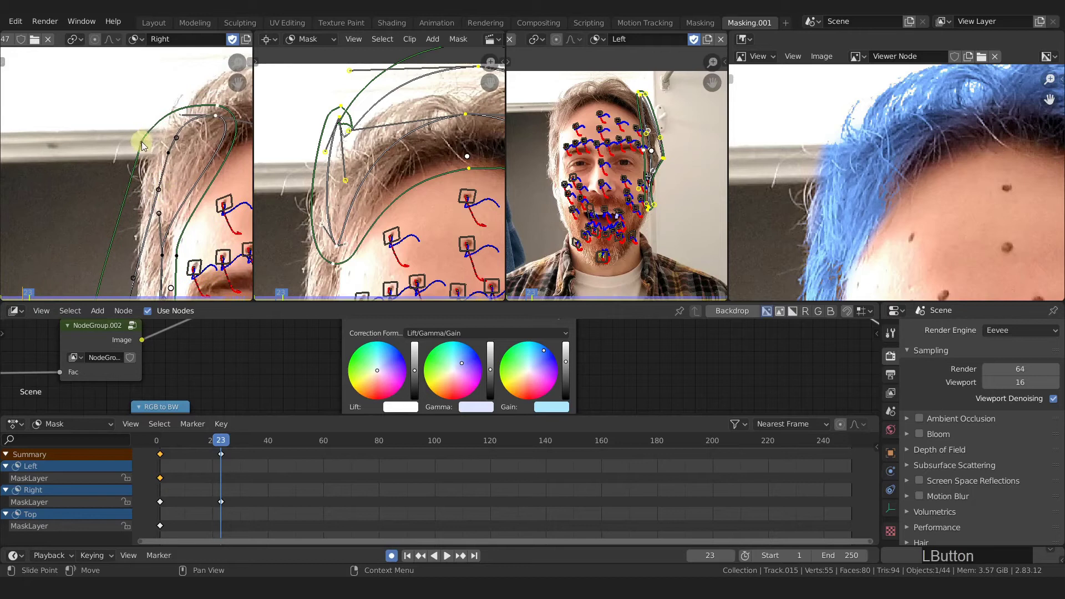
click(141, 145)
Adjust the Top mask's lower end at the temple on the Left mask's side at frame 23.
scroll(849, 197, down, 4)
middle_drag(891, 203, 854, 173)
scroll(831, 199, up, 2)
scroll(826, 169, up, 1)
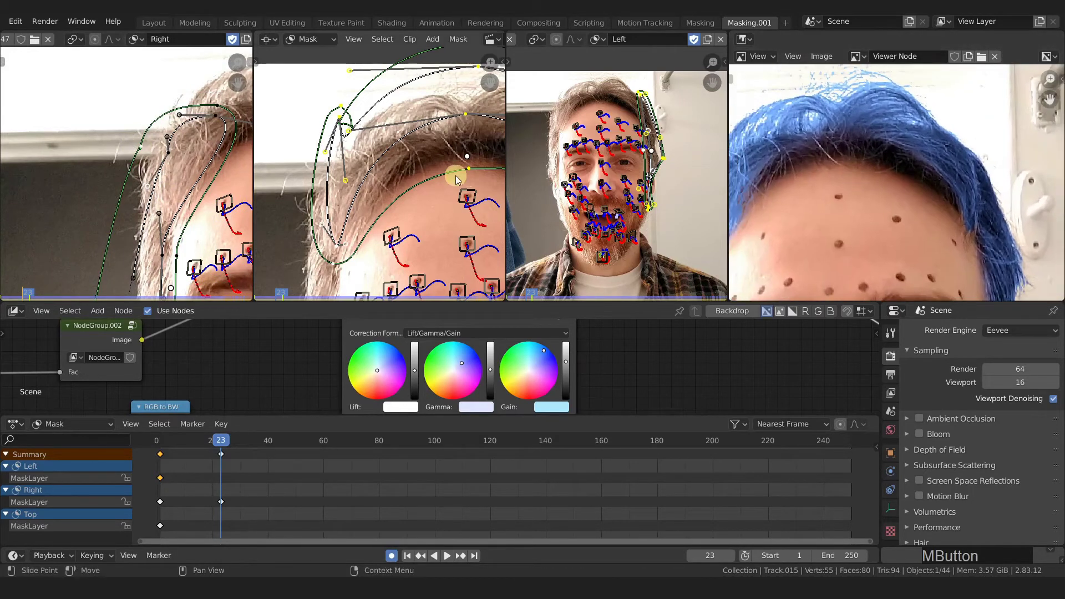
middle_drag(463, 177, 355, 160)
drag(359, 105, 360, 100)
scroll(443, 211, up, 3)
middle_drag(408, 228, 401, 270)
drag(429, 232, 457, 225)
Examine where the Top and Left masks' colouring meets at the temple hairline.
scroll(874, 210, down, 5)
middle_drag(878, 209, 875, 189)
scroll(875, 189, up, 6)
middle_drag(897, 150, 859, 227)
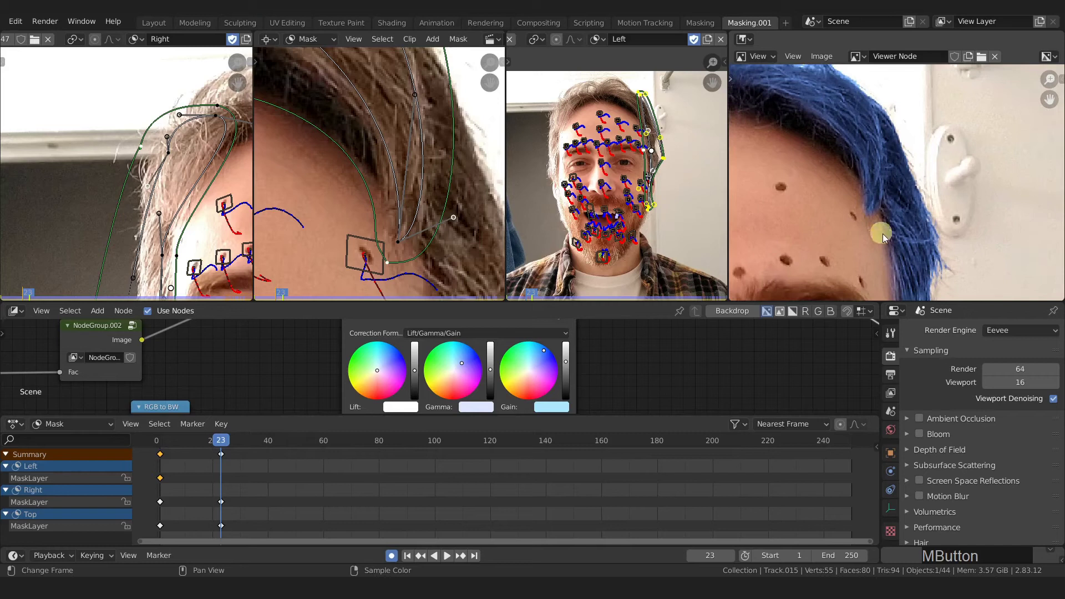
scroll(839, 203, down, 8)
scroll(859, 171, up, 1)
middle_drag(825, 211, 860, 183)
scroll(873, 176, up, 6)
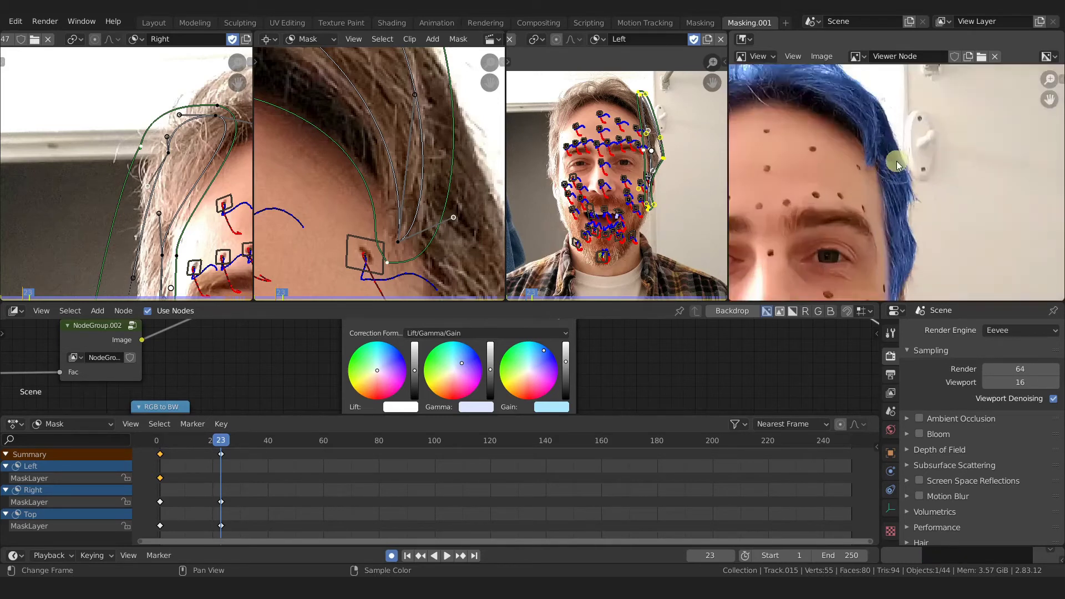
scroll(824, 186, down, 5)
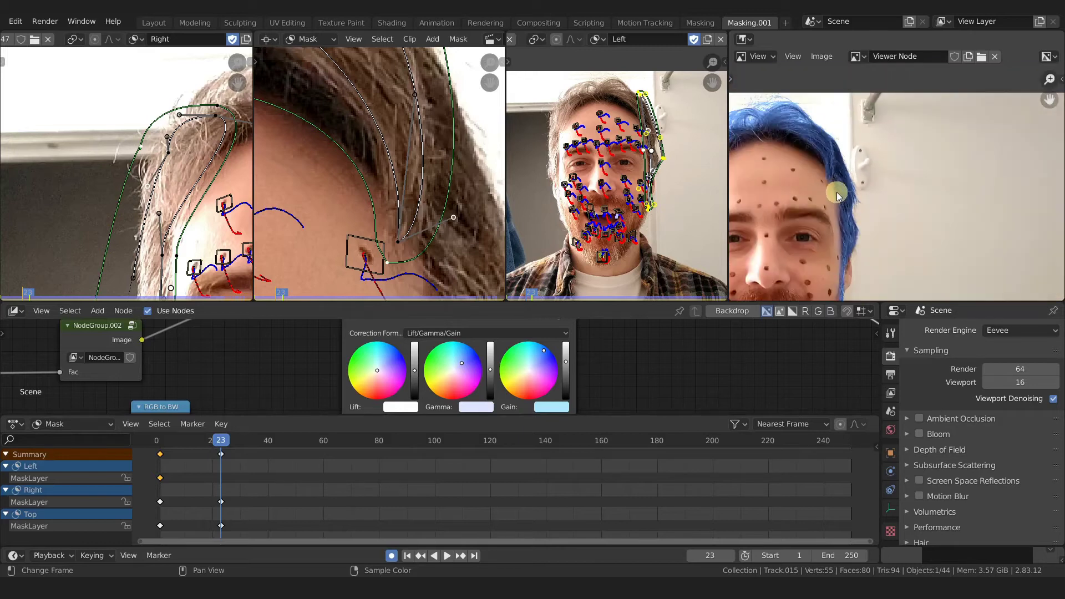
Reshape the Left mask around the side hair and sideburn at frame 23.
scroll(837, 214, up, 2)
scroll(837, 217, up, 3)
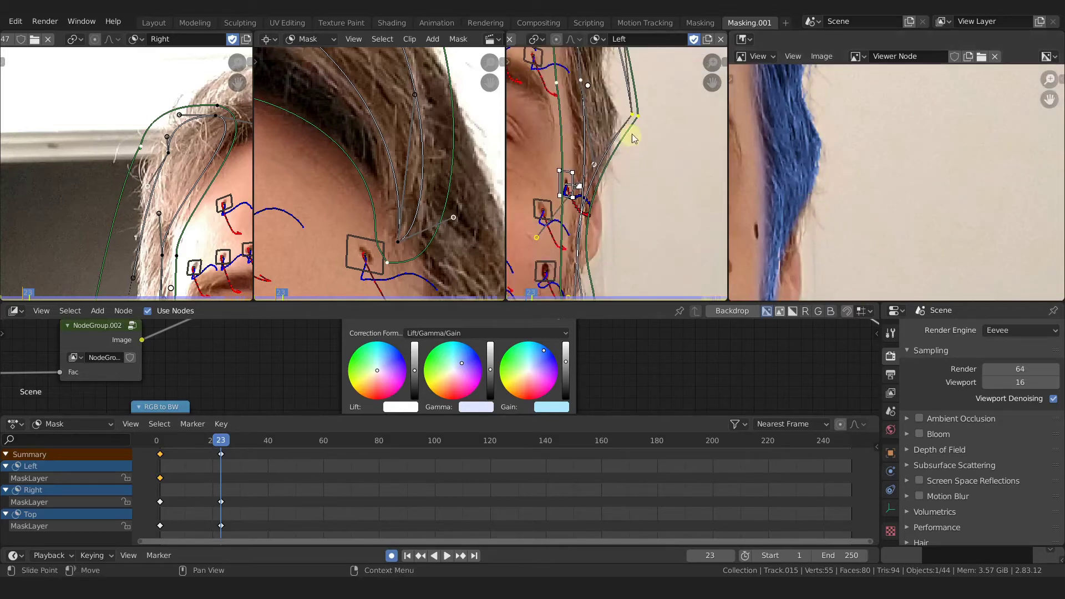
drag(634, 120, 542, 128)
scroll(831, 183, down, 2)
scroll(566, 238, up, 3)
middle_drag(566, 182, 573, 242)
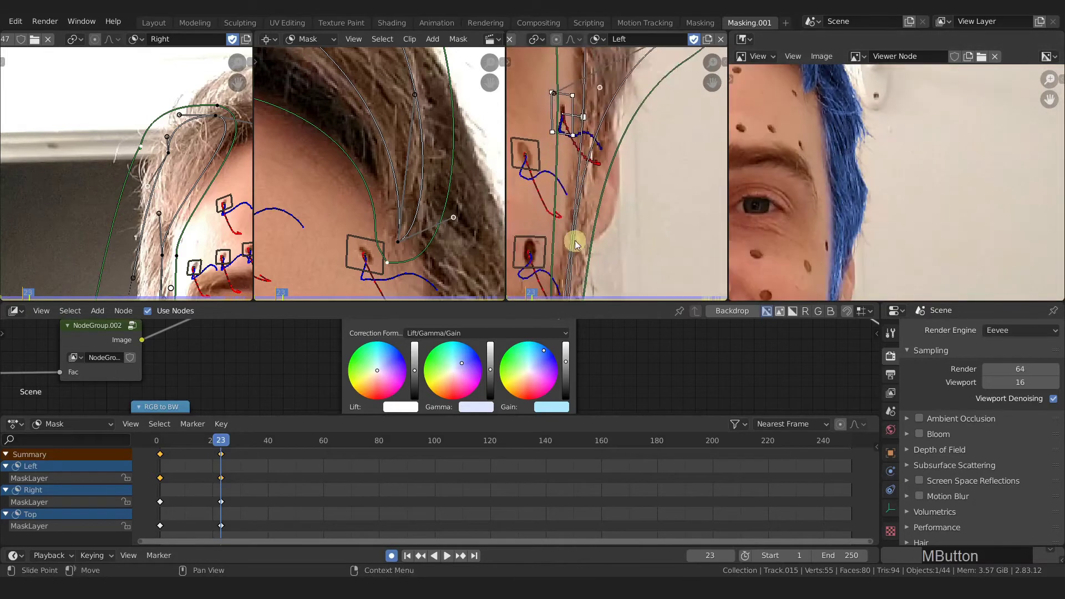
middle_drag(865, 183, 882, 82)
scroll(876, 105, down, 6)
middle_drag(856, 125, 882, 200)
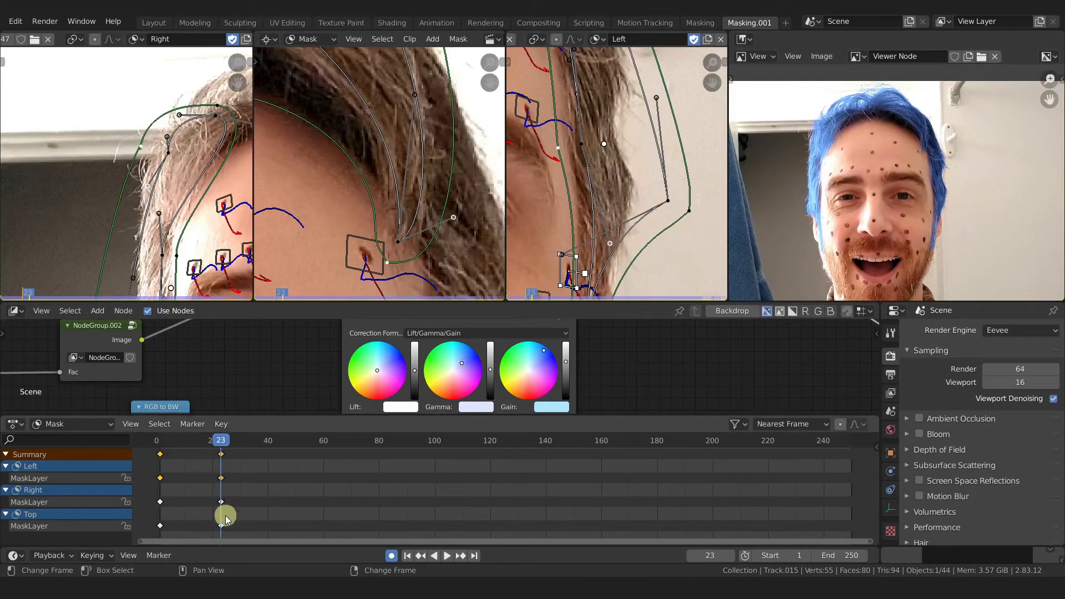
Go to frame 11 and adjust the Right mask's upper outer point and its feather around the stray hairs.
drag(215, 443, 188, 450)
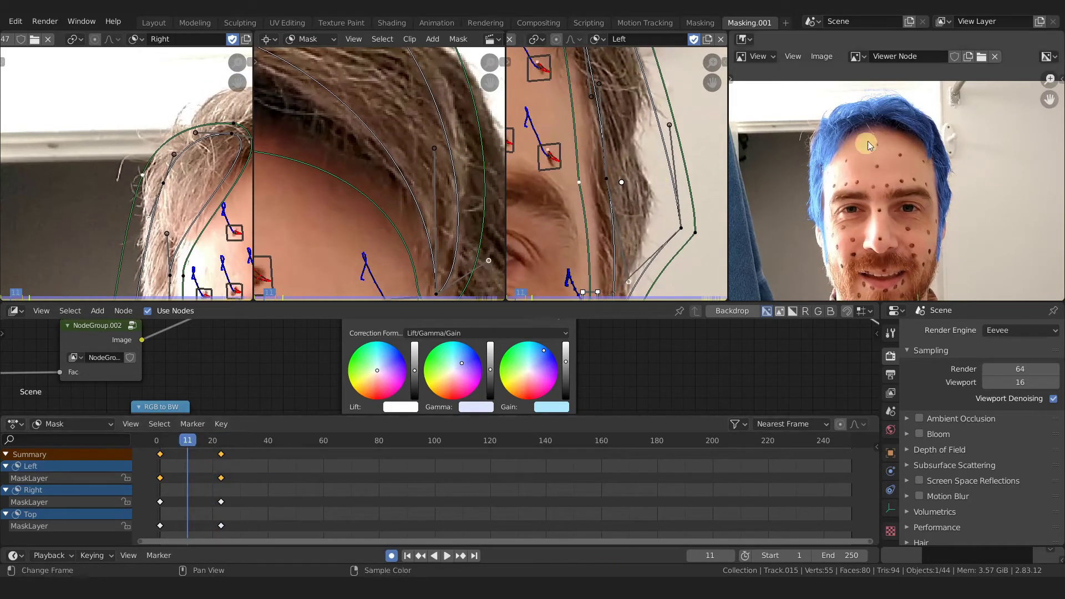
scroll(846, 145, up, 3)
middle_drag(846, 141, 889, 155)
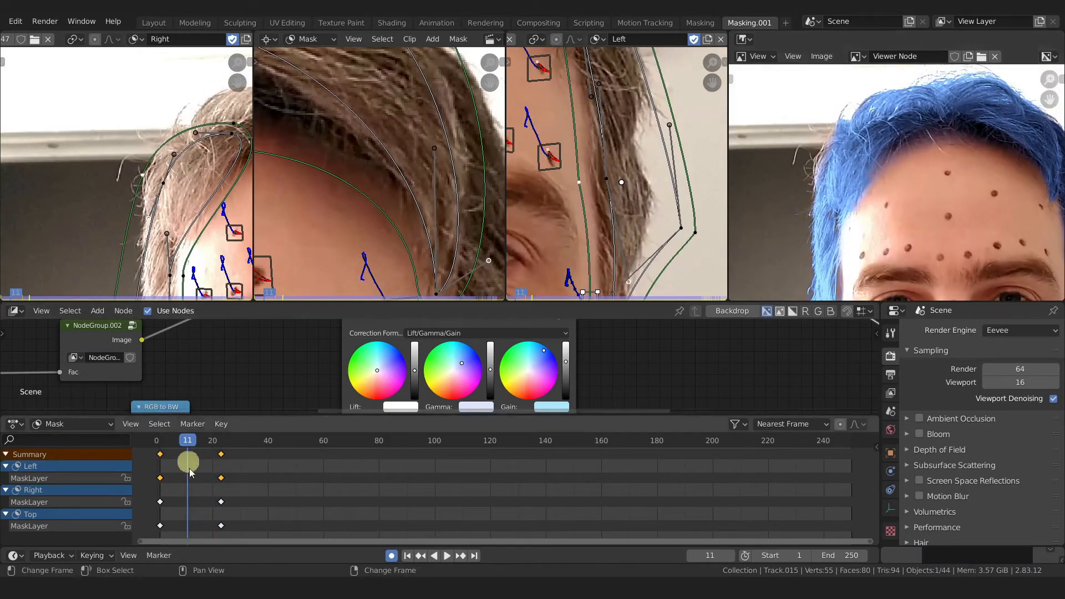
drag(186, 447, 187, 447)
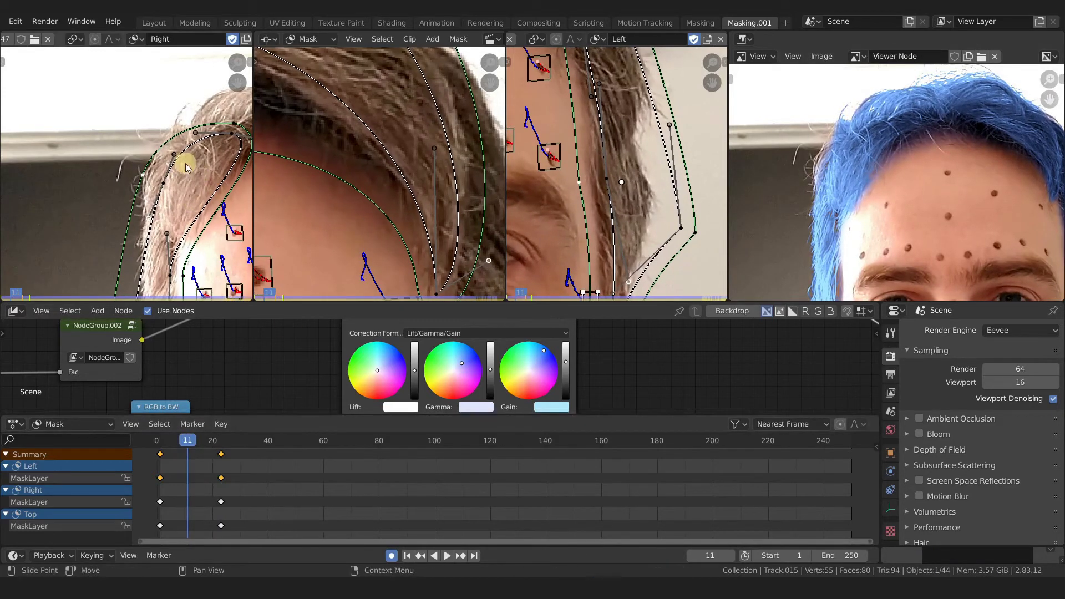
click(171, 492)
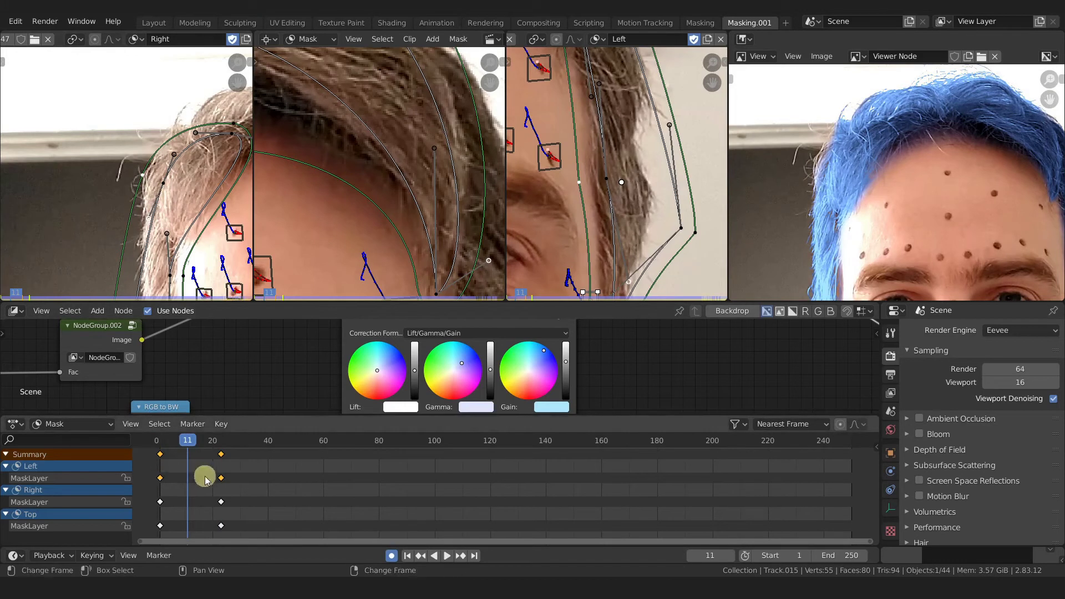
drag(166, 203, 172, 154)
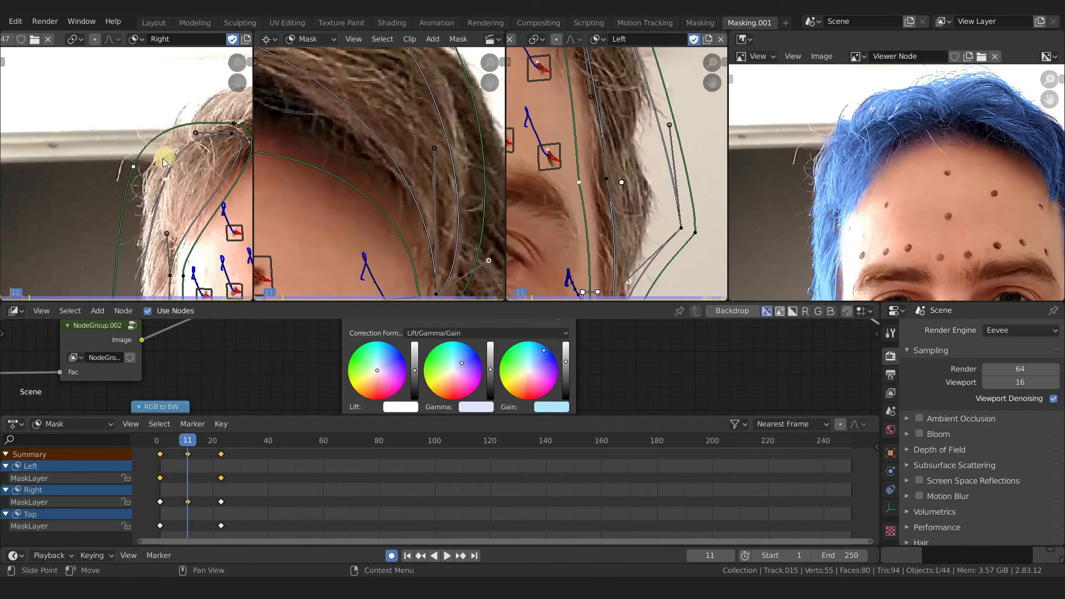
click(185, 442)
Adjust the Top mask's lower end at the temple on the Right mask's side at frame 11.
mouse_move(908, 185)
middle_down()
mouse_move(903, 175)
mouse_move(898, 191)
middle_up()
scroll(884, 183, up, 2)
middle_drag(359, 162, 491, 122)
scroll(448, 182, down, 2)
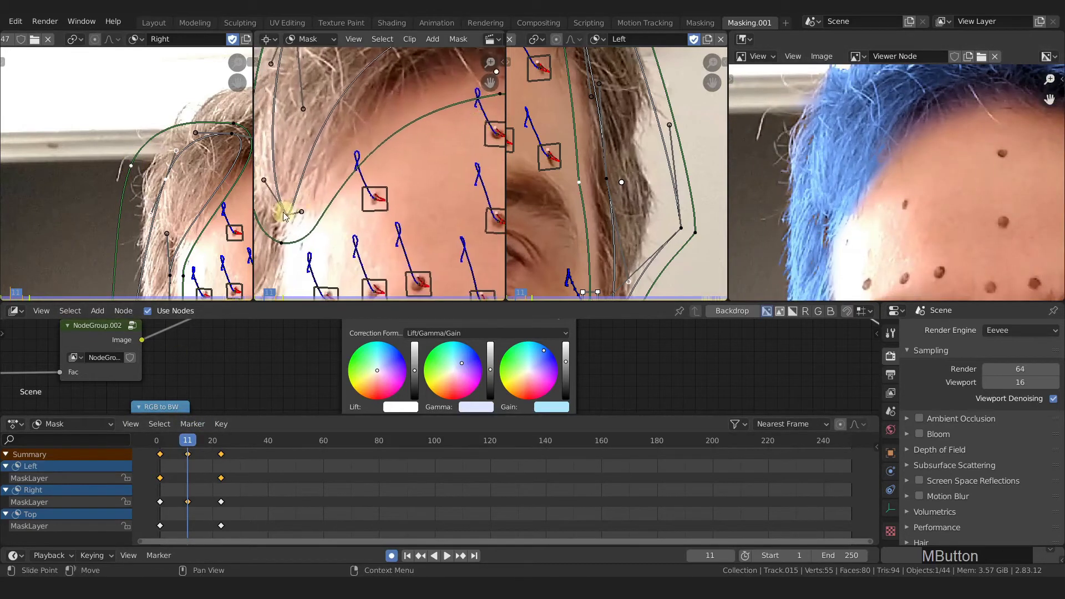
mouse_move(299, 214)
mouse_down()
mouse_move(296, 203)
mouse_move(290, 228)
mouse_up()
scroll(283, 242, down, 2)
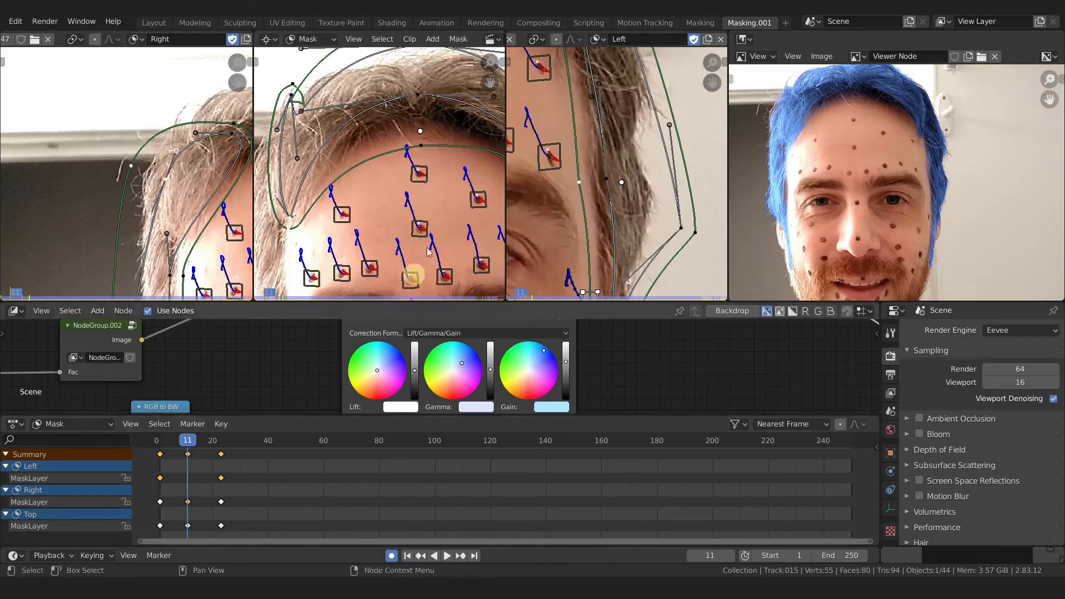
scroll(439, 188, down, 3)
middle_drag(402, 210, 372, 196)
scroll(567, 161, down, 4)
middle_drag(568, 164, 644, 183)
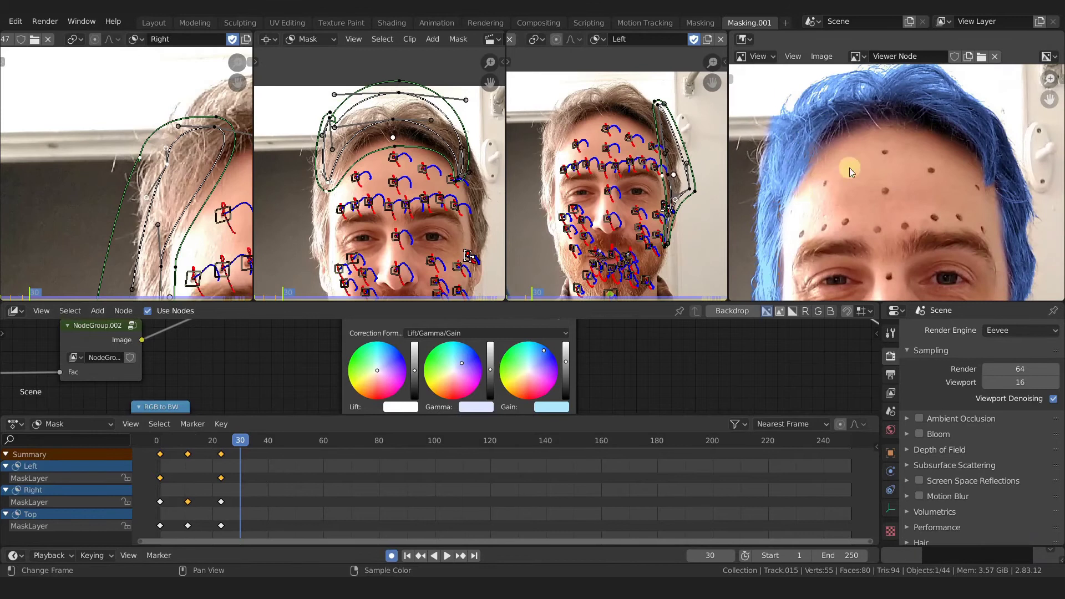
Adjust the Right mask's upper outer edge at frame 30 and check the colouring of the hair along both sides.
middle_drag(851, 172, 982, 103)
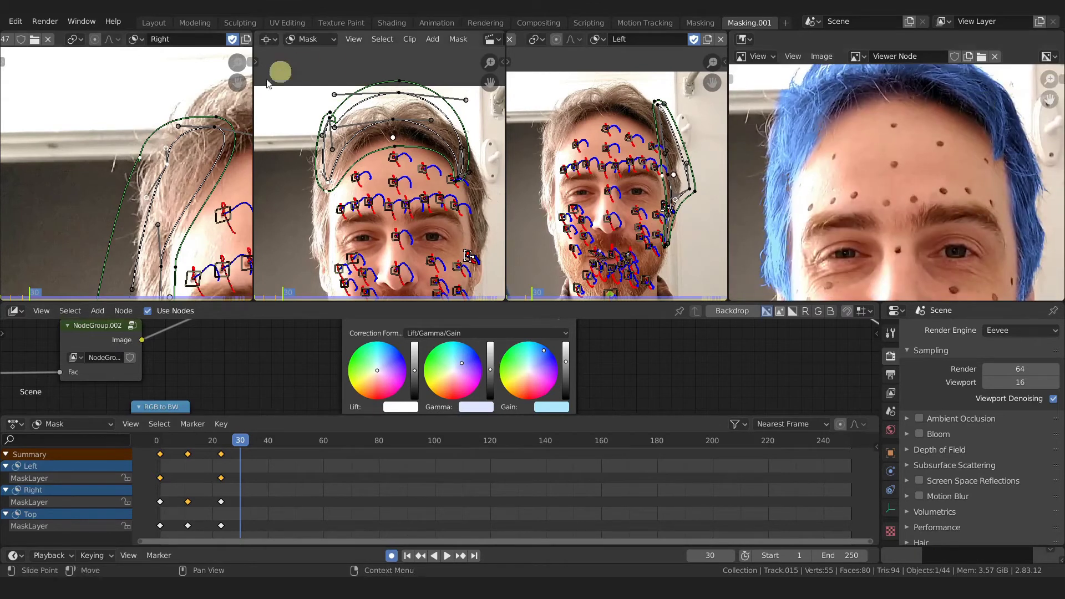
mouse_move(167, 153)
mouse_down()
mouse_move(183, 158)
mouse_move(162, 161)
mouse_up()
middle_drag(811, 231, 806, 126)
middle_drag(946, 130, 866, 177)
middle_drag(937, 168, 953, 224)
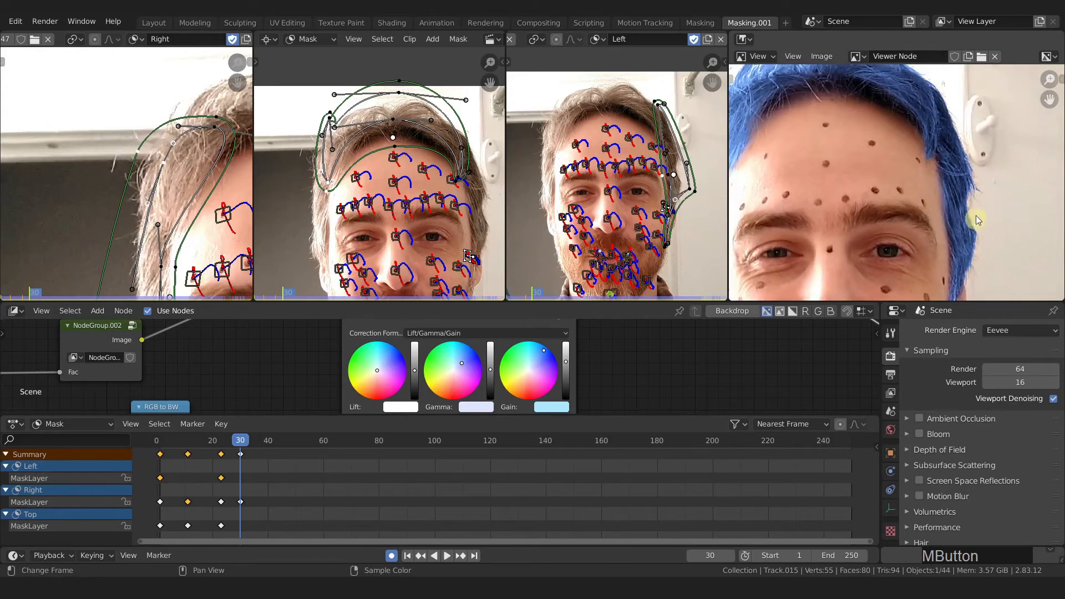
middle_drag(892, 115, 937, 168)
scroll(915, 147, up, 3)
middle_drag(936, 163, 896, 185)
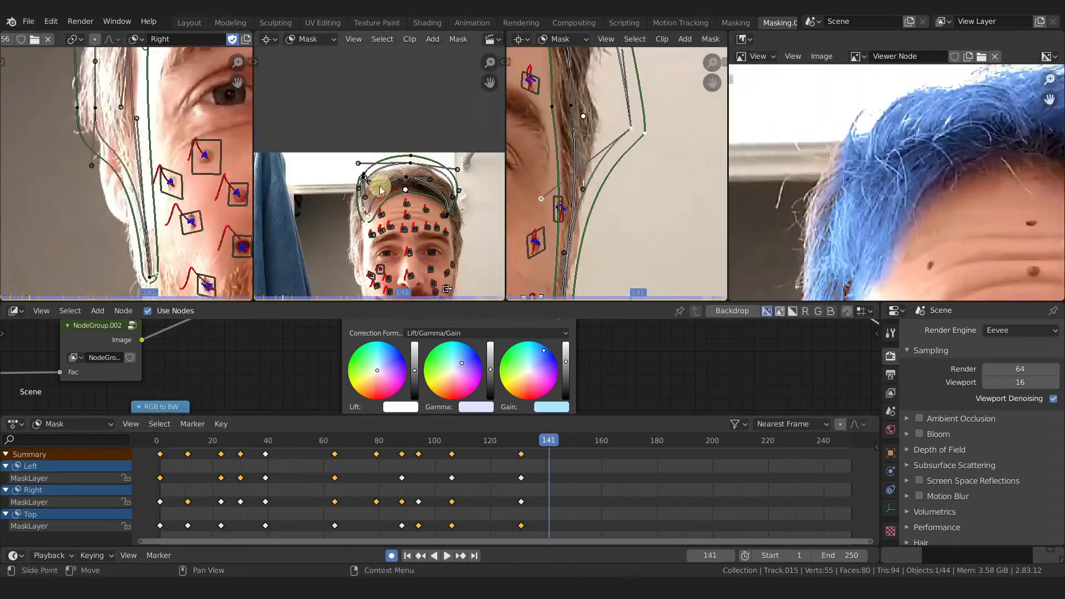
Scrub forward from frame 141 and examine the hair colouring at and beyond frame 225.
drag(549, 440, 614, 449)
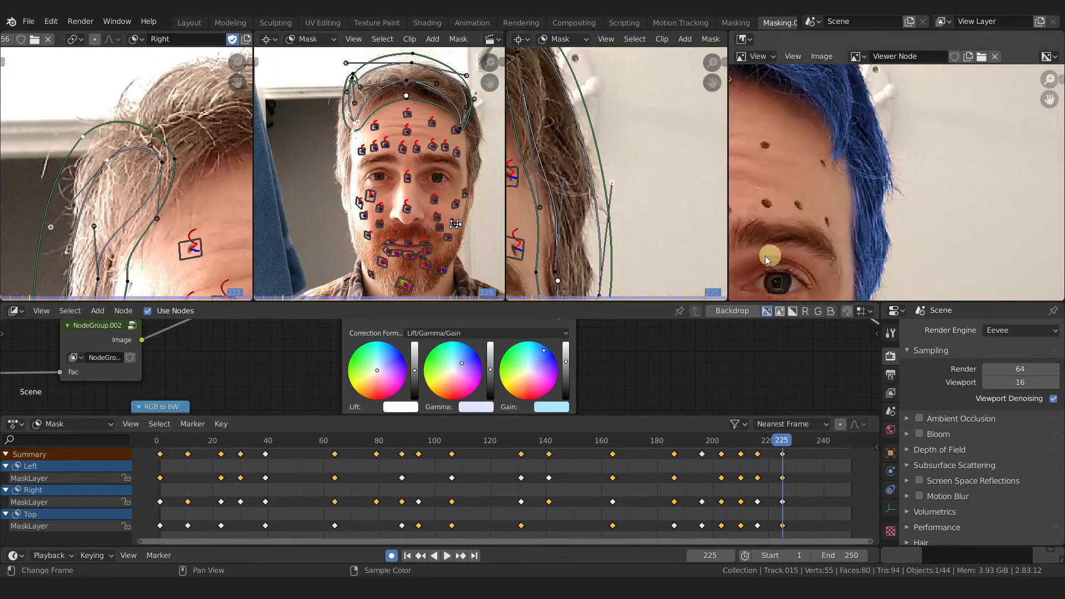
scroll(610, 218, down, 2)
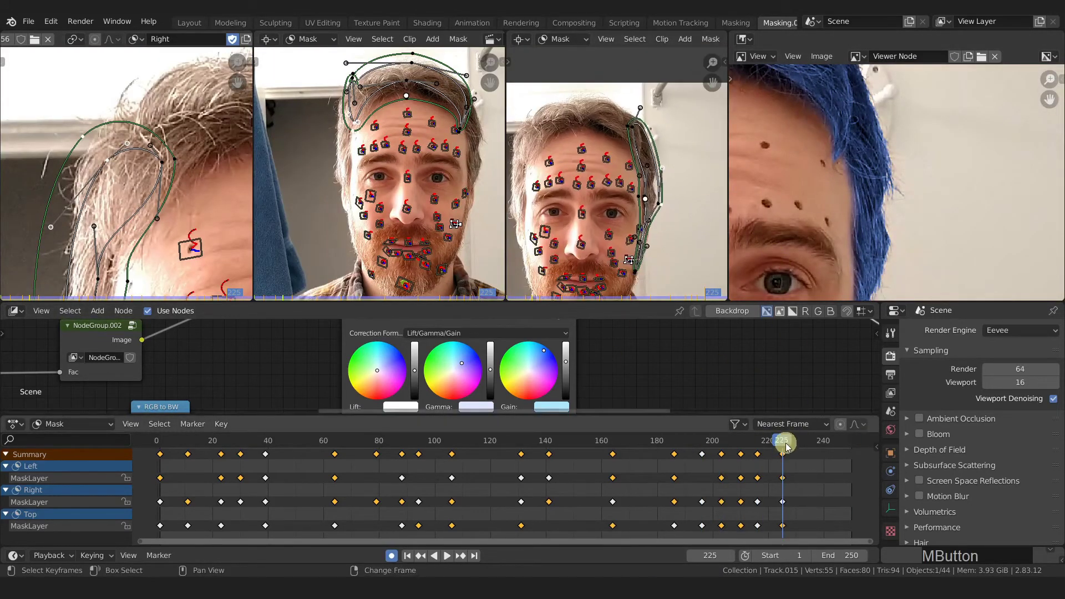
drag(782, 443, 839, 436)
scroll(851, 214, down, 5)
middle_drag(852, 214, 893, 178)
scroll(885, 184, up, 2)
Return to frame 225, adjust the Right mask's upper outer point, and move on to frame 236.
drag(844, 441, 782, 440)
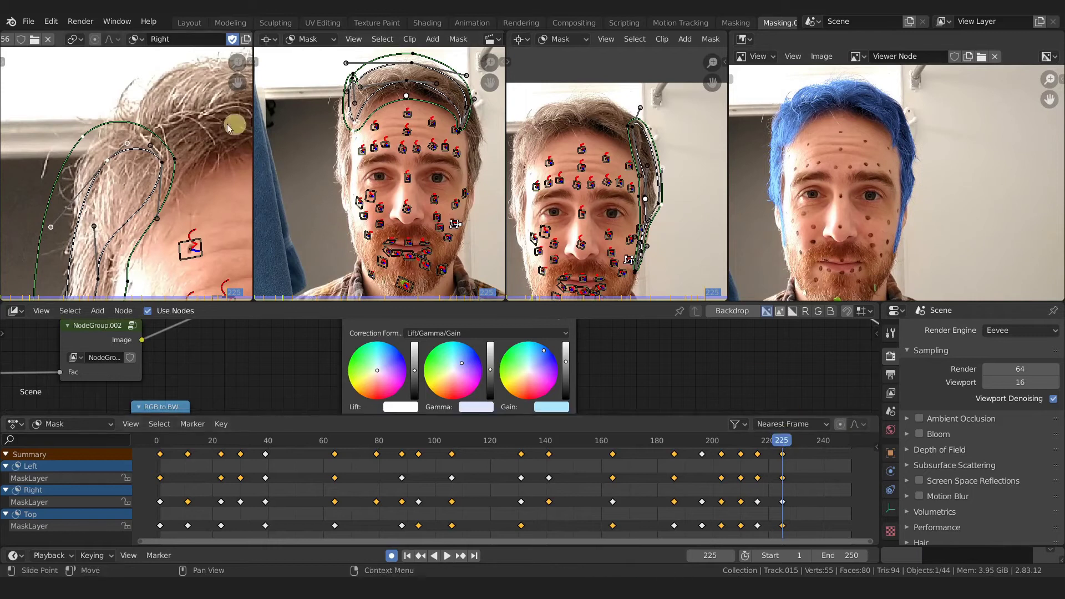
scroll(111, 124, up, 2)
drag(95, 175, 90, 165)
drag(853, 438, 812, 441)
Save the project, and save an incremented copy as REC_OldMan_Hair_D_p3B_0106.blend.
key(ctrl+s)
key(ctrl+shift+s)
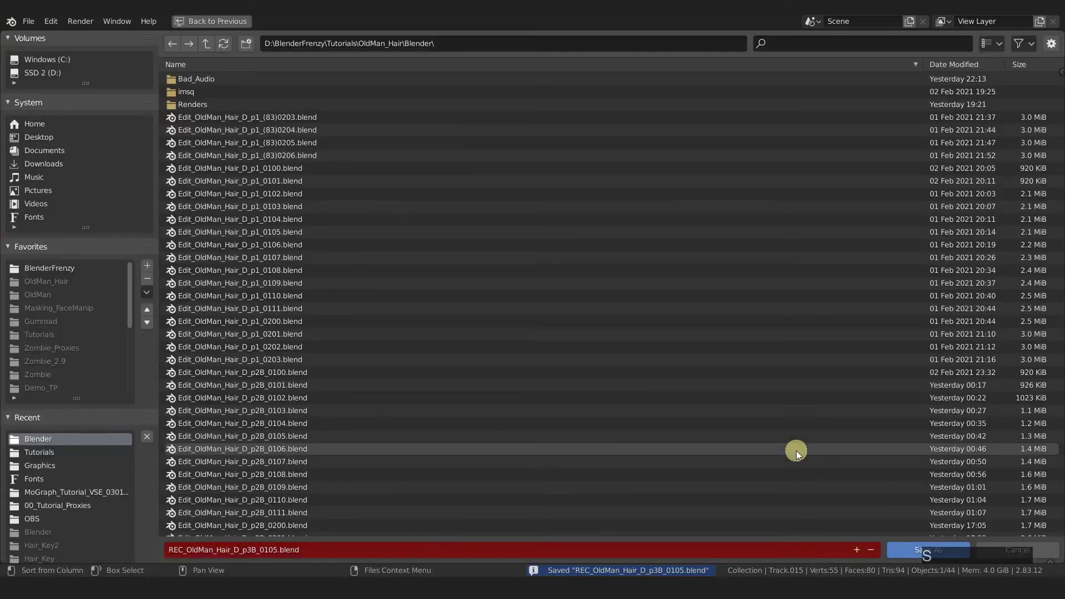
key(KP_Add)
key(Return)
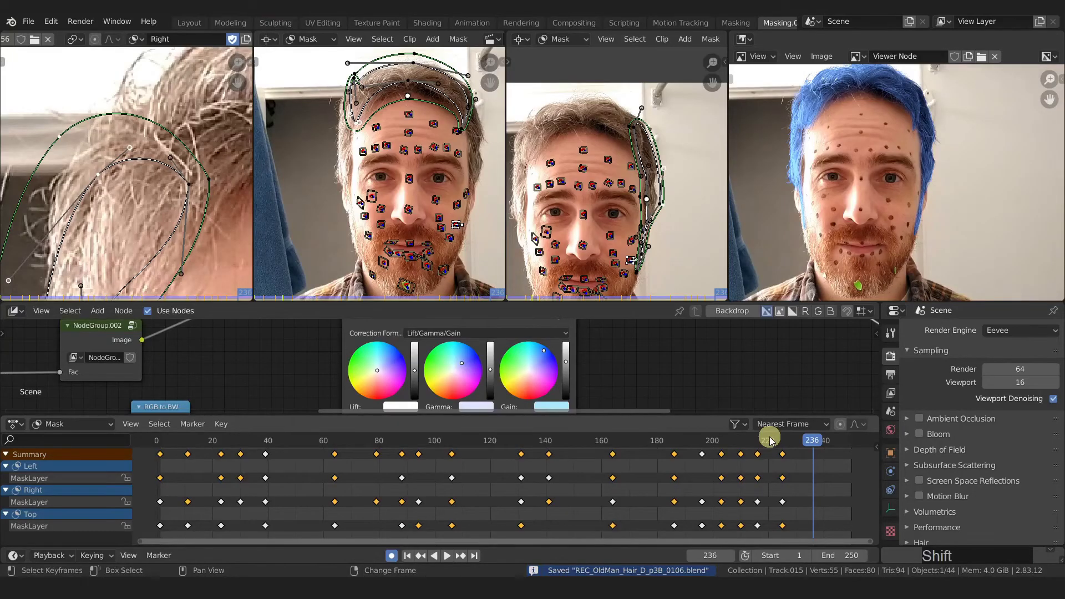
Play the animation from frame 1 and scrub through the clip to check that the hair colouring follows the head.
key(shift+Left)
key(space)
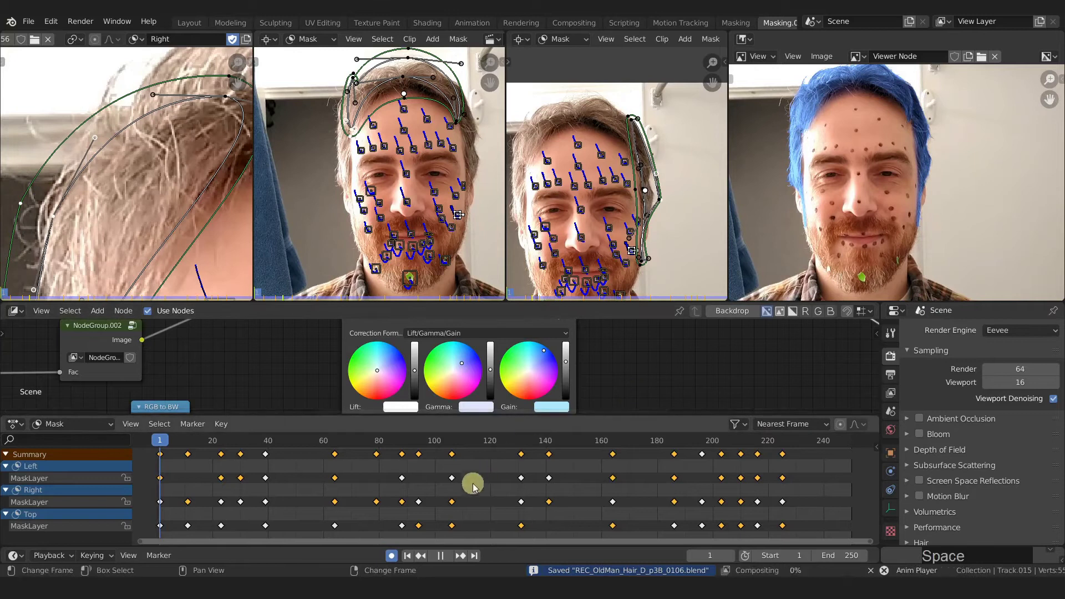
key(space)
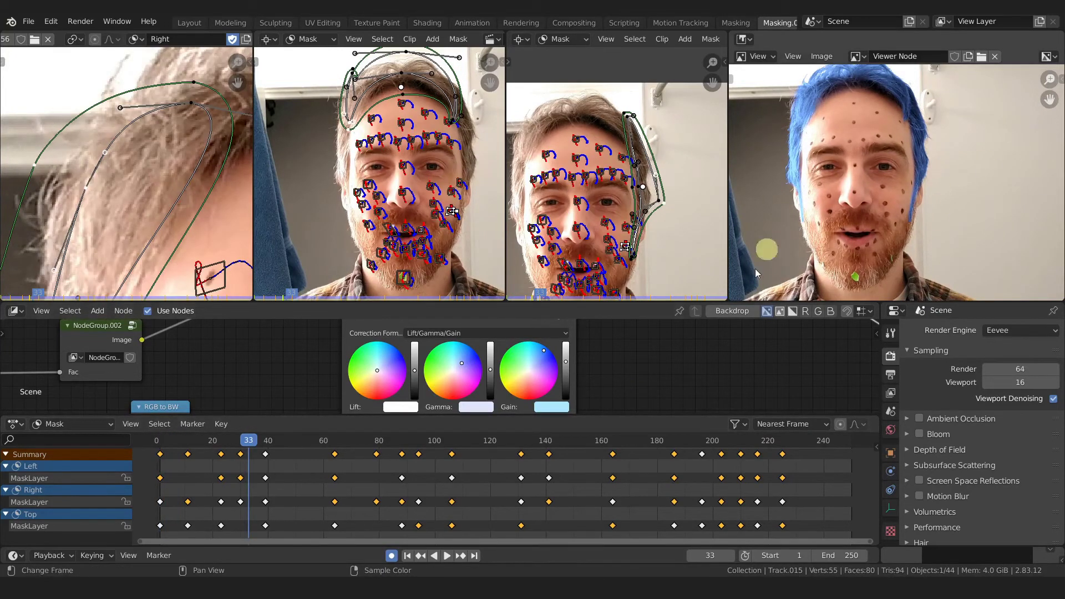
drag(248, 441, 568, 444)
middle_drag(848, 244, 846, 254)
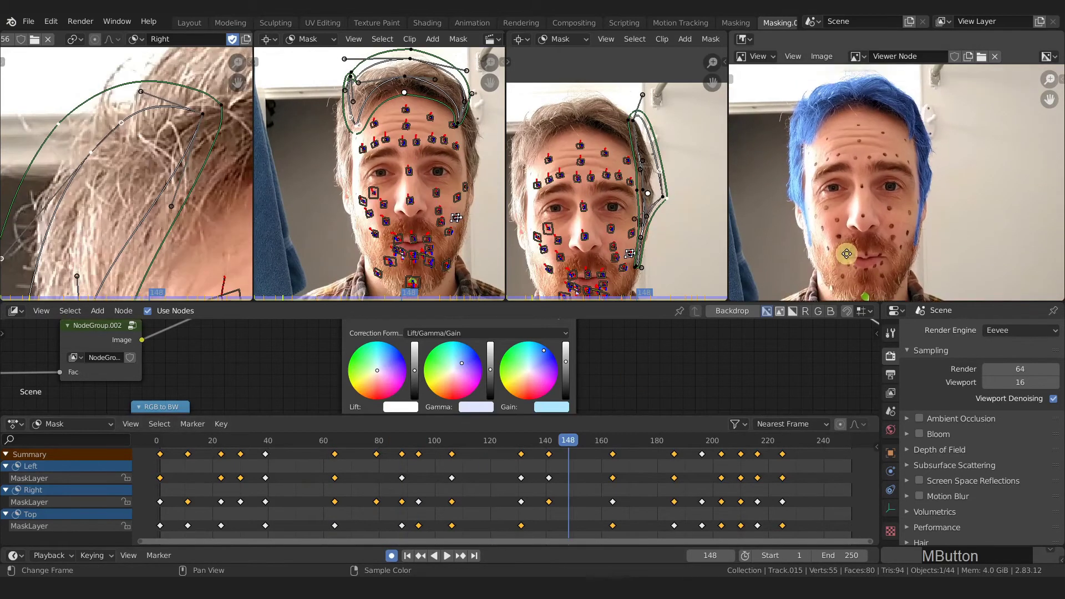
key(space)
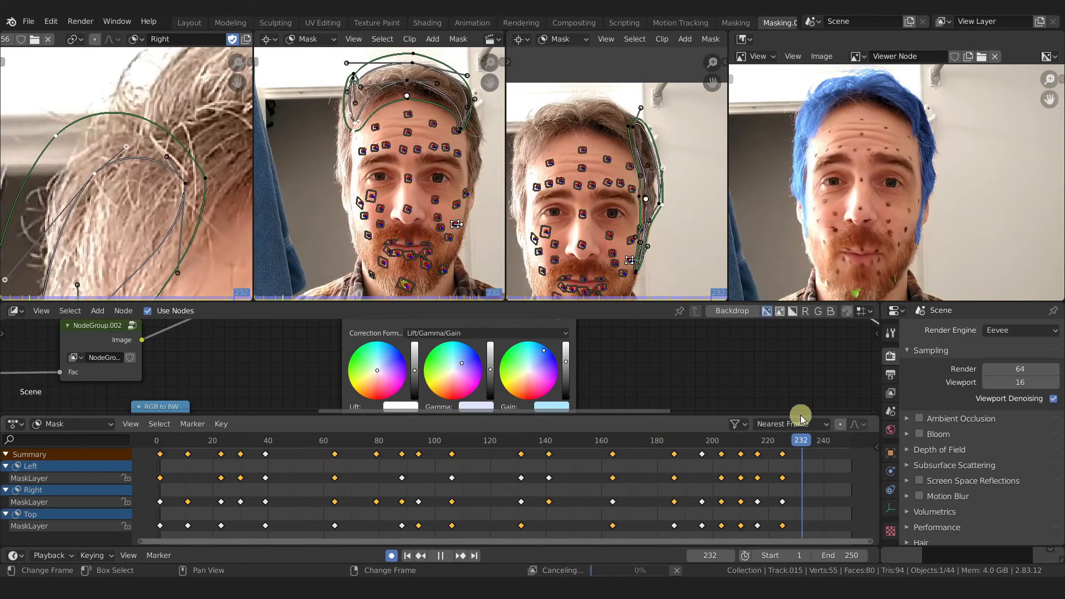
Go to frame 200 and move the Right mask's upper outer point outward around the stray hairs.
drag(818, 440, 713, 440)
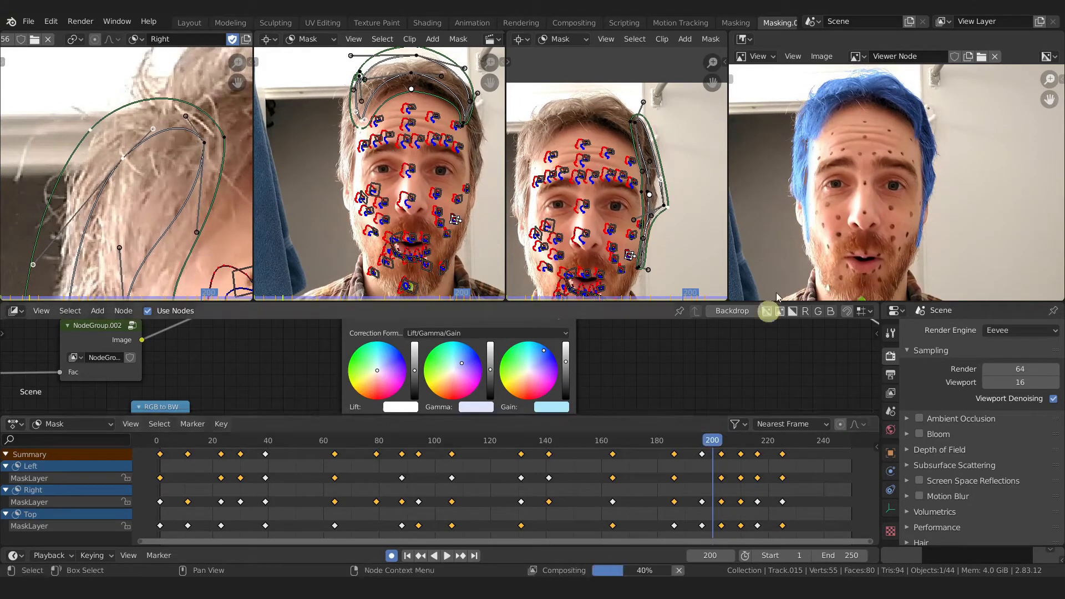
scroll(822, 89, up, 1)
scroll(817, 100, up, 3)
middle_drag(806, 131, 819, 146)
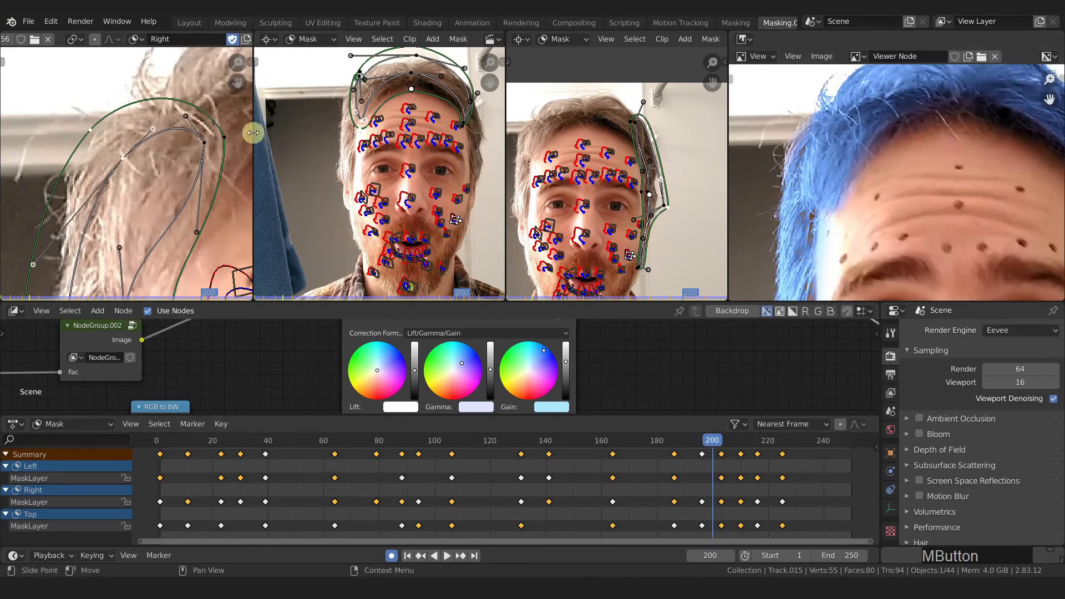
drag(126, 152, 118, 160)
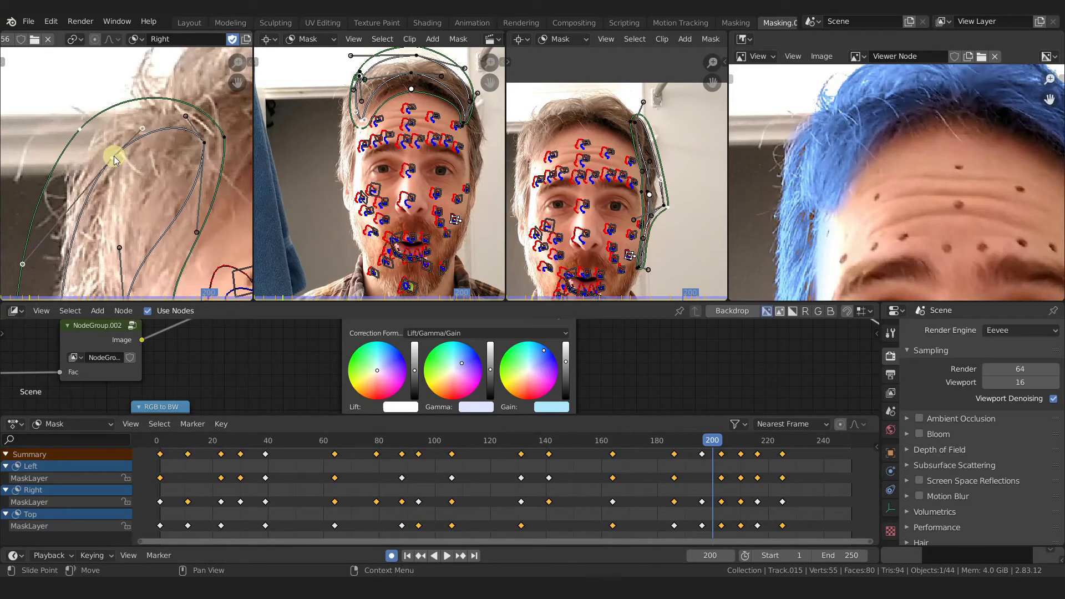
click(714, 440)
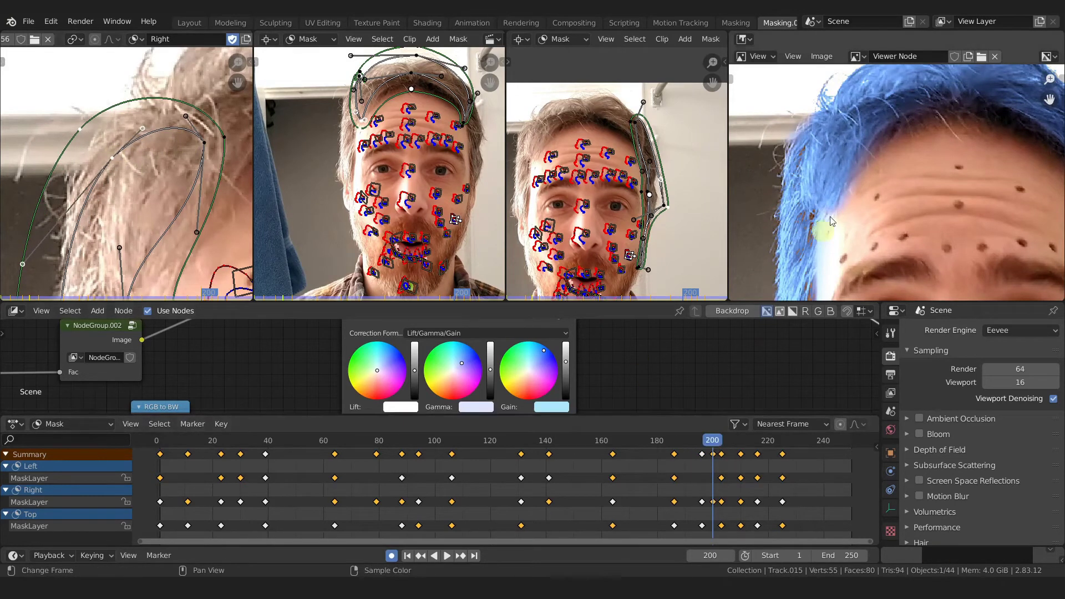
Move the Right mask's lower end outward at the sideburn at frame 200.
scroll(871, 145, down, 2)
scroll(871, 145, down, 2)
mouse_move(876, 213)
middle_down()
mouse_move(864, 194)
mouse_move(858, 225)
middle_up()
scroll(861, 209, up, 2)
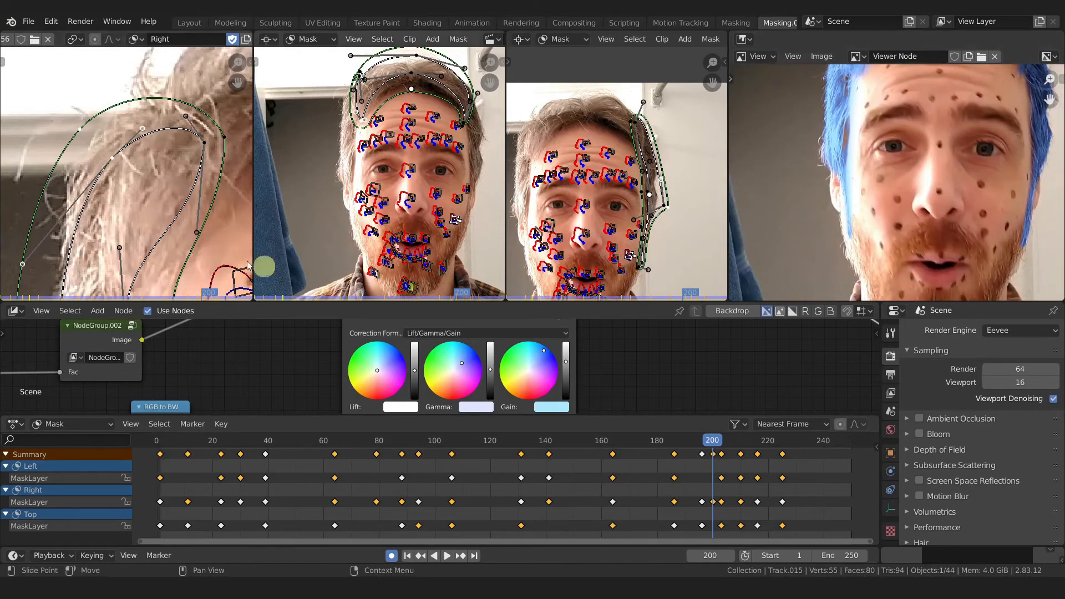
middle_drag(212, 229, 195, 65)
scroll(194, 66, down, 2)
middle_drag(178, 200, 174, 92)
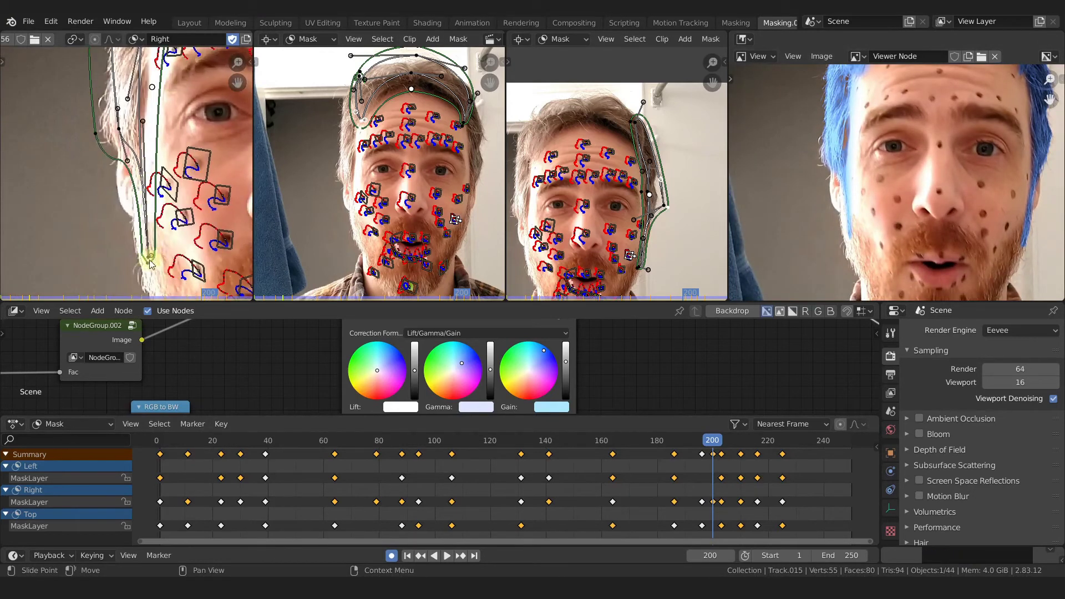
drag(148, 259, 142, 260)
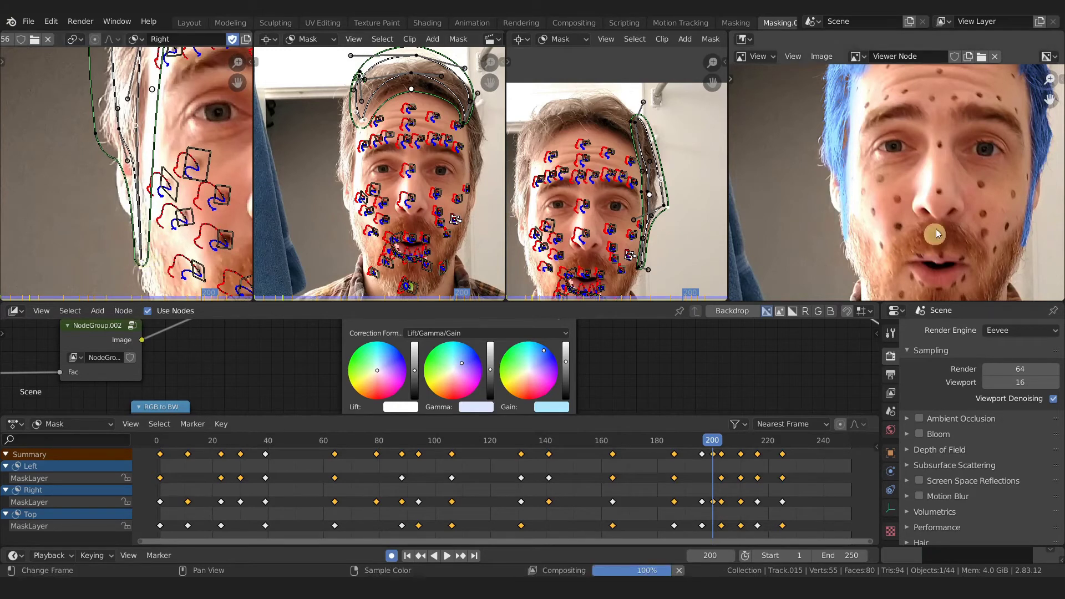
Scrub backward from frame 200 to frame 1, checking the hair colouring along the way.
scroll(894, 222, down, 2)
middle_drag(901, 213, 888, 242)
drag(674, 447, 644, 441)
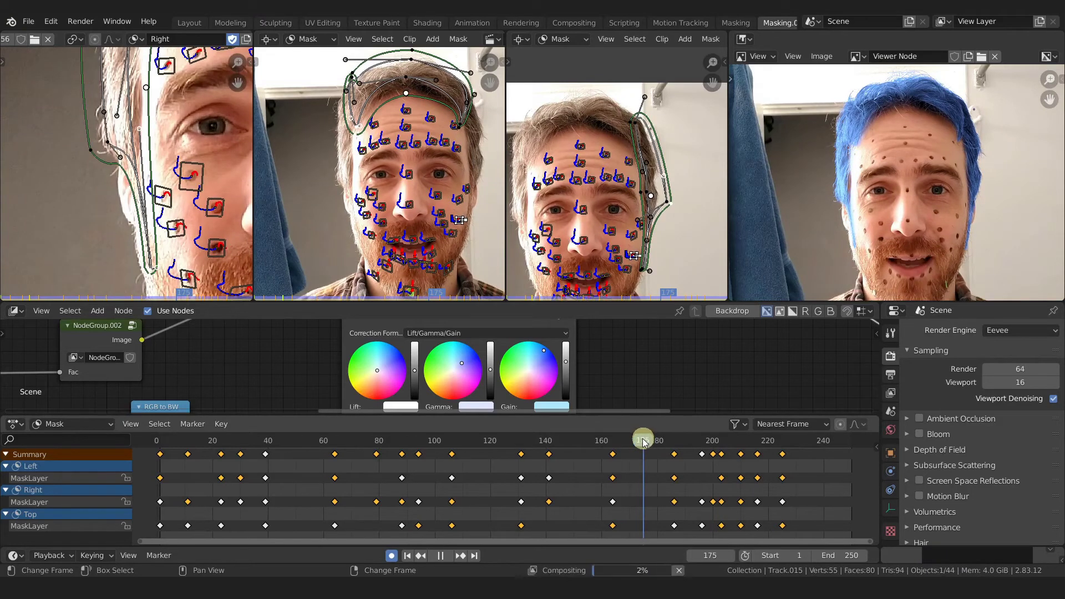
click(578, 447)
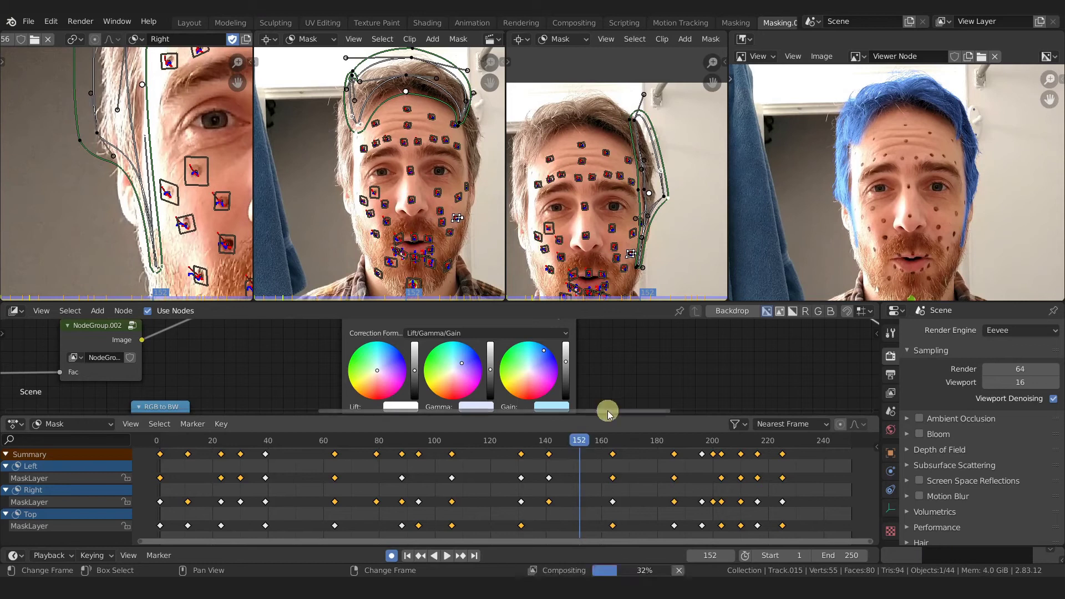
drag(514, 442, 490, 442)
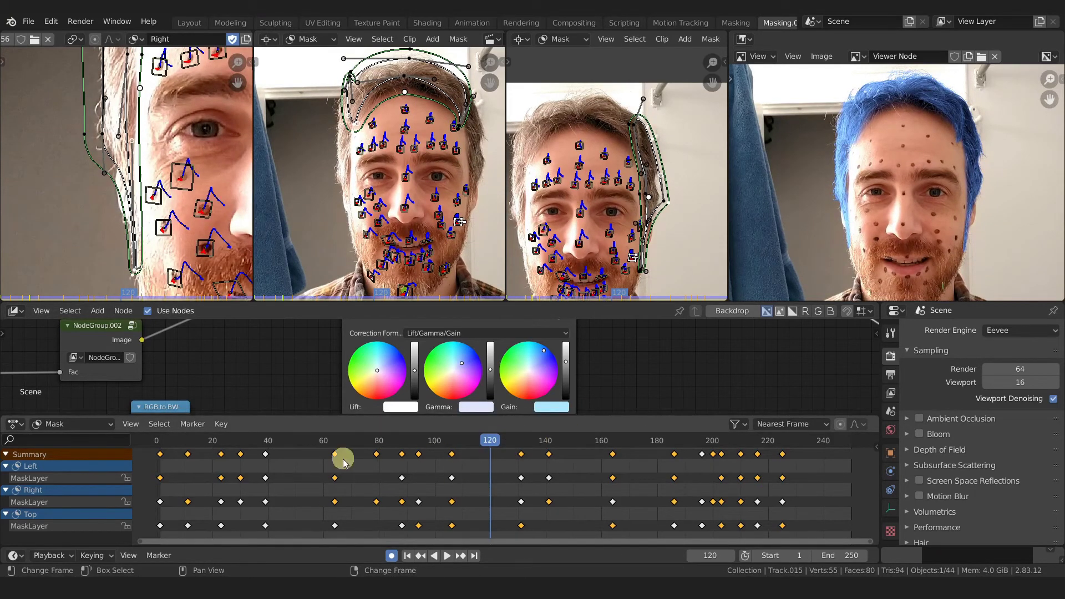
middle_drag(344, 461, 459, 468)
drag(458, 468, 268, 452)
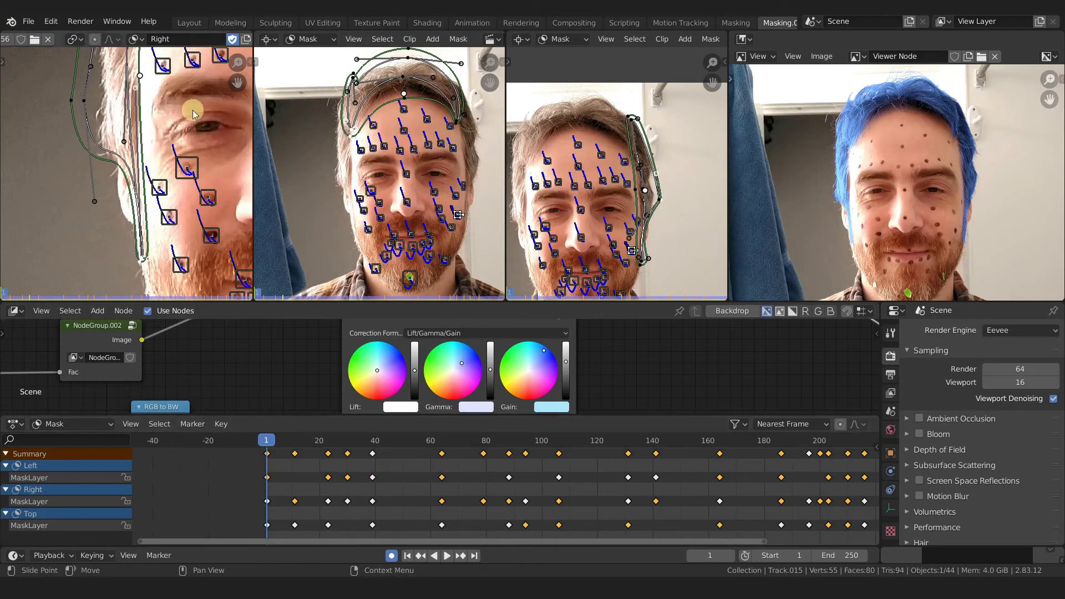
Pull the Right mask's upper inner point onto the forehead at frame 1, select its keyframe there, and go to frame 11.
scroll(192, 110, down, 4)
middle_drag(199, 136, 167, 150)
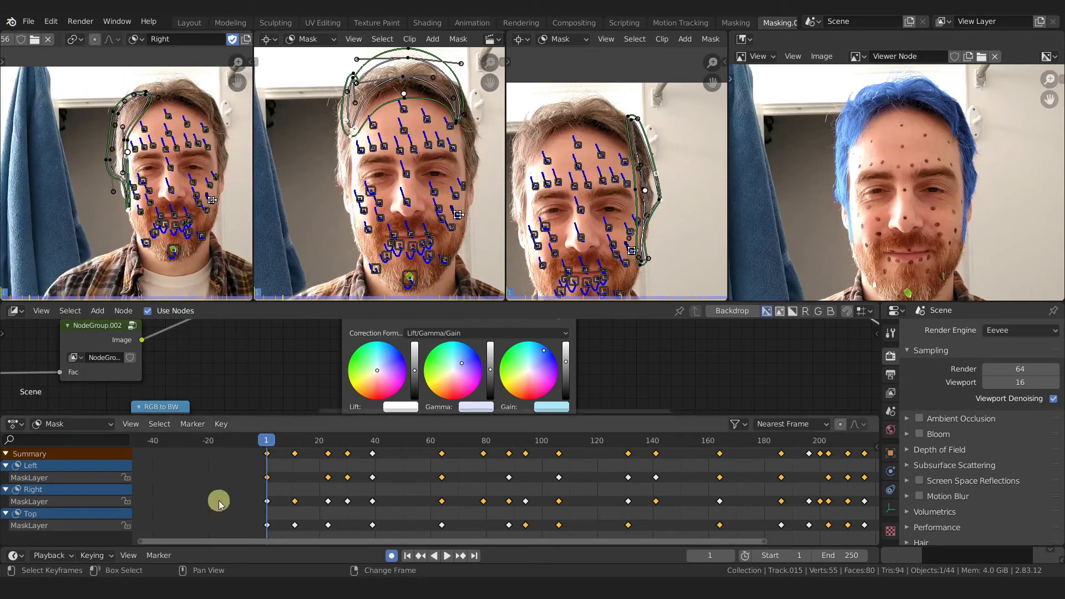
scroll(150, 138, up, 3)
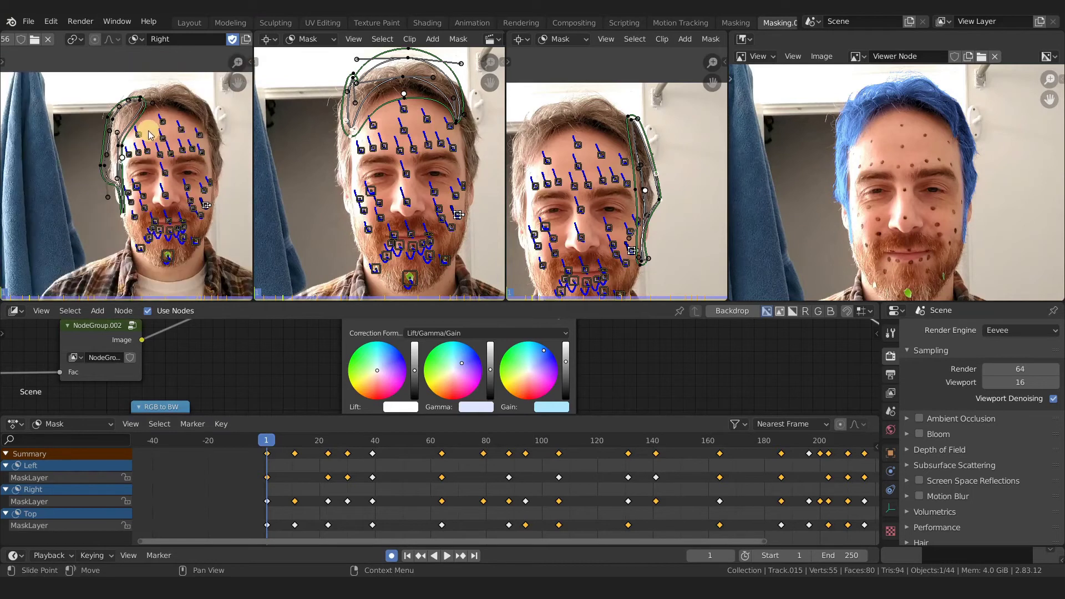
drag(136, 84, 134, 88)
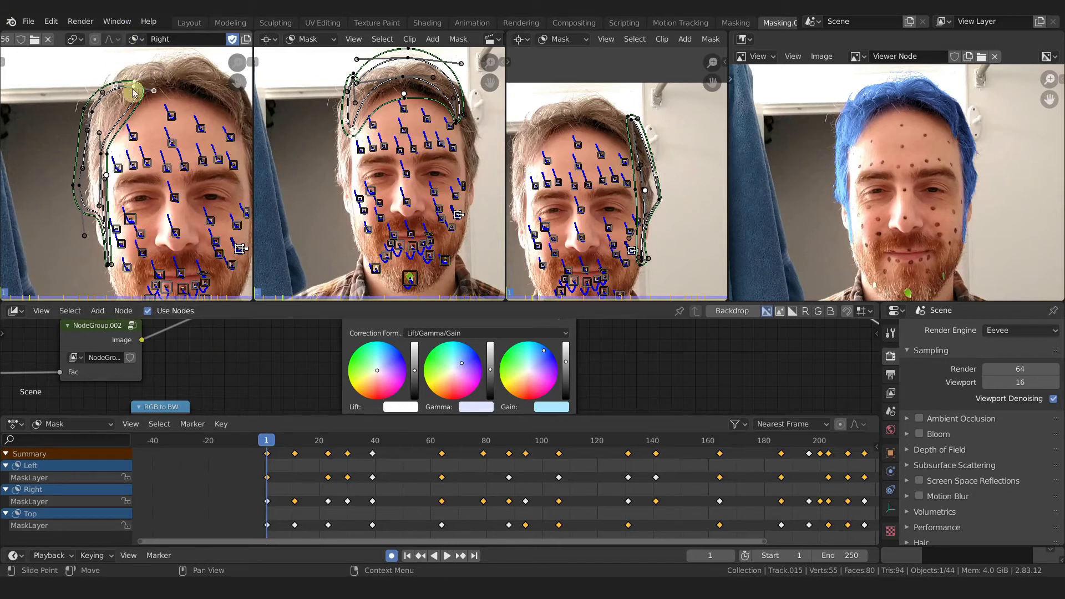
click(266, 502)
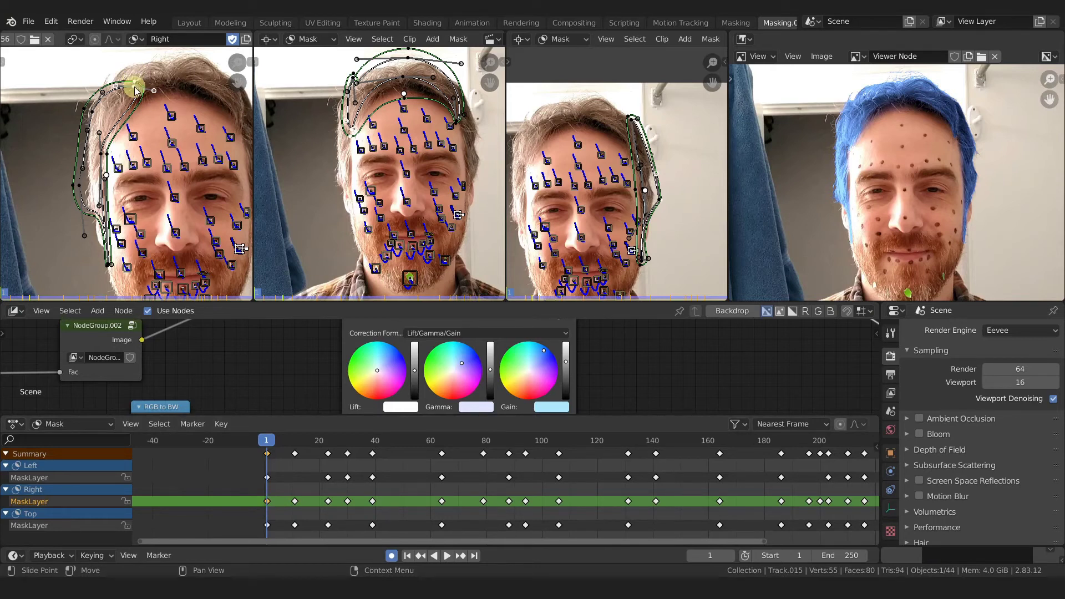
drag(135, 88, 193, 140)
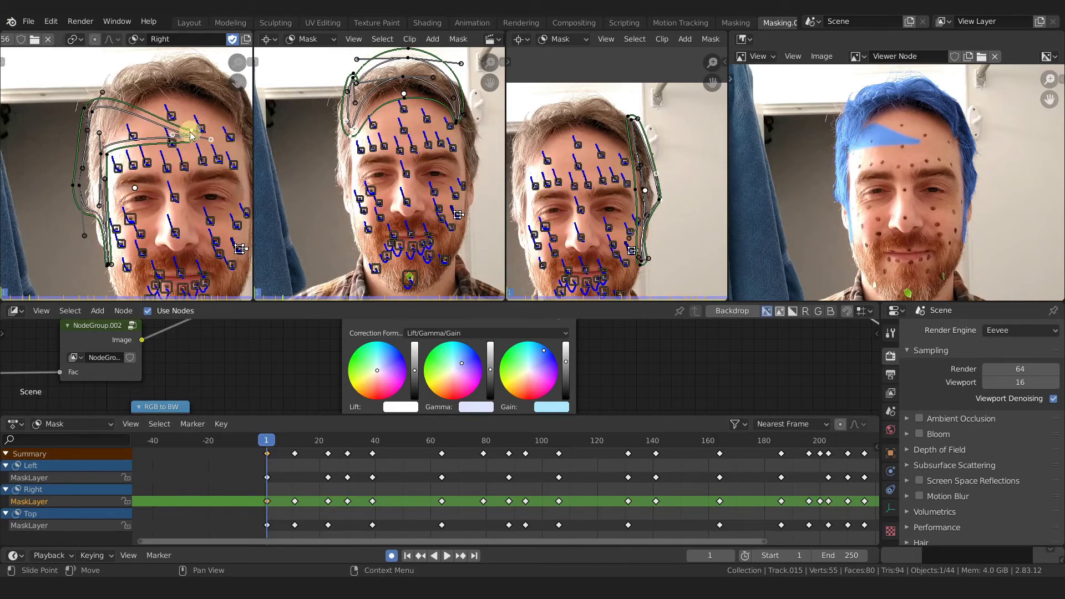
click(269, 500)
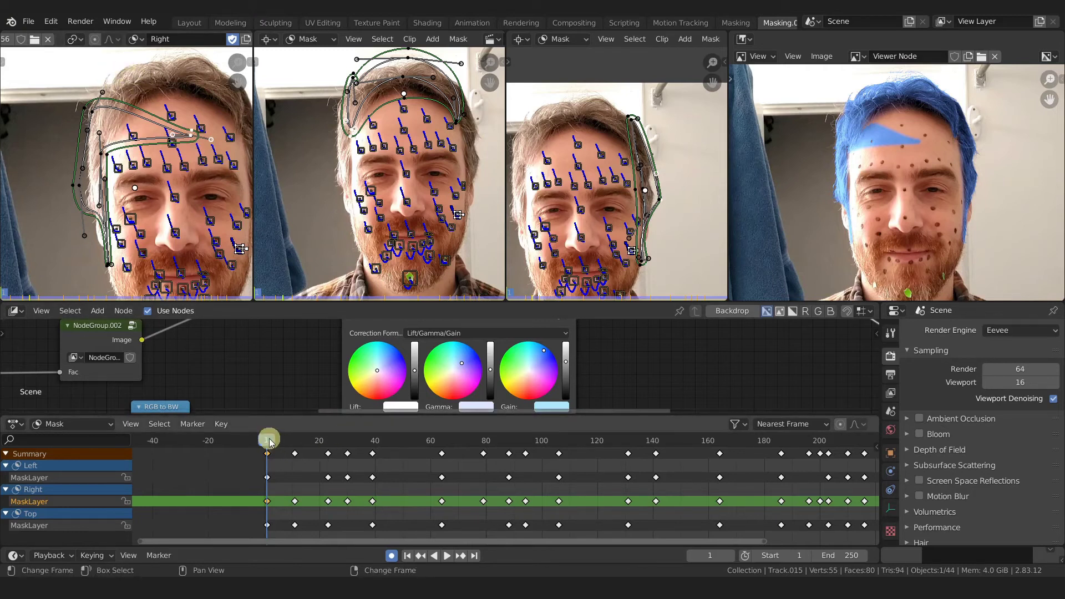
drag(266, 441, 296, 442)
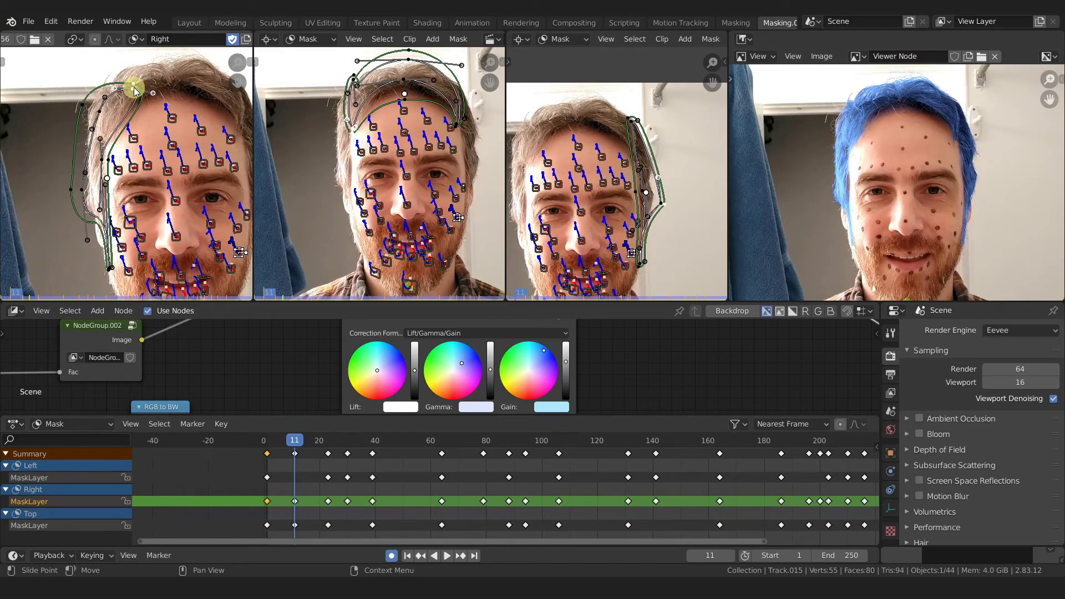
Pull the Right mask's upper inner point onto the forehead at frame 11 and go to frame 23.
drag(135, 92, 193, 126)
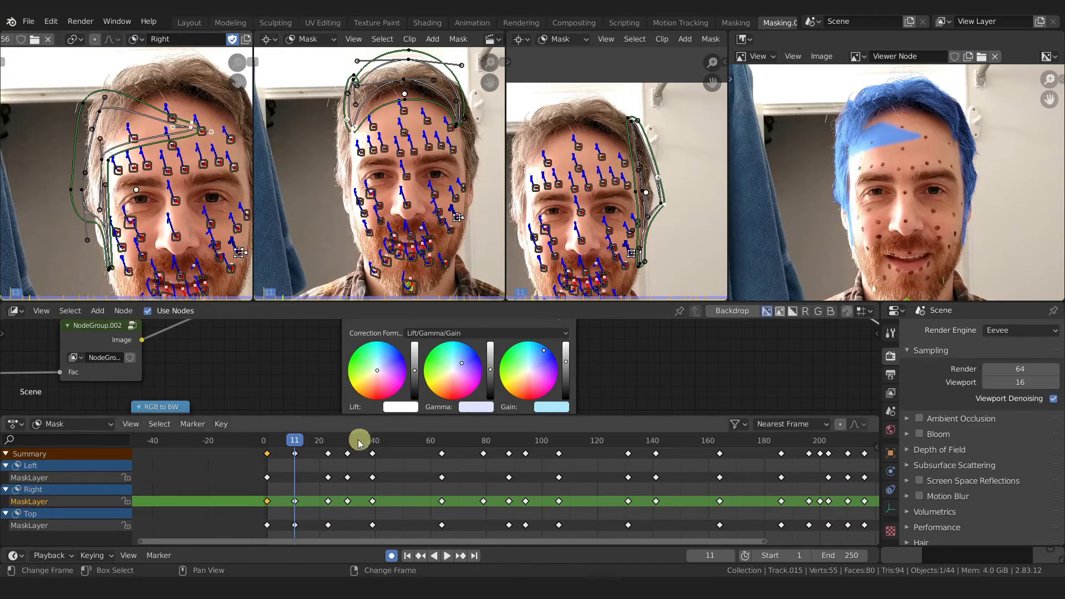
drag(296, 438, 328, 437)
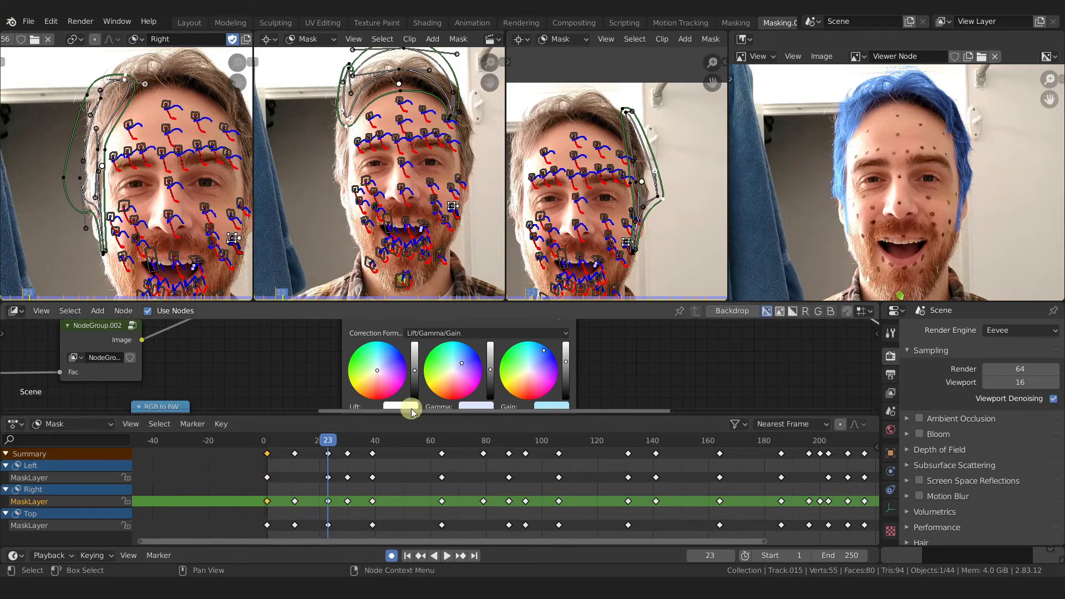
At frame 1, select the Right mask's keyframes from frame 11 onward and re-key its selected points on them.
drag(329, 442, 267, 446)
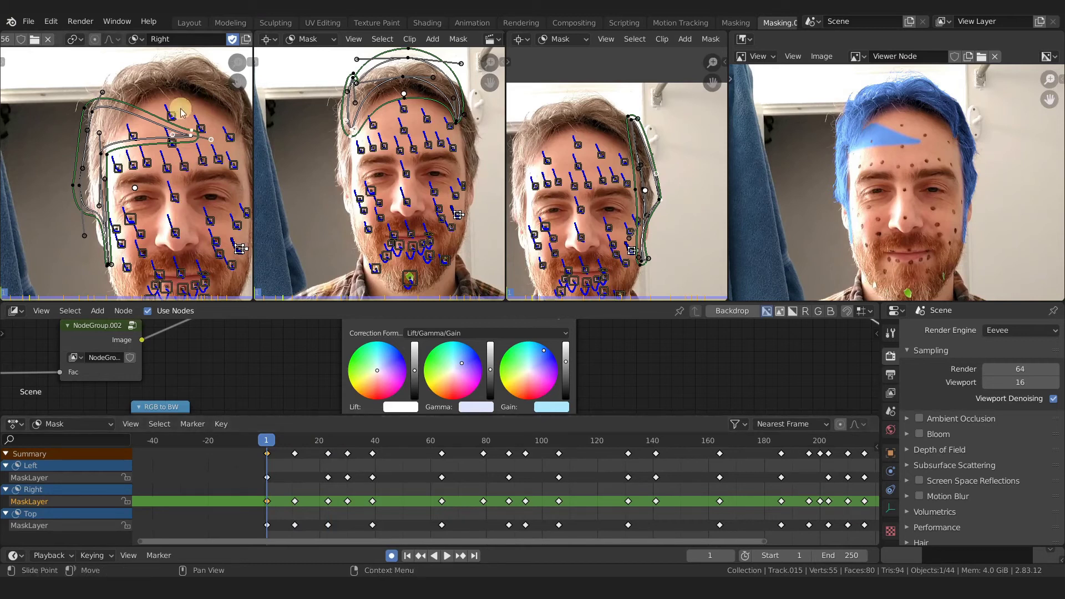
scroll(138, 38, up, 5)
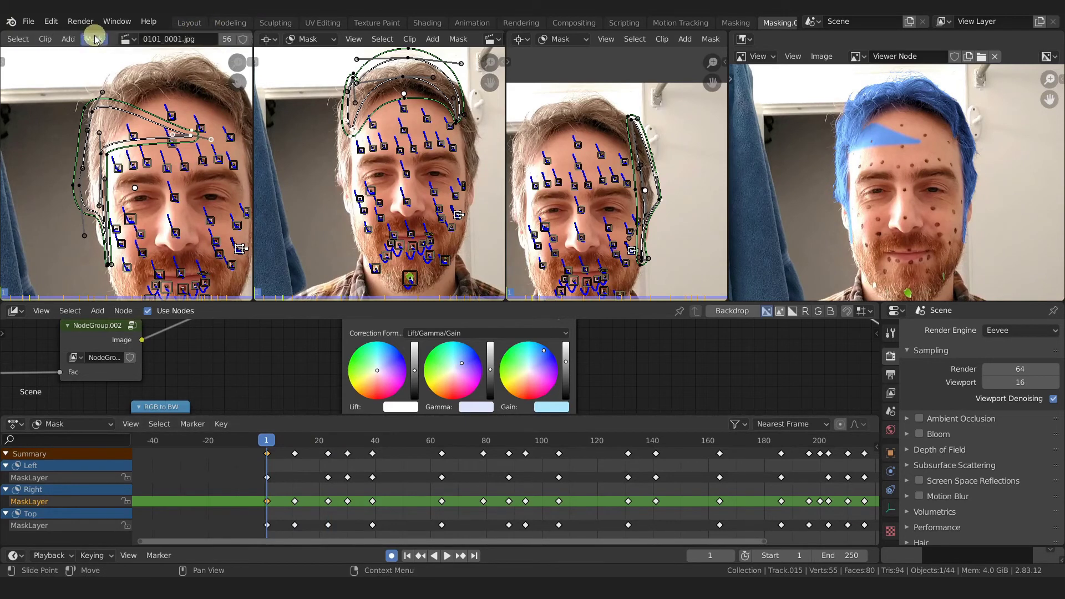
click(160, 39)
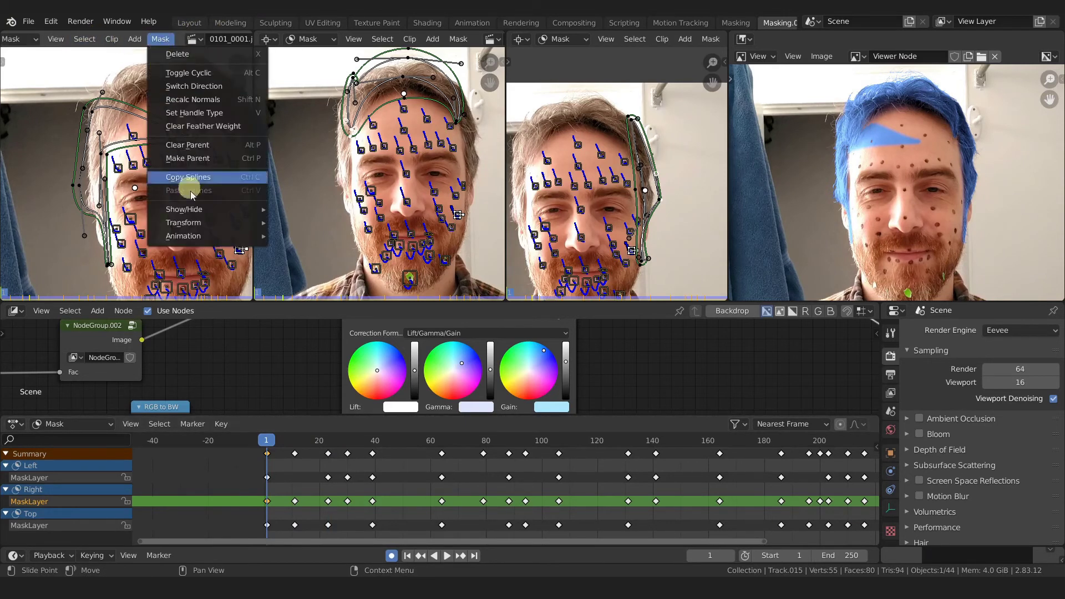
mouse_move(195, 242)
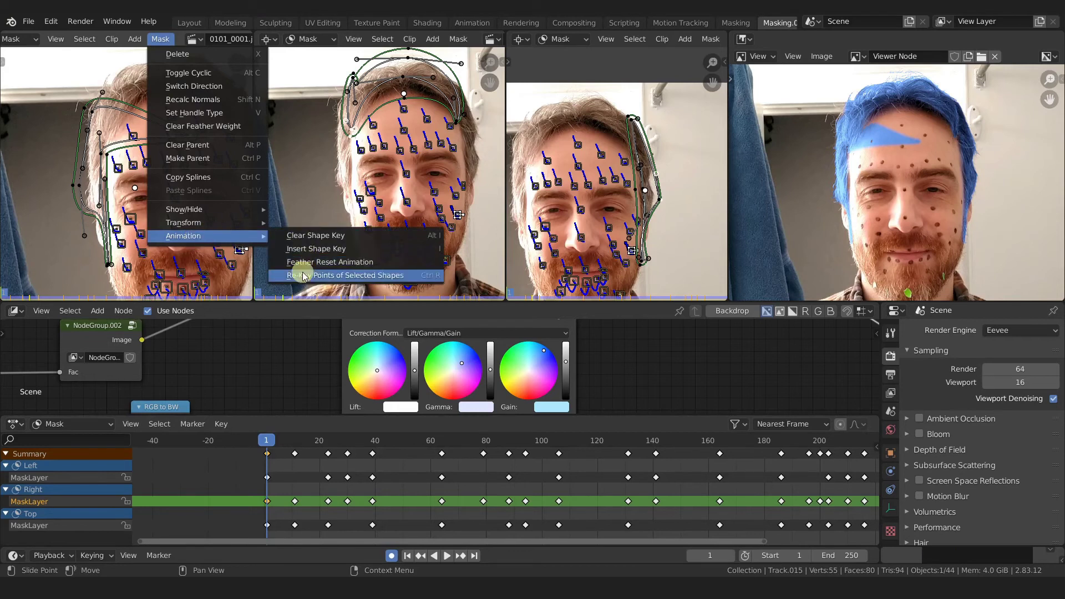
click(375, 277)
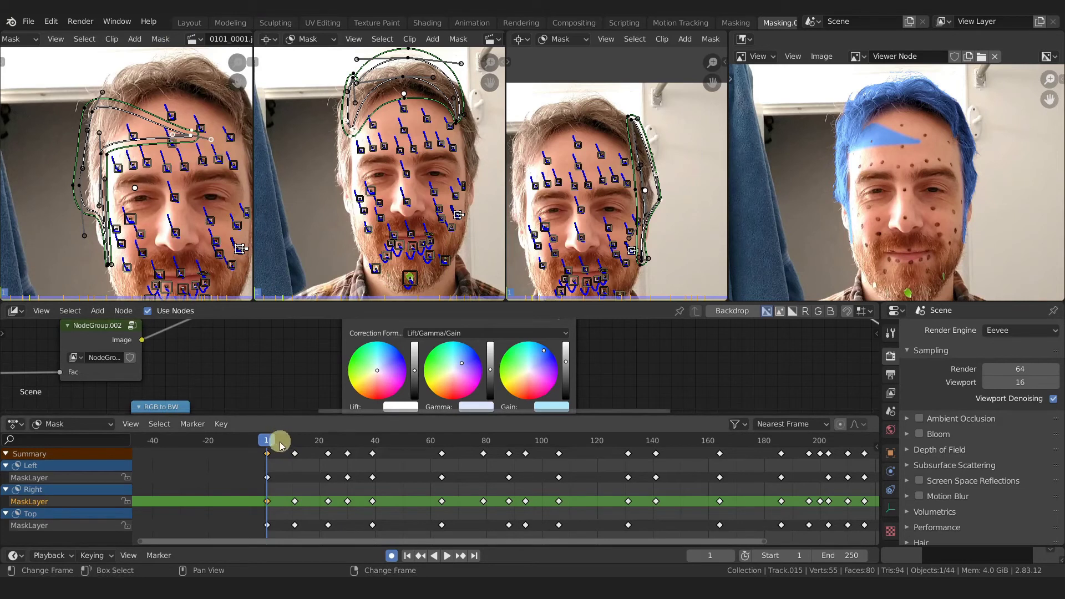
scroll(370, 499, down, 2)
middle_drag(394, 496, 371, 495)
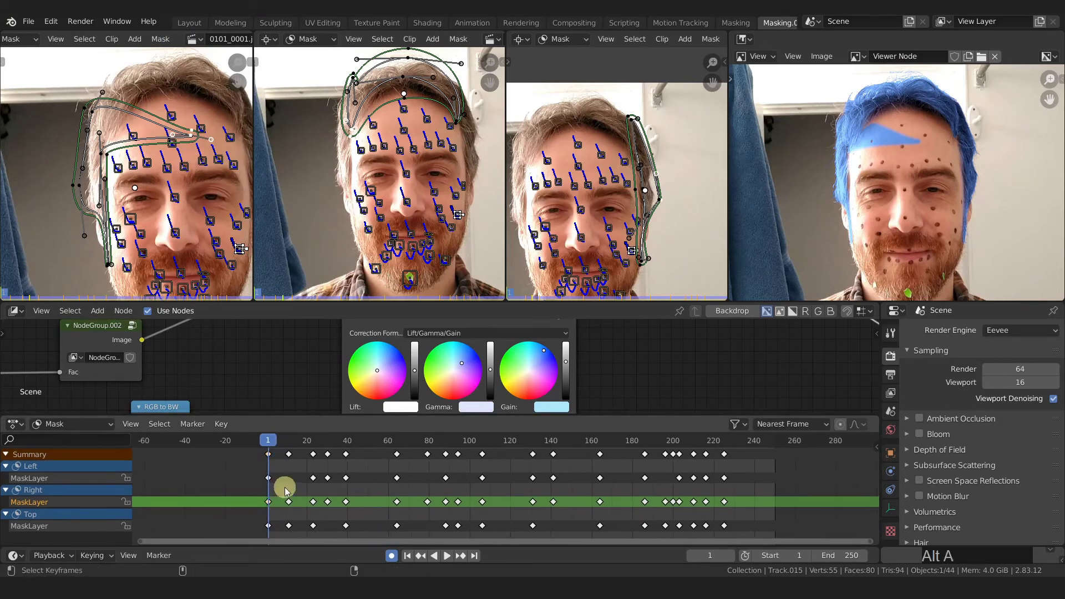
drag(282, 493, 747, 508)
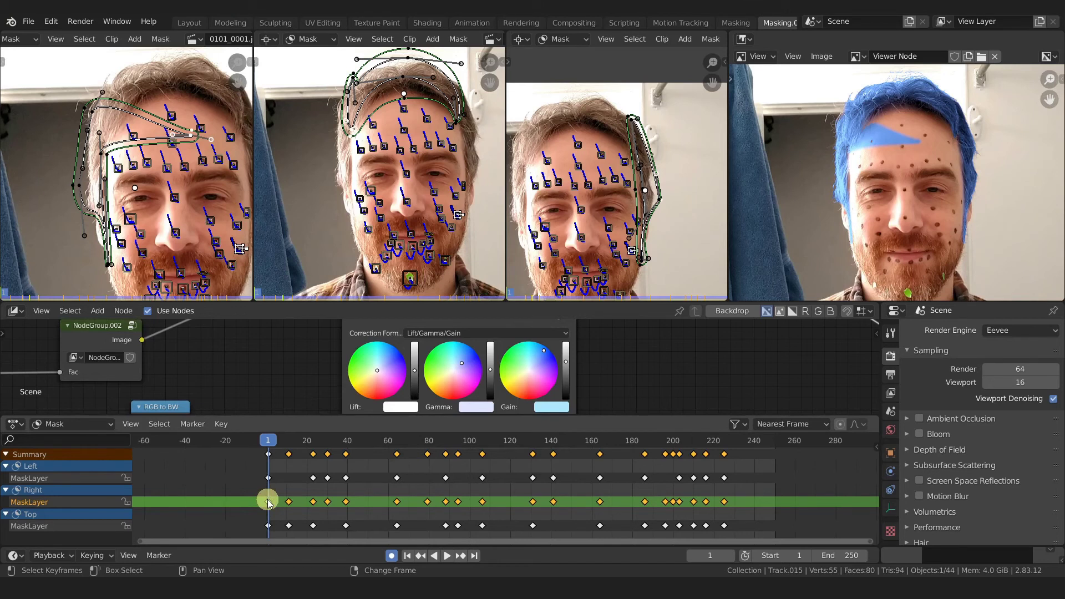
click(161, 39)
mouse_move(168, 237)
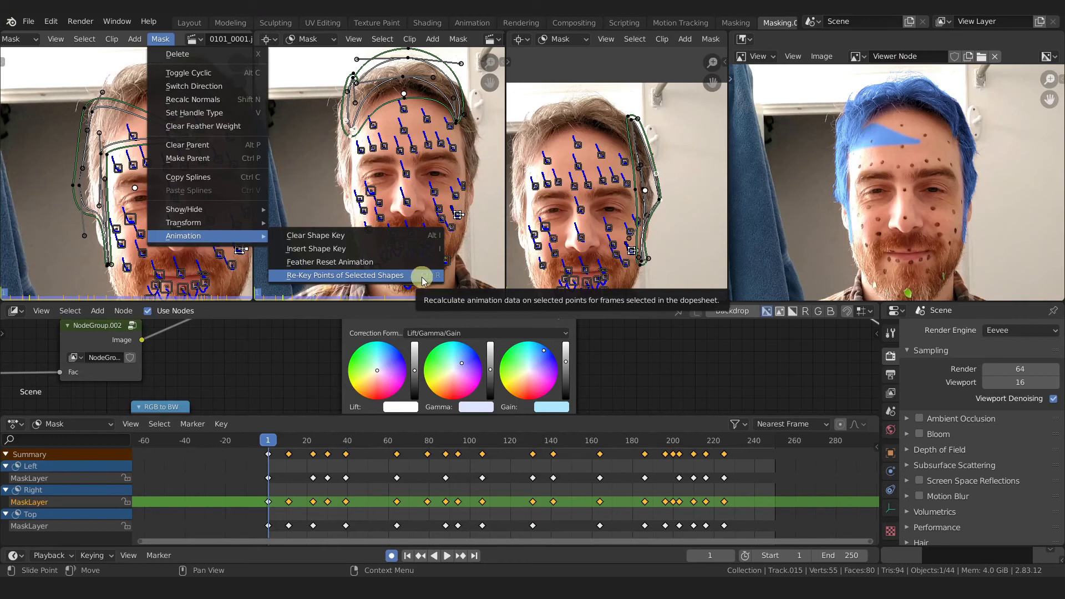
click(370, 277)
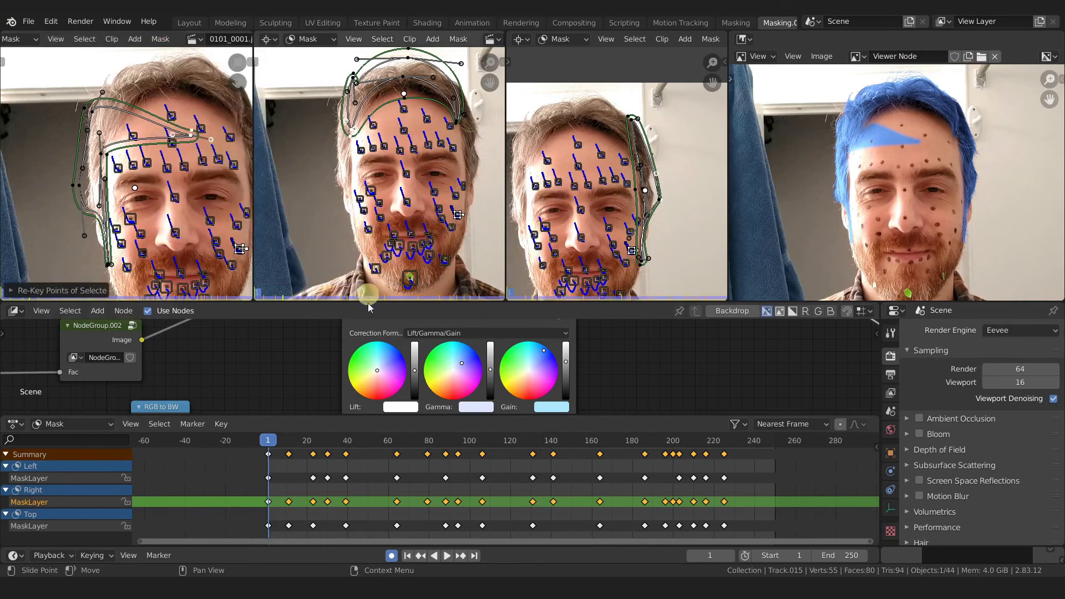
Scrub forward to frame 94 to check the re-keyed Right mask shape, and return to frame 1.
drag(267, 441, 456, 443)
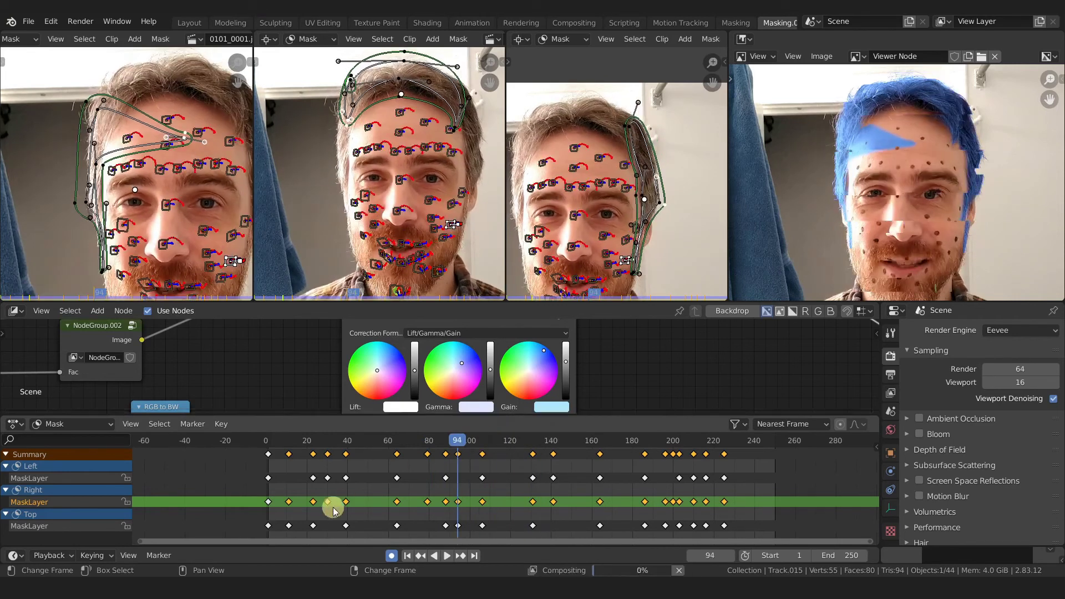
click(269, 502)
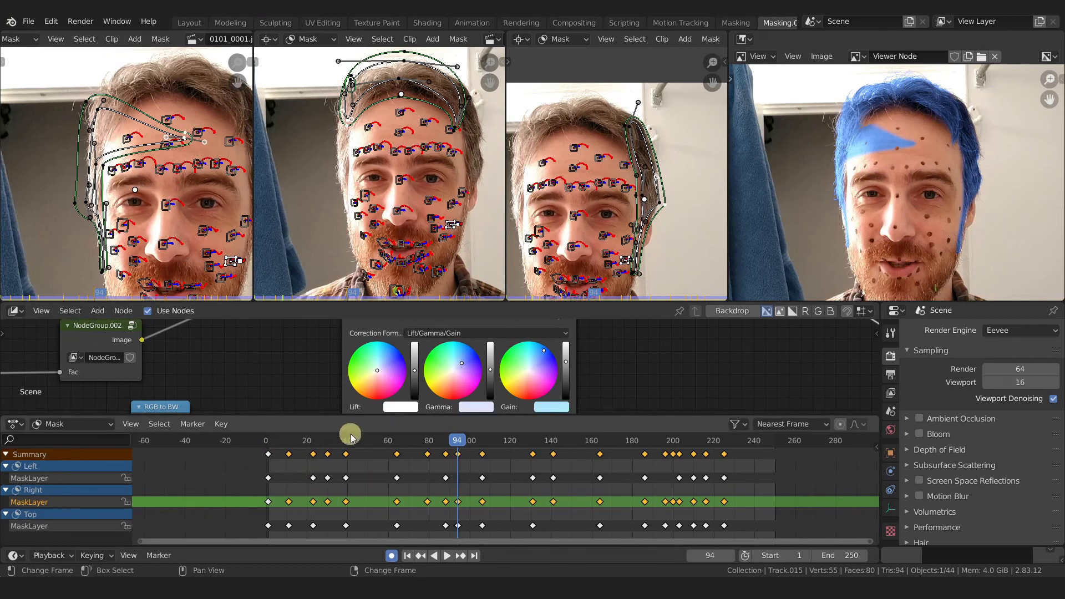
click(379, 438)
drag(379, 441, 268, 441)
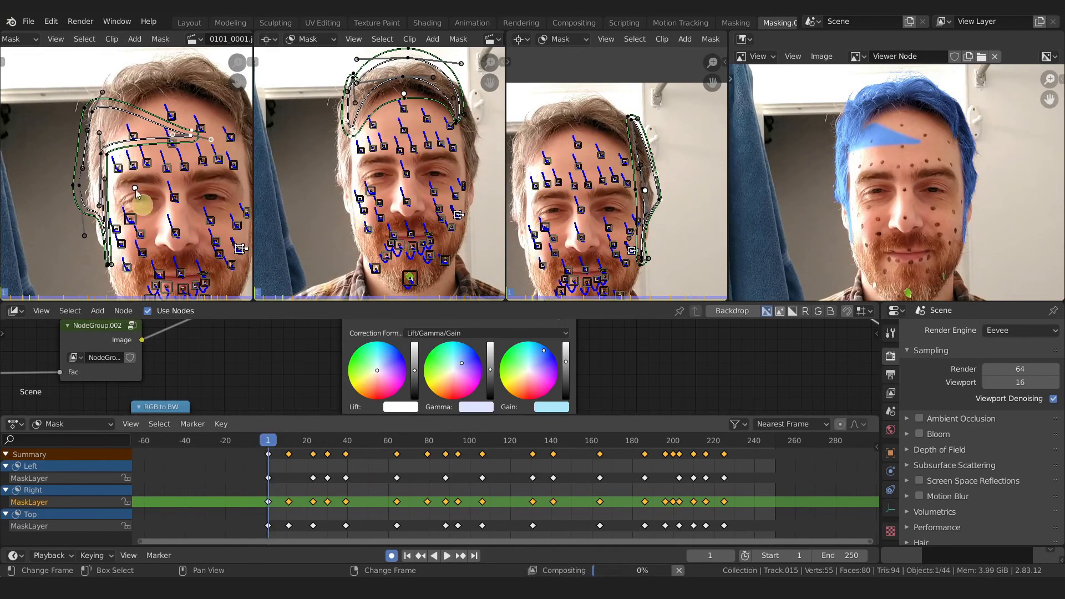
Move the Right mask's upper inner point off the forehead to the hairline at frame 1 and re-key it on the selected keyframes.
key(g)
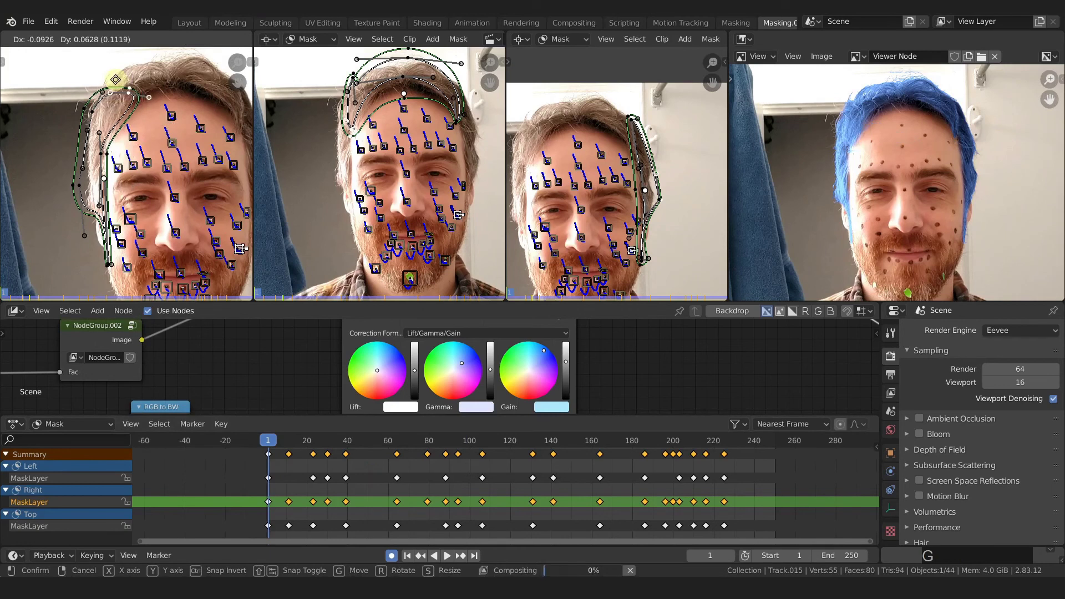
click(109, 76)
scroll(876, 105, up, 3)
middle_drag(866, 109, 844, 127)
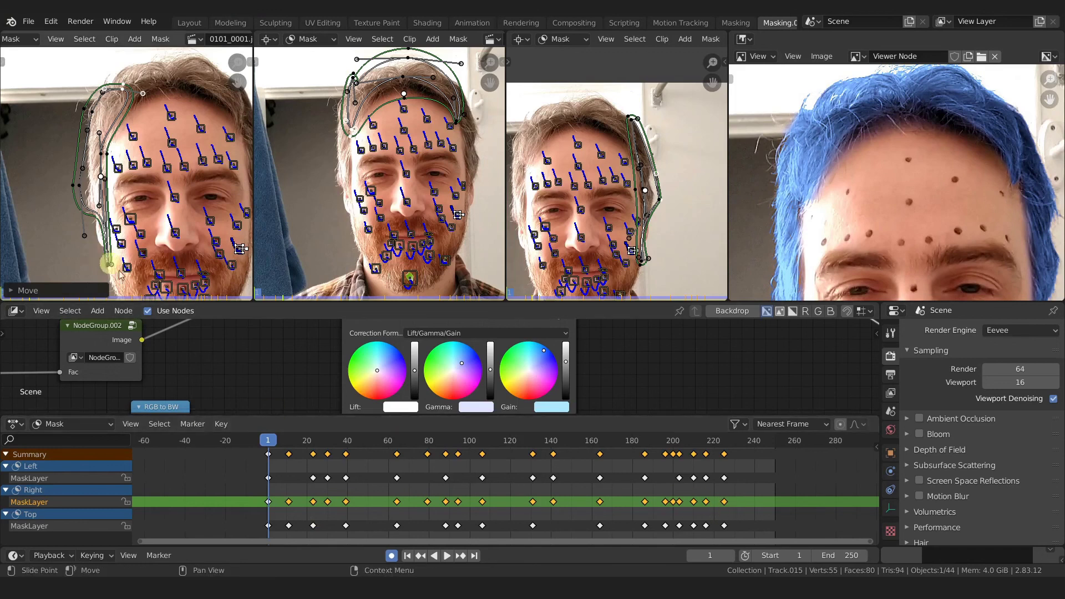
key(ctrl+r)
Play and scrub the opening frames up to frame 17 to check the hair edge with the re-keyed mask.
drag(268, 441, 300, 446)
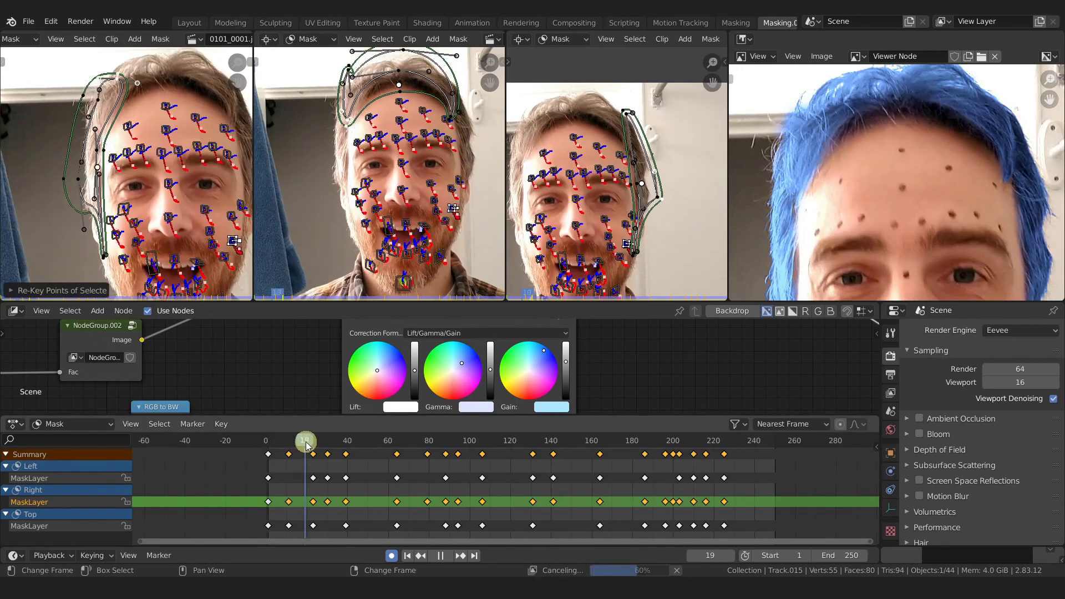
key(space)
mouse_move(304, 444)
mouse_down()
mouse_move(288, 442)
mouse_move(302, 447)
mouse_up()
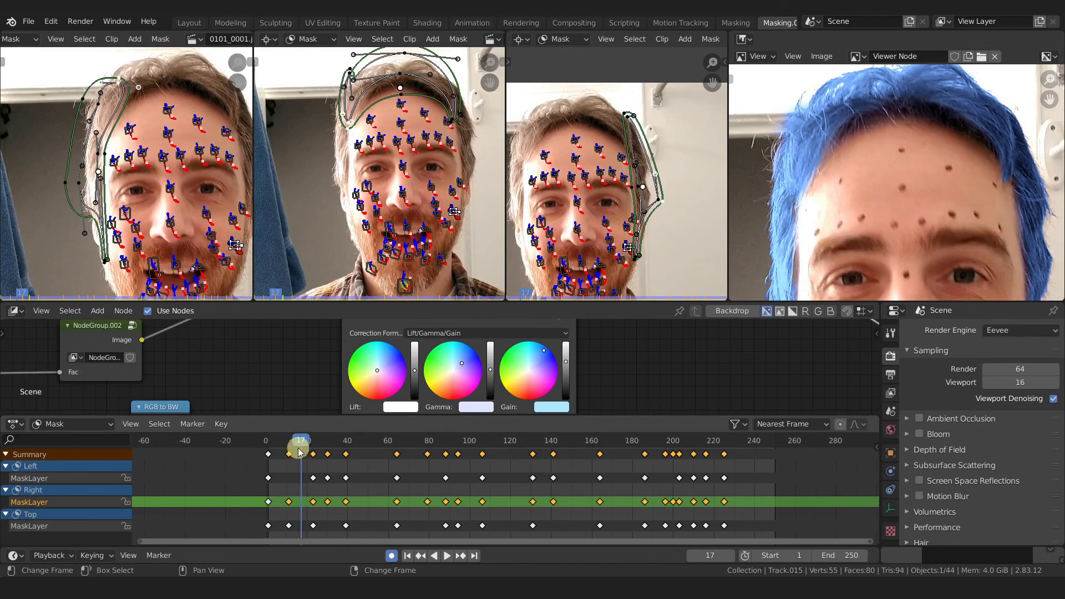
Refine the Right mask's outline in close-up around frame 52 and frame 100, checking the hair colouring along the way.
scroll(349, 119, up, 4)
scroll(135, 124, up, 3)
drag(302, 447, 372, 447)
middle_drag(135, 123, 161, 142)
scroll(136, 176, up, 2)
drag(373, 447, 470, 441)
middle_drag(189, 150, 207, 111)
drag(469, 441, 533, 441)
middle_drag(846, 194, 818, 211)
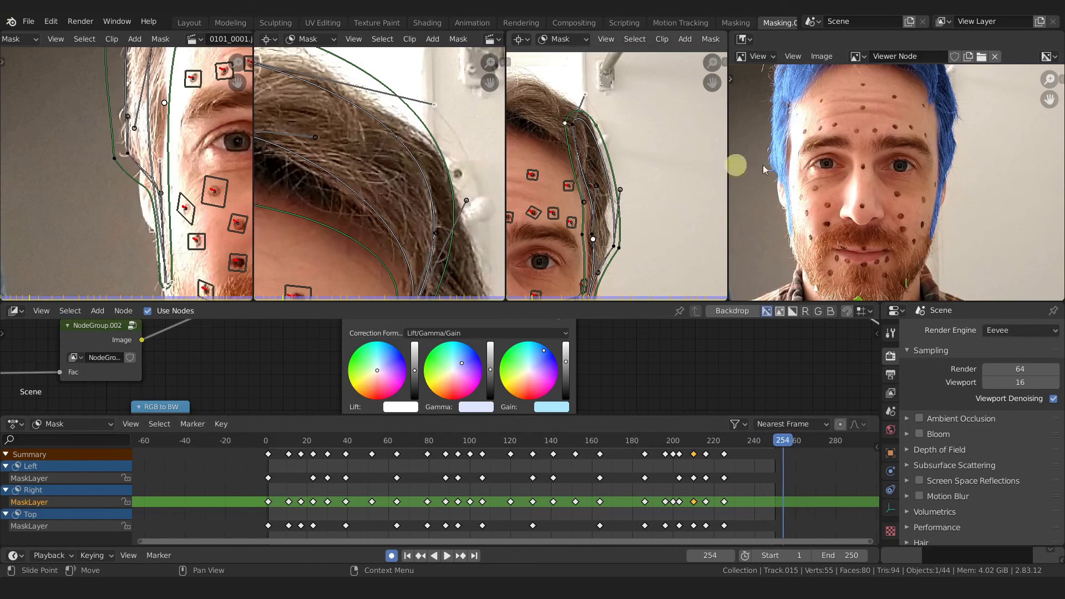
In the Masking workspace, go to frame 40 and enlarge the Viewer Node image and node editor areas.
click(735, 23)
drag(250, 520, 160, 520)
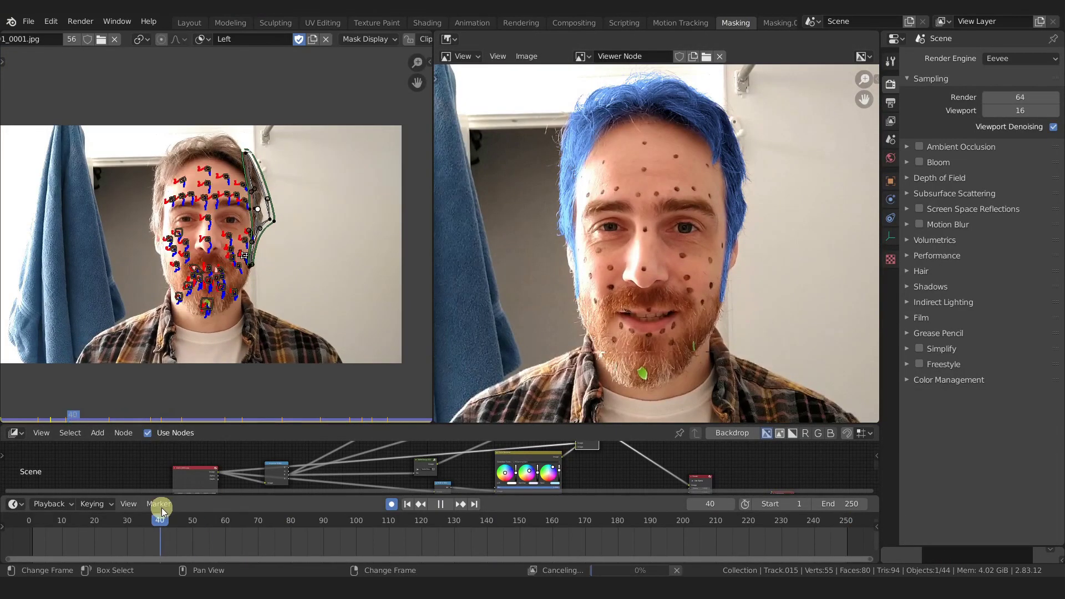
drag(434, 261, 115, 261)
drag(469, 422, 478, 312)
drag(531, 494, 533, 523)
Bring the Color Balance node into close view and adjust its Gain brightness.
drag(433, 444, 415, 453)
drag(523, 418, 496, 433)
scroll(507, 450, up, 12)
scroll(512, 194, down, 1)
mouse_move(512, 194)
middle_down()
mouse_move(509, 211)
mouse_move(506, 203)
middle_up()
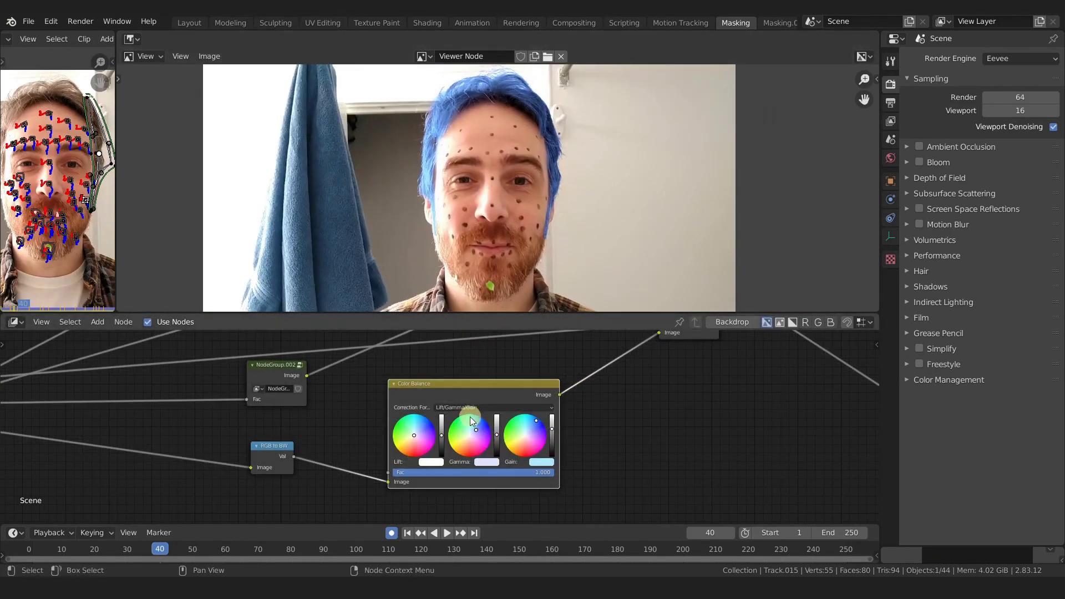
scroll(471, 419, up, 1)
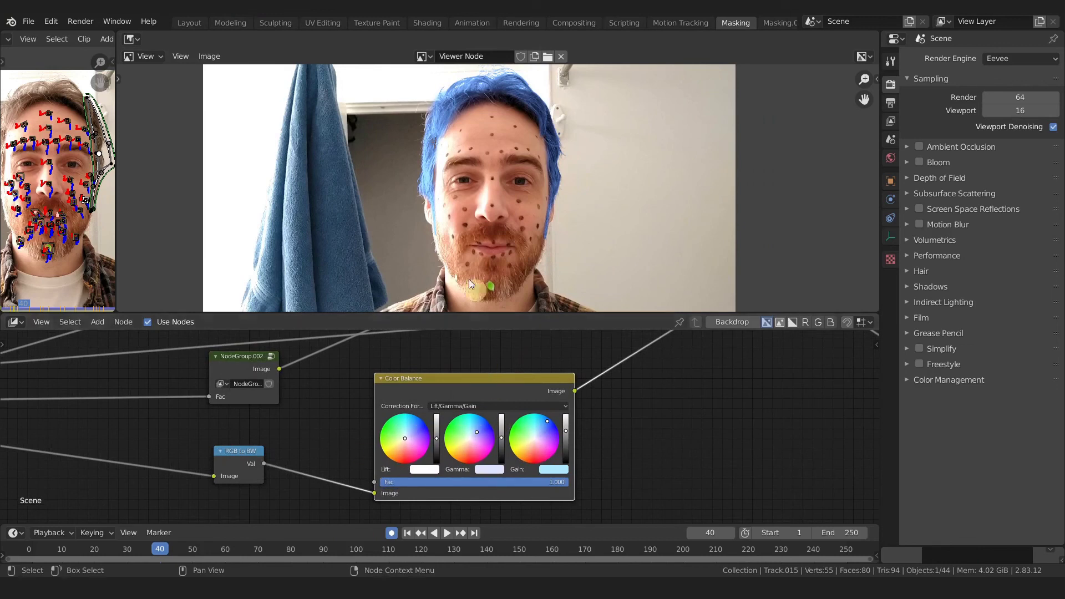
click(565, 431)
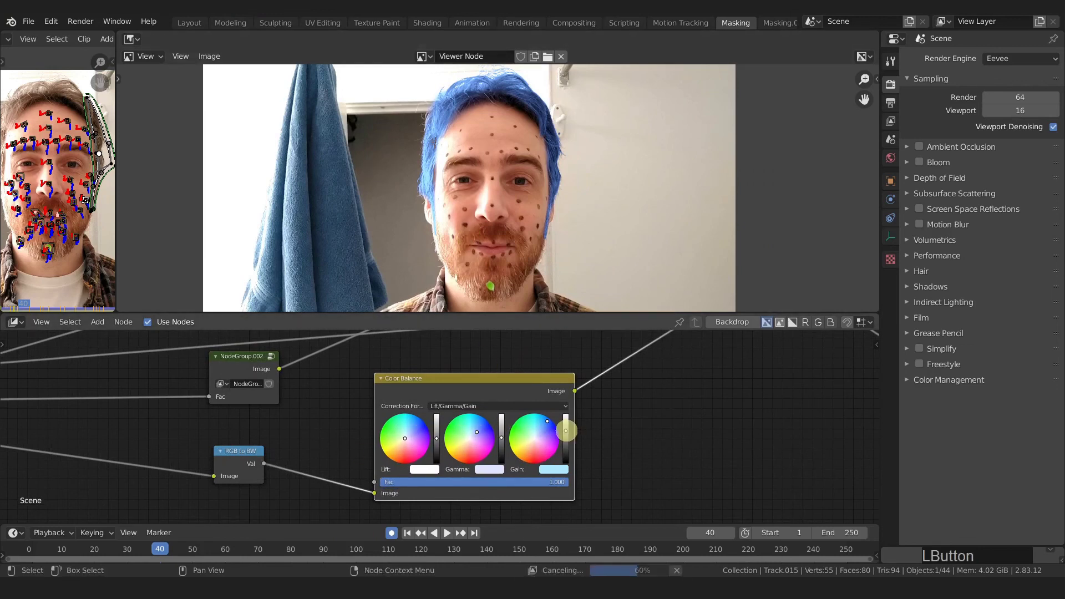